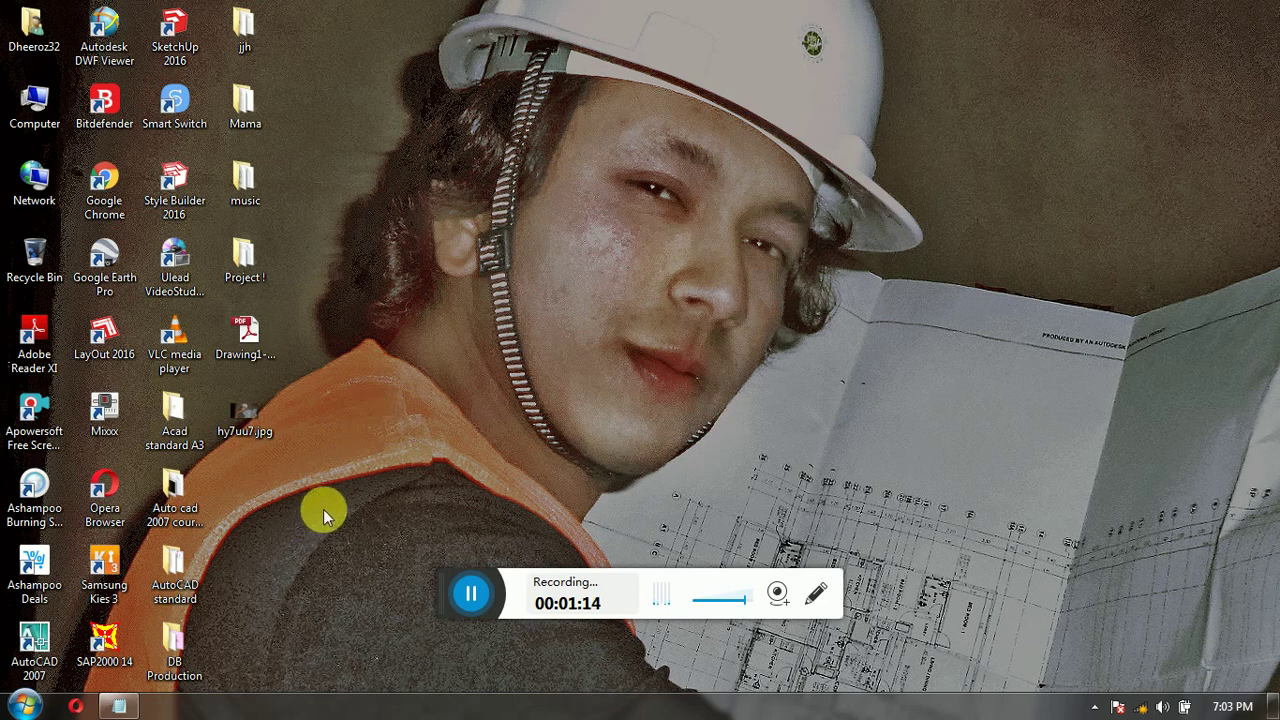
Launch AutoCAD 2007 from its desktop icon using the Open context-menu command
double_click(50, 645)
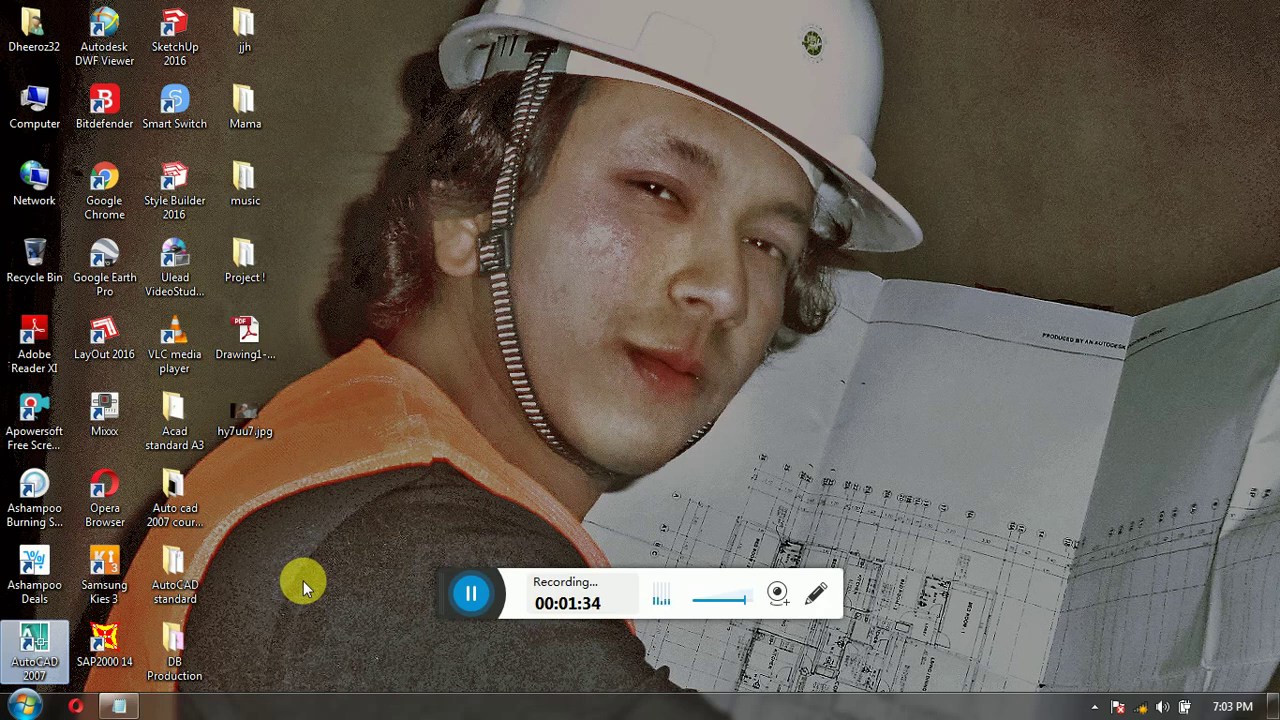
right_click(35, 655)
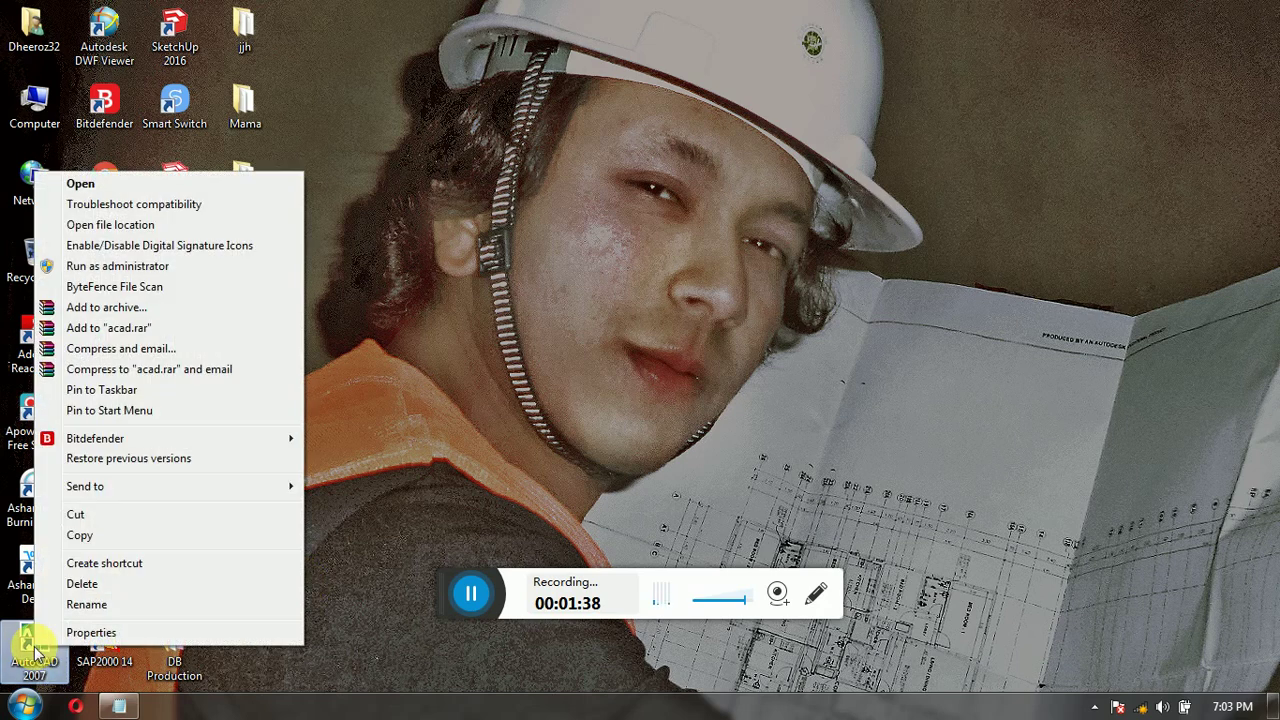
click(137, 186)
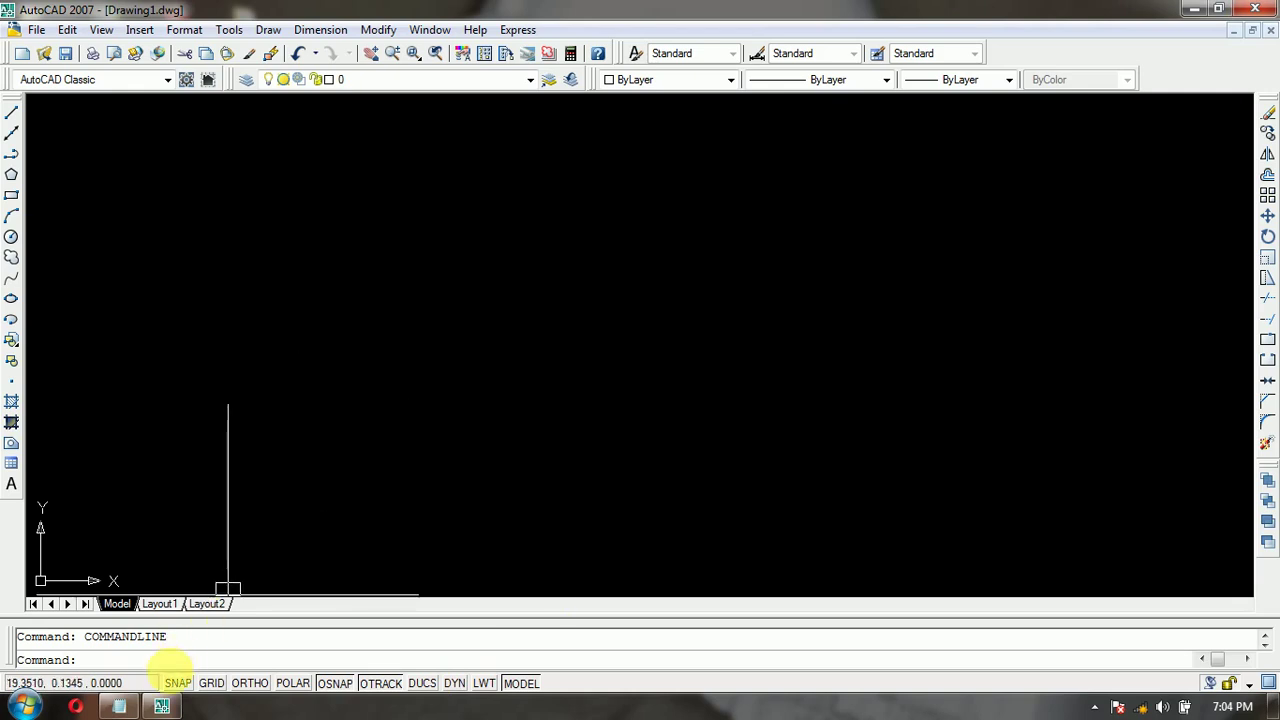
click(113, 708)
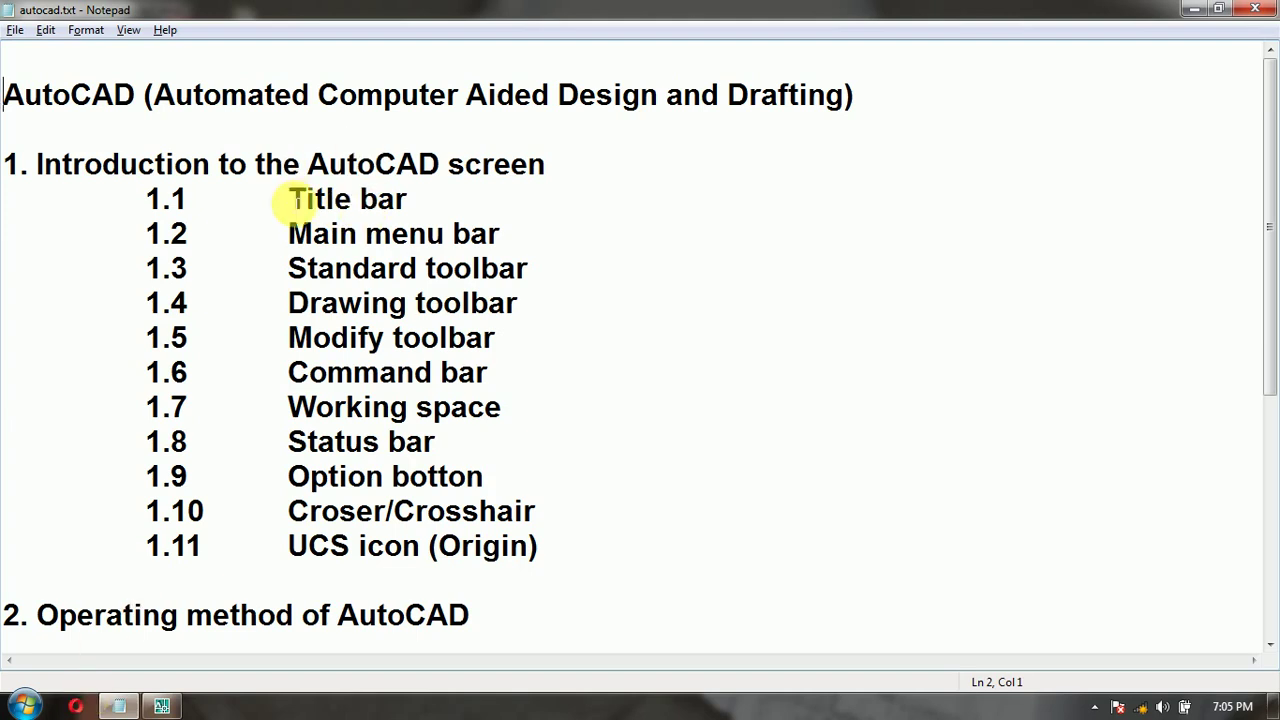
Restore the Notepad outline to a smaller window, move it over the drawing, and make it taller
click(163, 706)
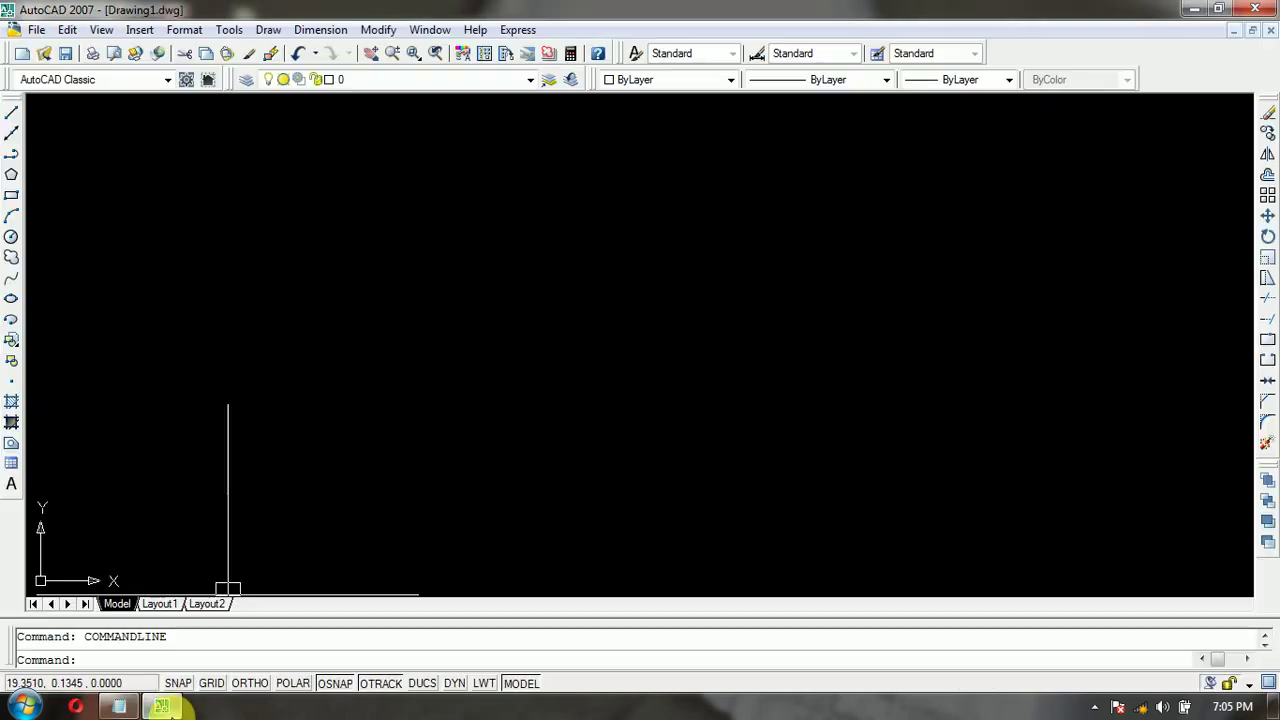
click(120, 706)
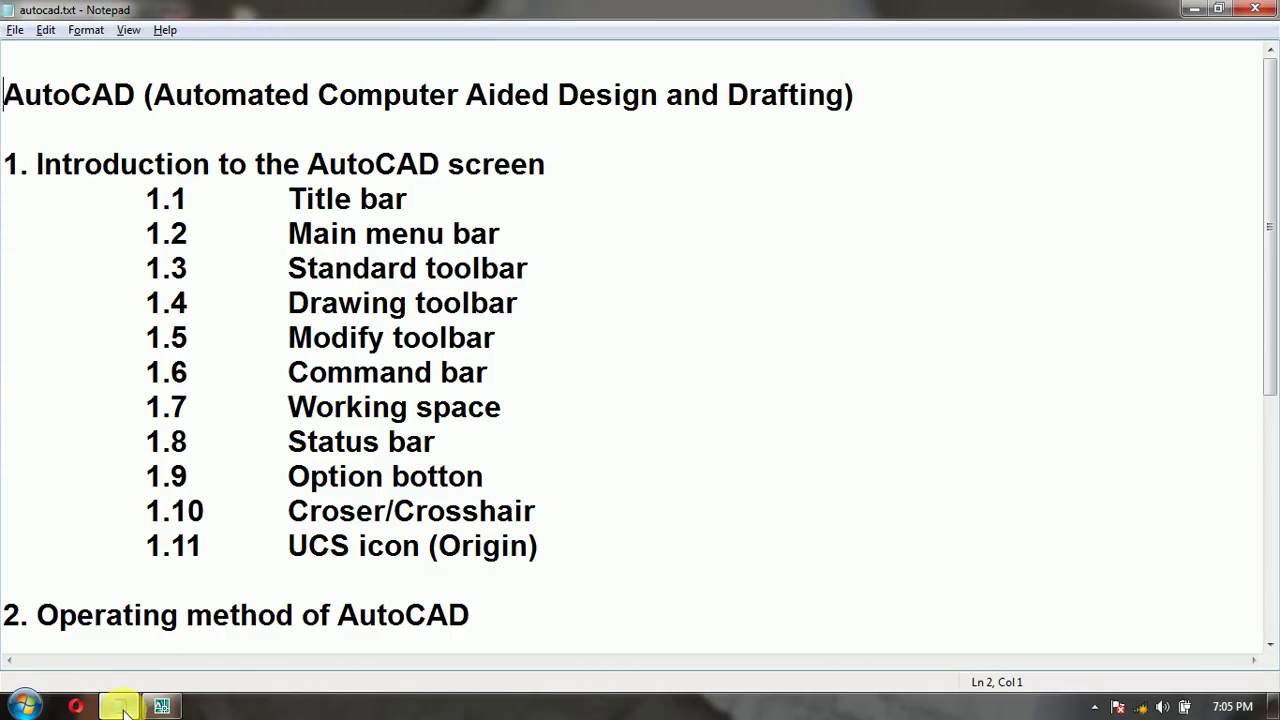
double_click(490, 10)
mouse_move(440, 300)
mouse_down()
mouse_move(780, 157)
mouse_move(781, 137)
mouse_up()
drag(740, 335, 745, 530)
right_click(617, 145)
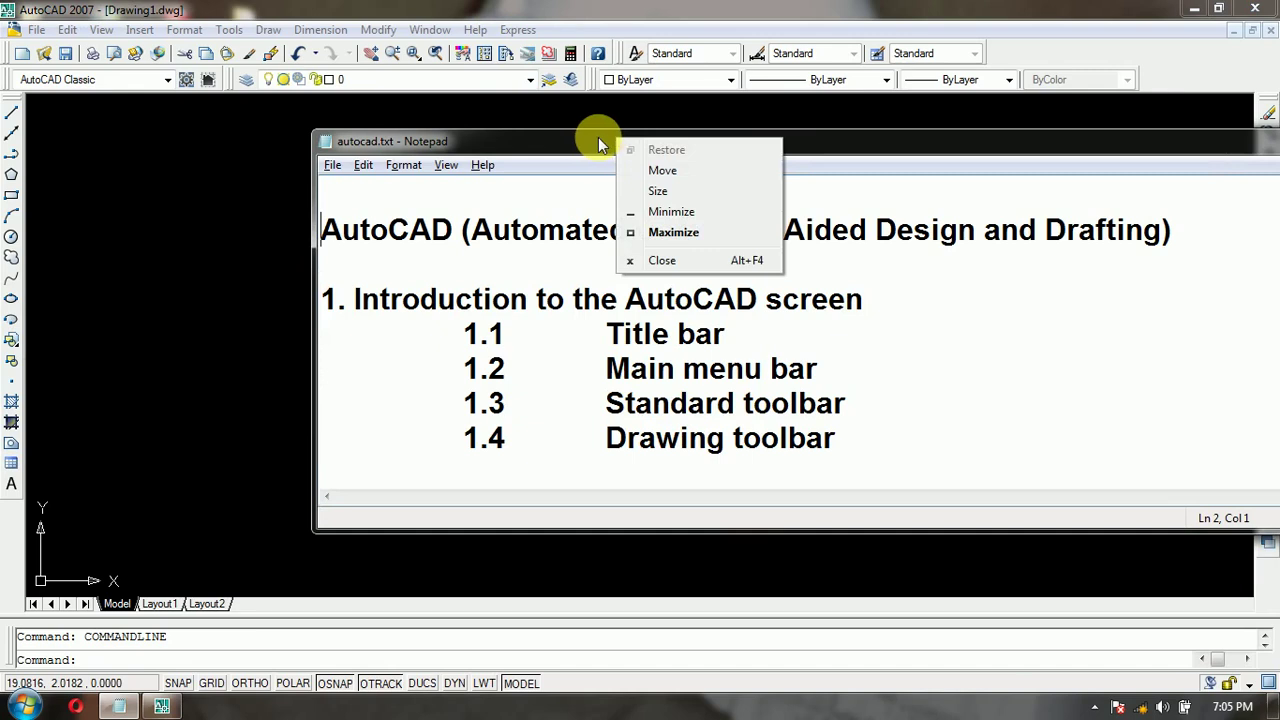
click(598, 137)
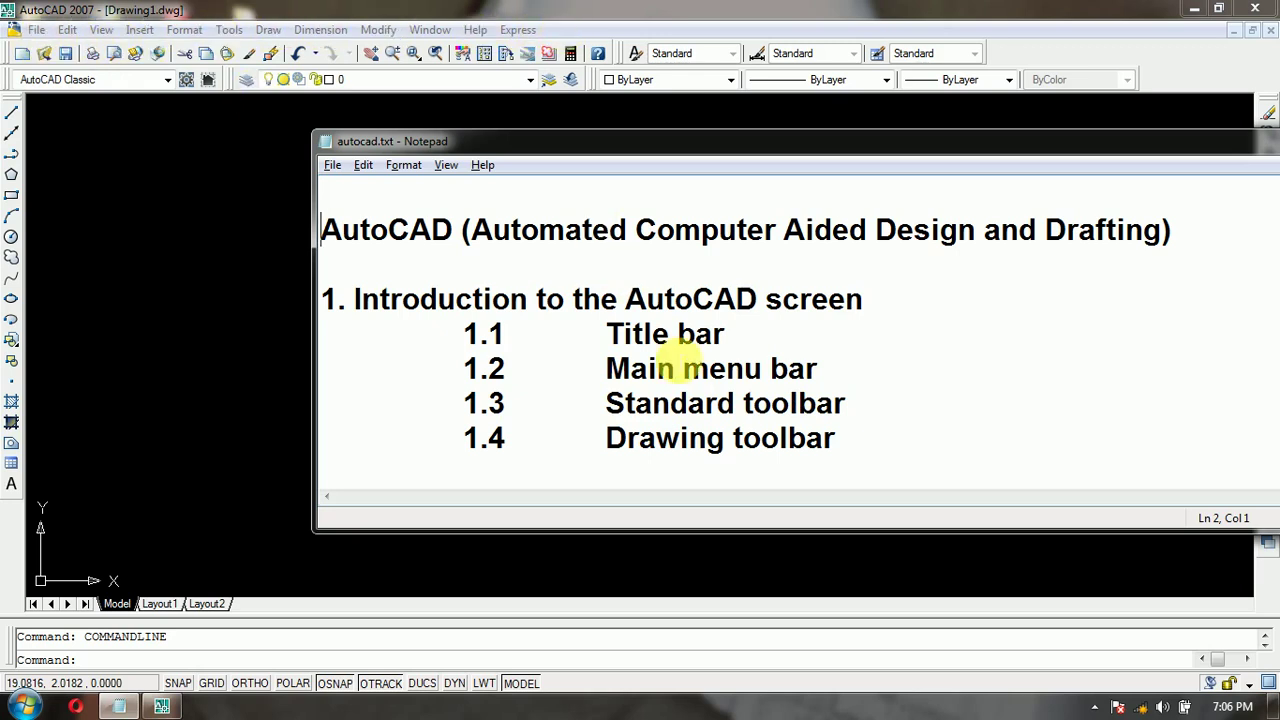
Mark the Standard toolbar item, then shift the Notepad window left and back right
click(626, 403)
scroll(626, 403, down, 1)
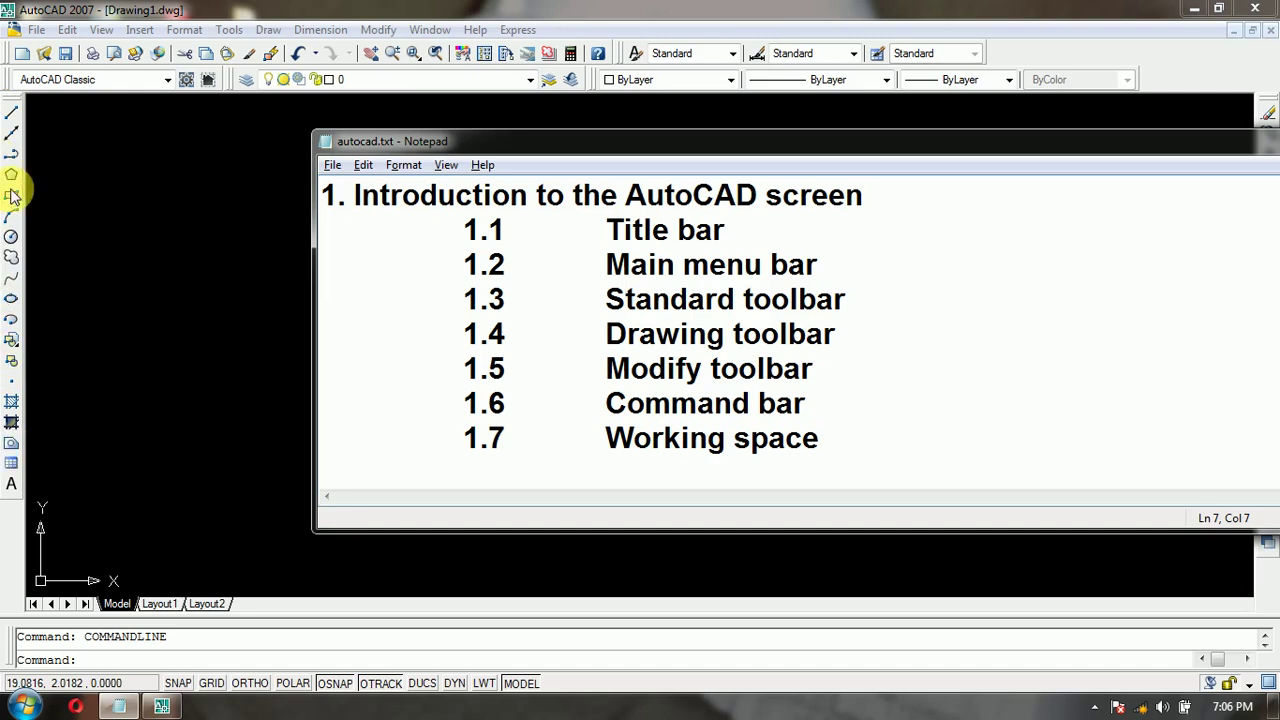
drag(840, 145, 560, 145)
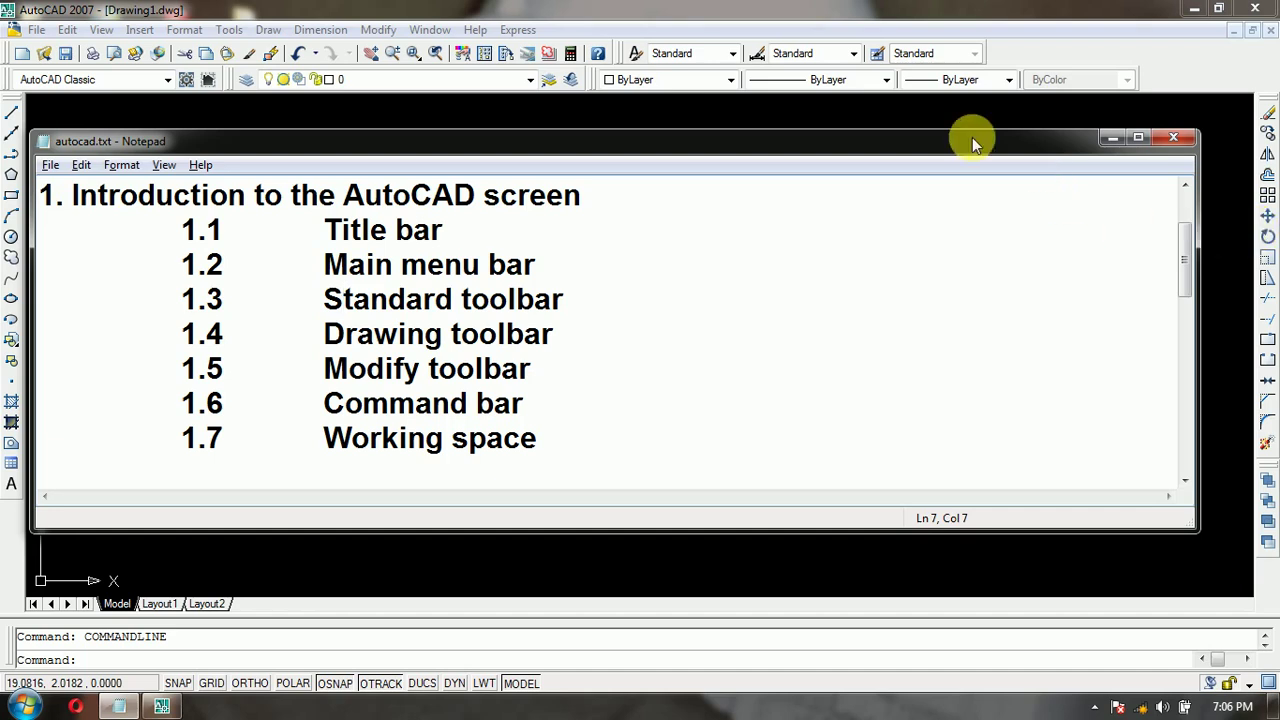
drag(972, 137, 1190, 137)
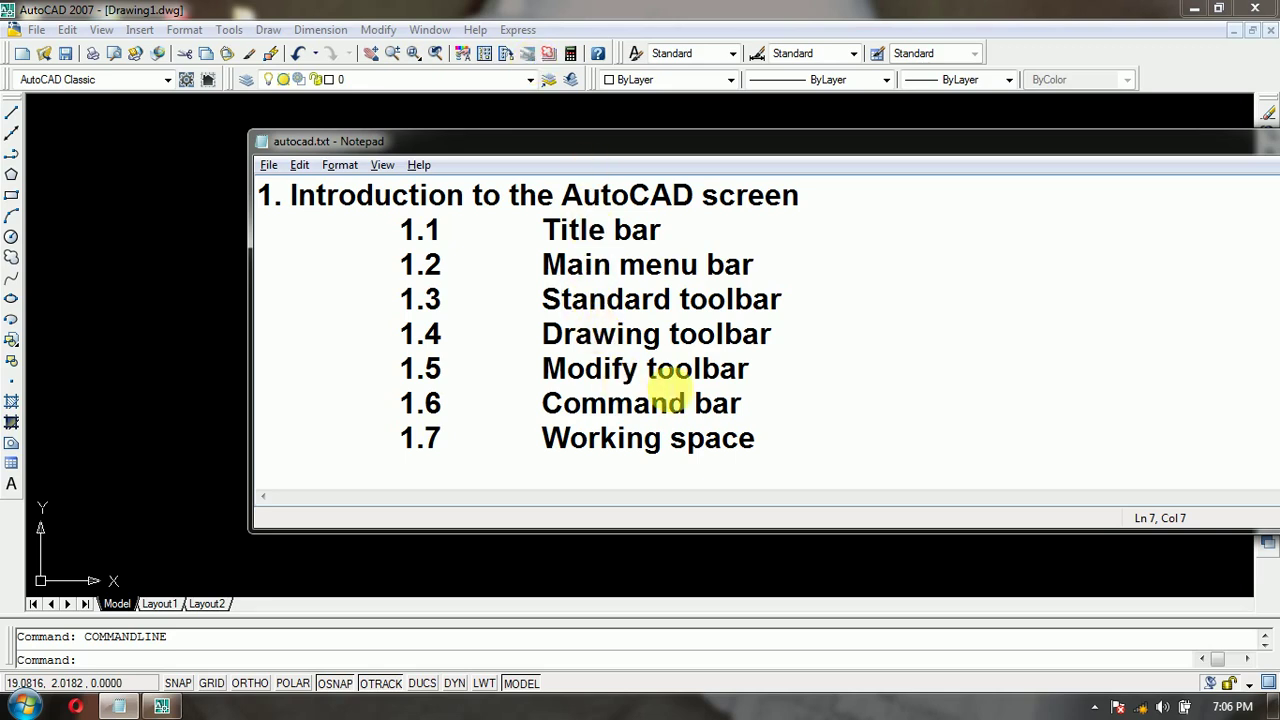
Mark the Drawing toolbar and Modify toolbar items and scroll on toward item 1.10
click(785, 337)
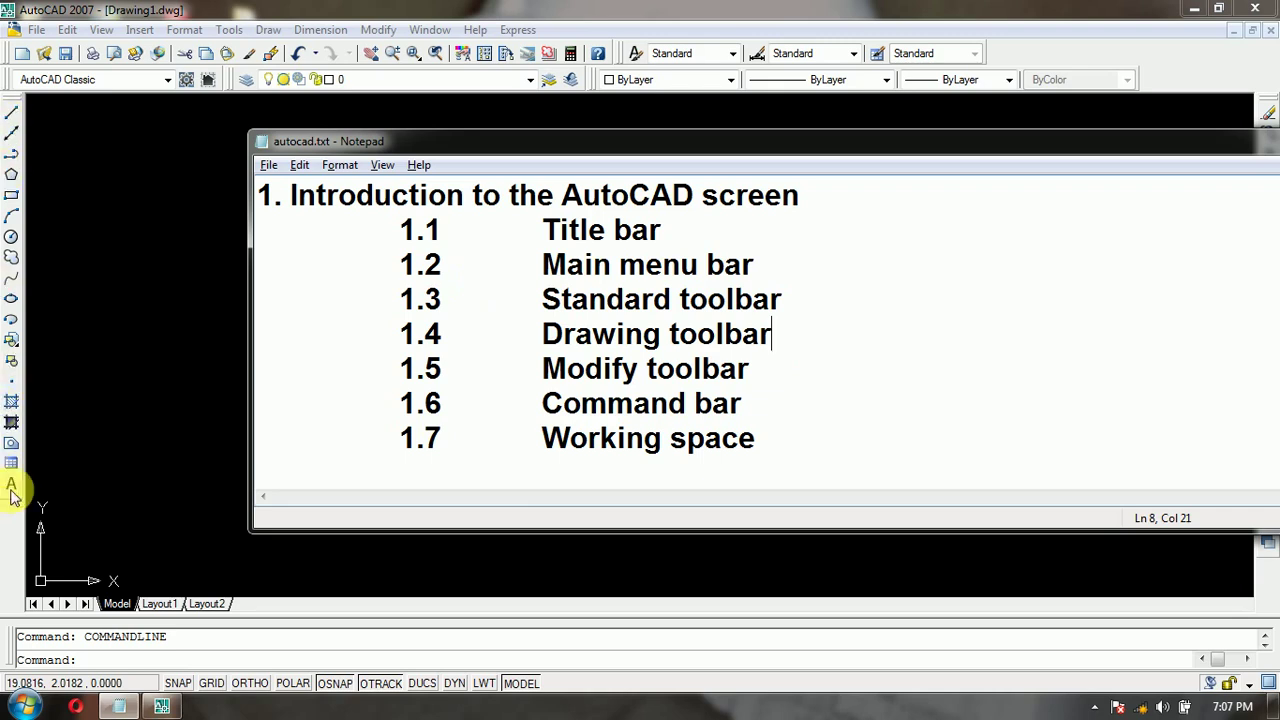
click(770, 378)
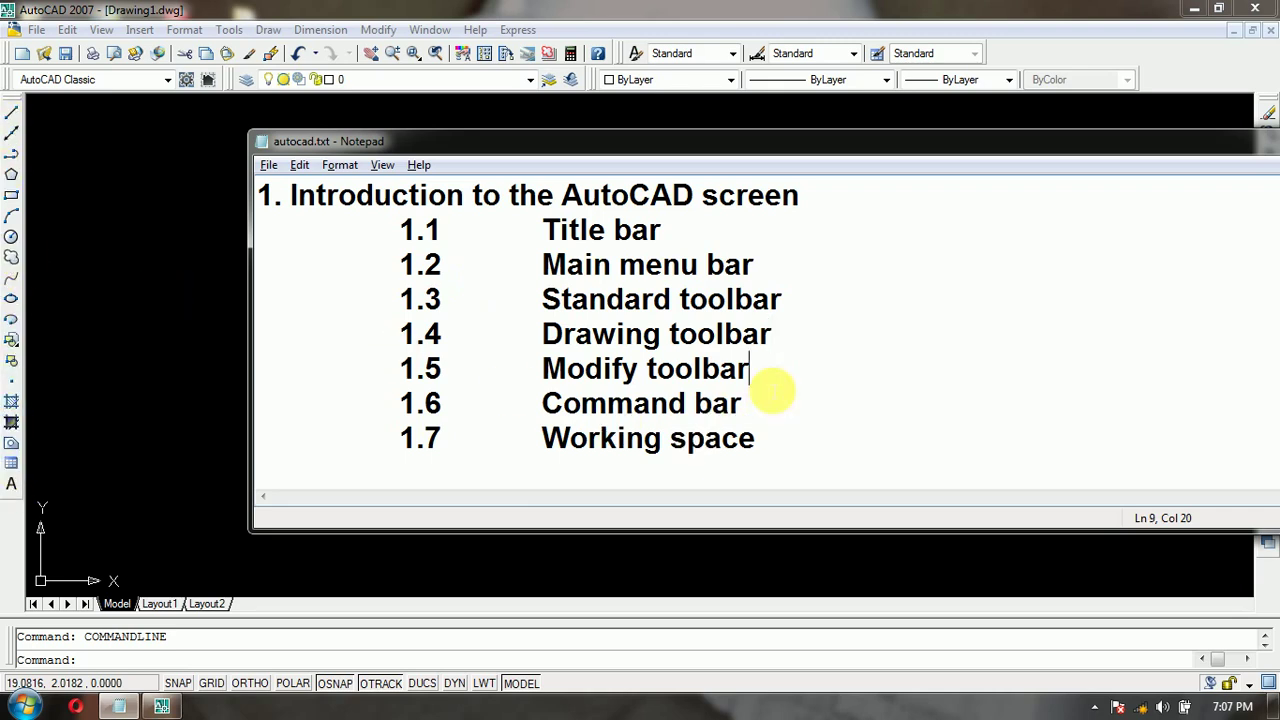
scroll(772, 392, down, 1)
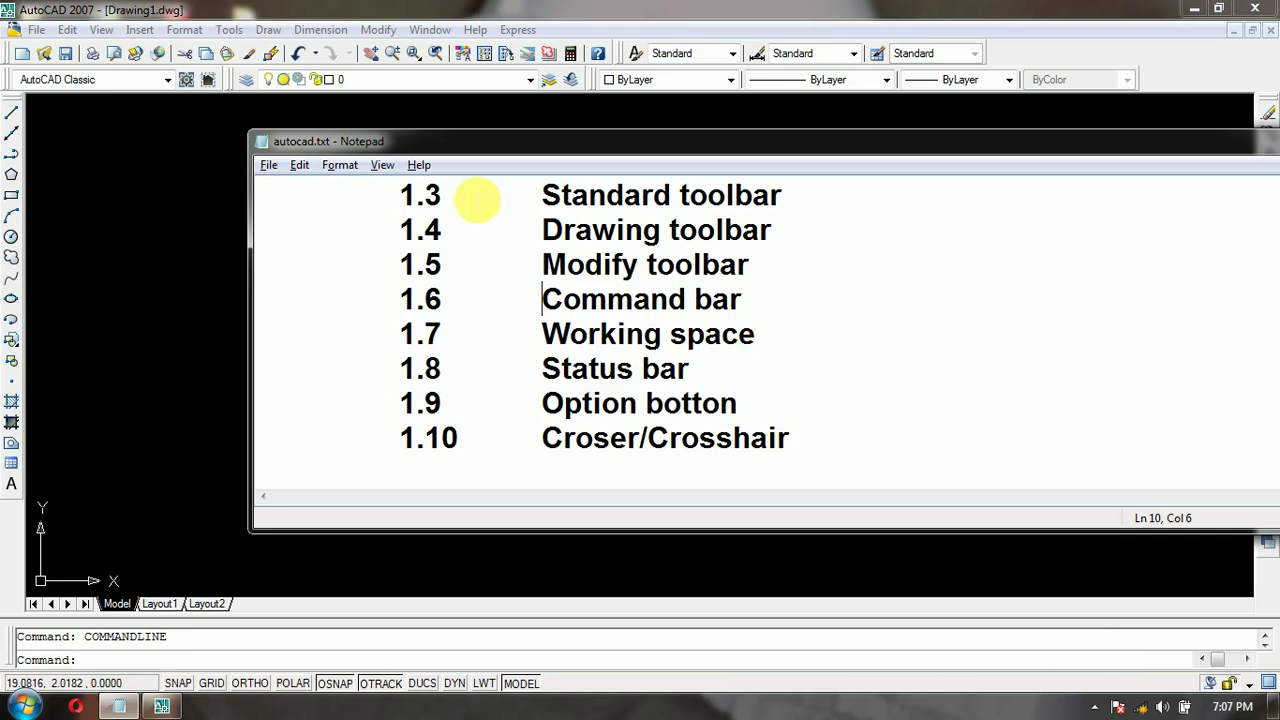
Nudge Notepad down and back, mark Status bar and Option botton, then bring AutoCAD forward
drag(514, 141, 526, 421)
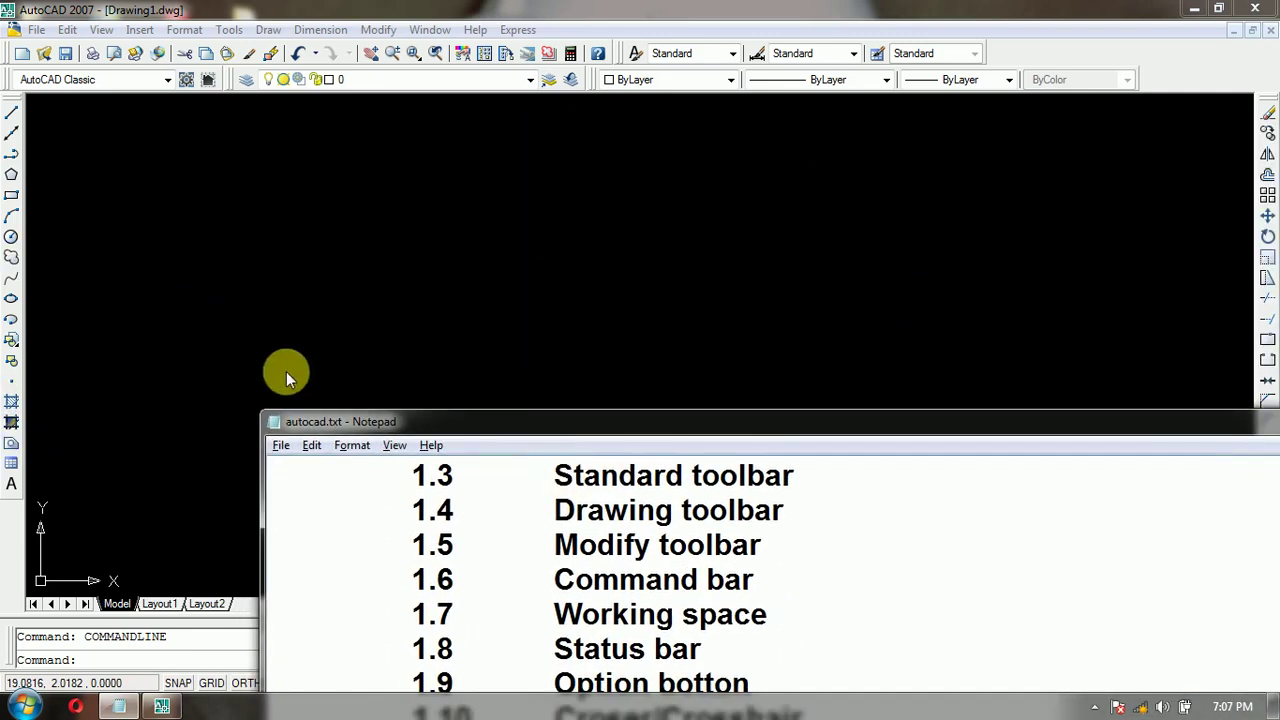
drag(509, 421, 572, 140)
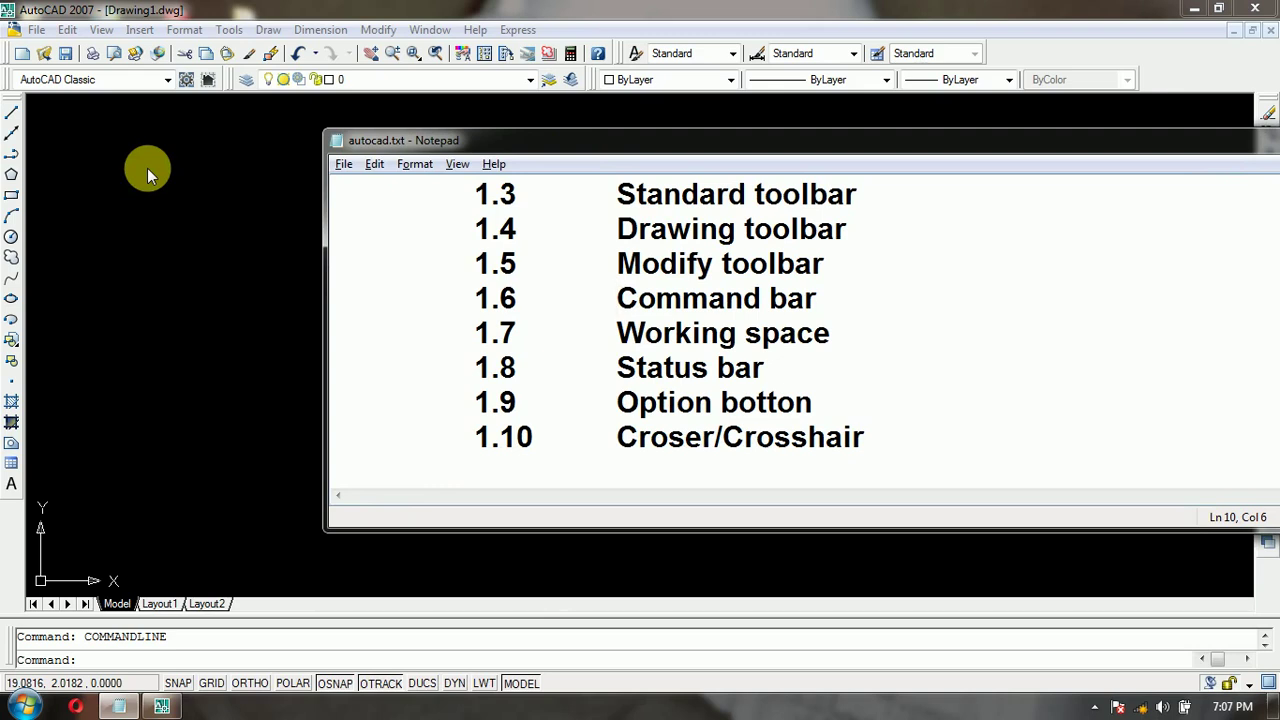
click(772, 370)
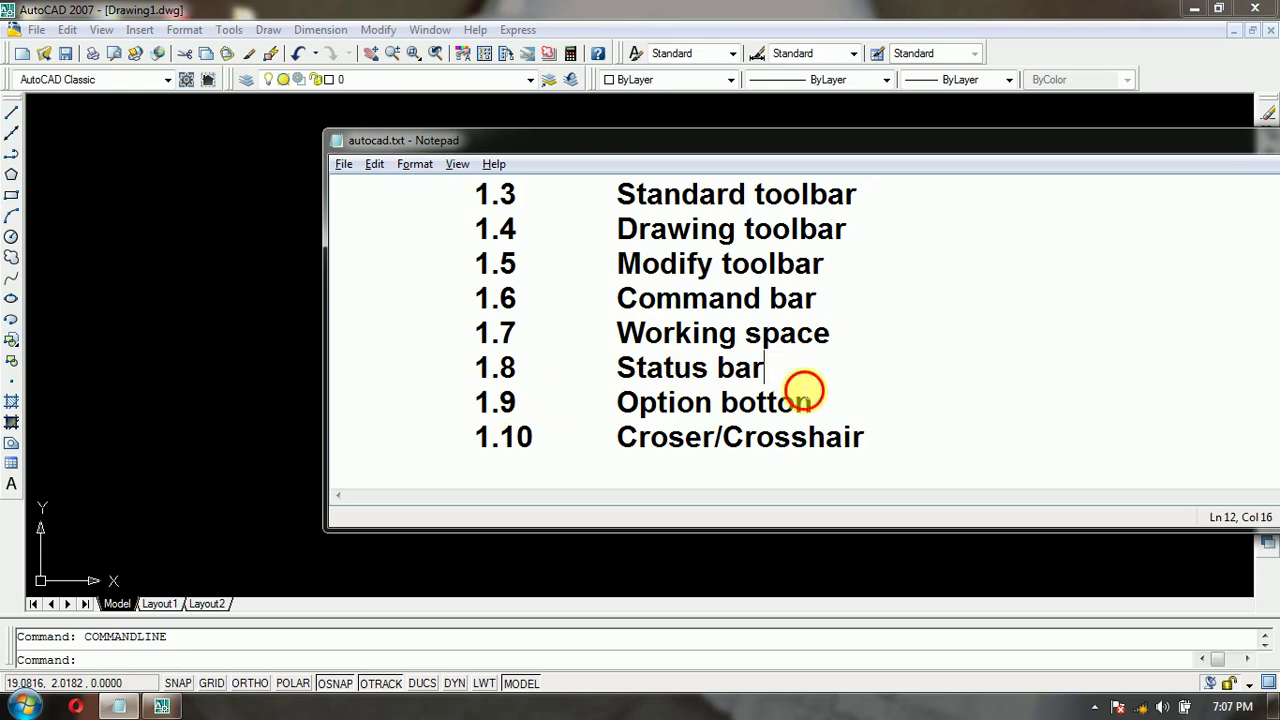
scroll(843, 380, down, 1)
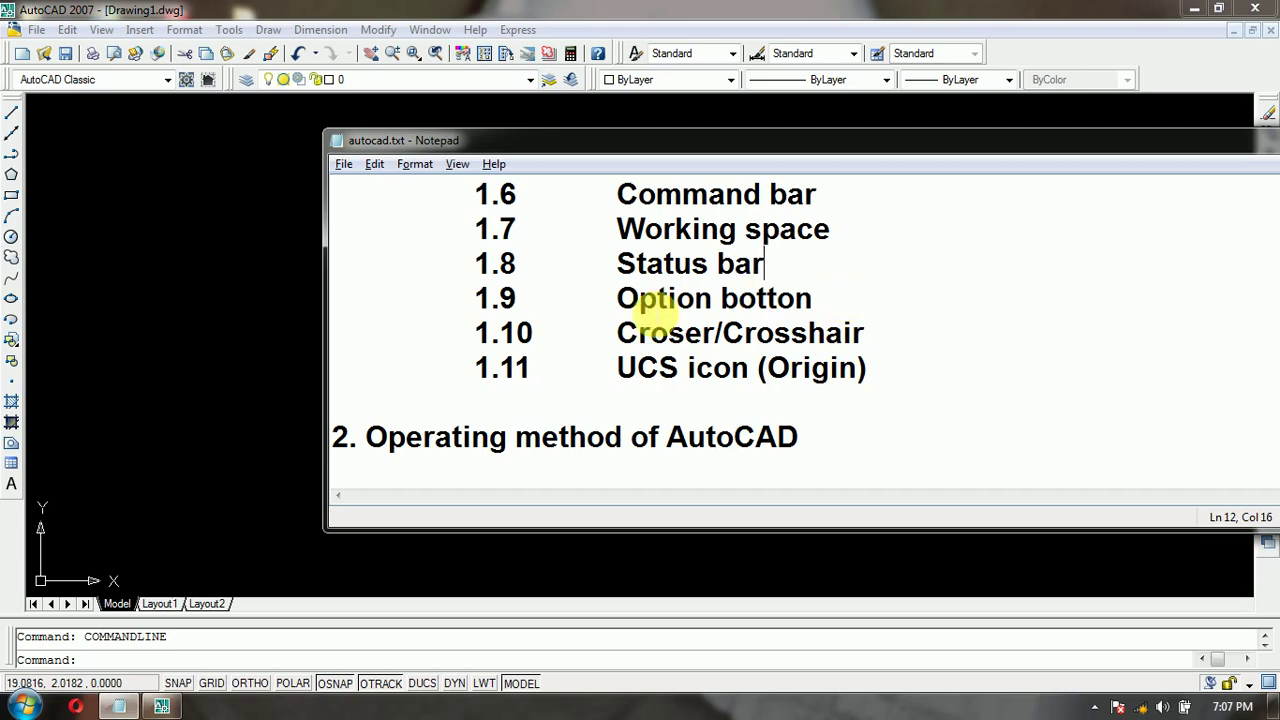
click(828, 300)
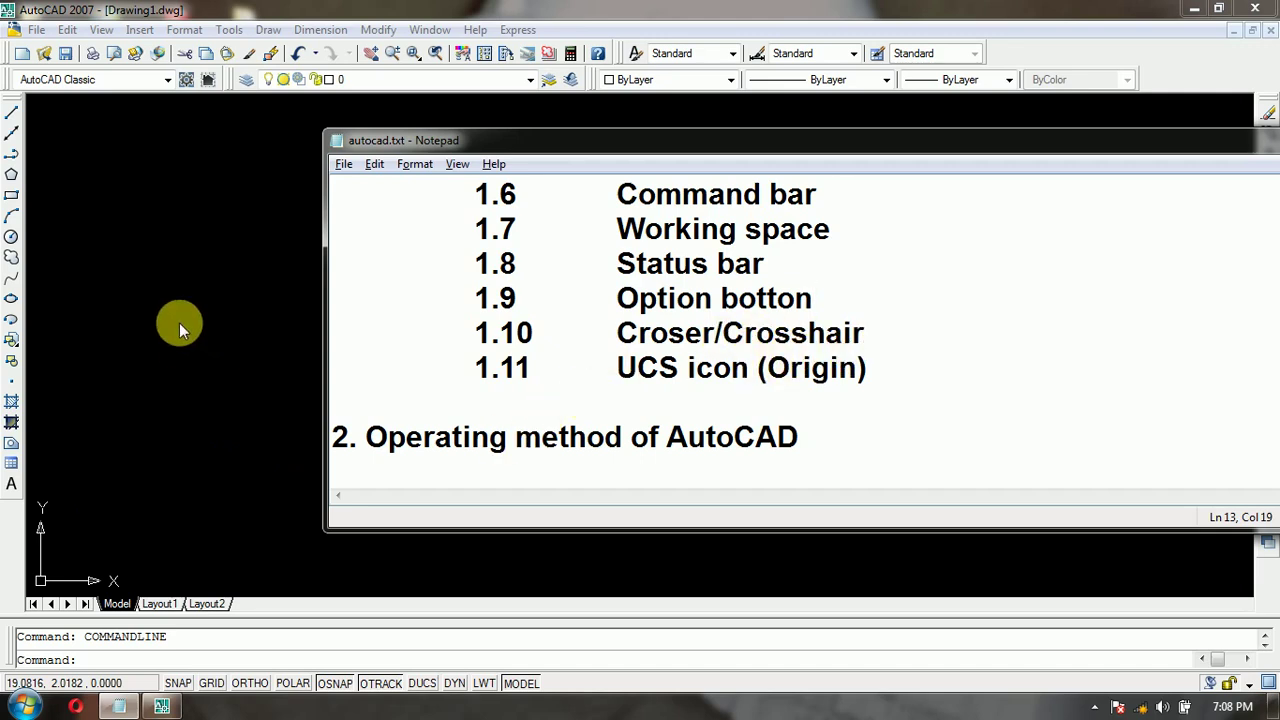
click(179, 322)
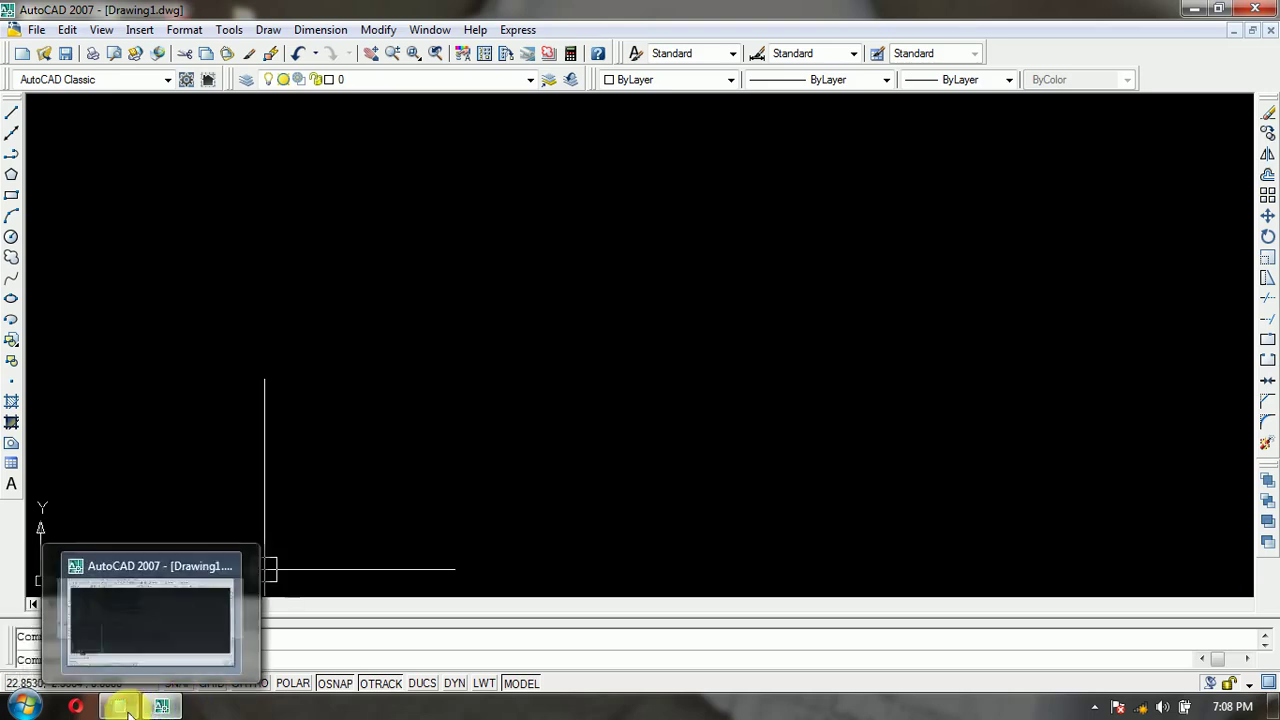
click(124, 708)
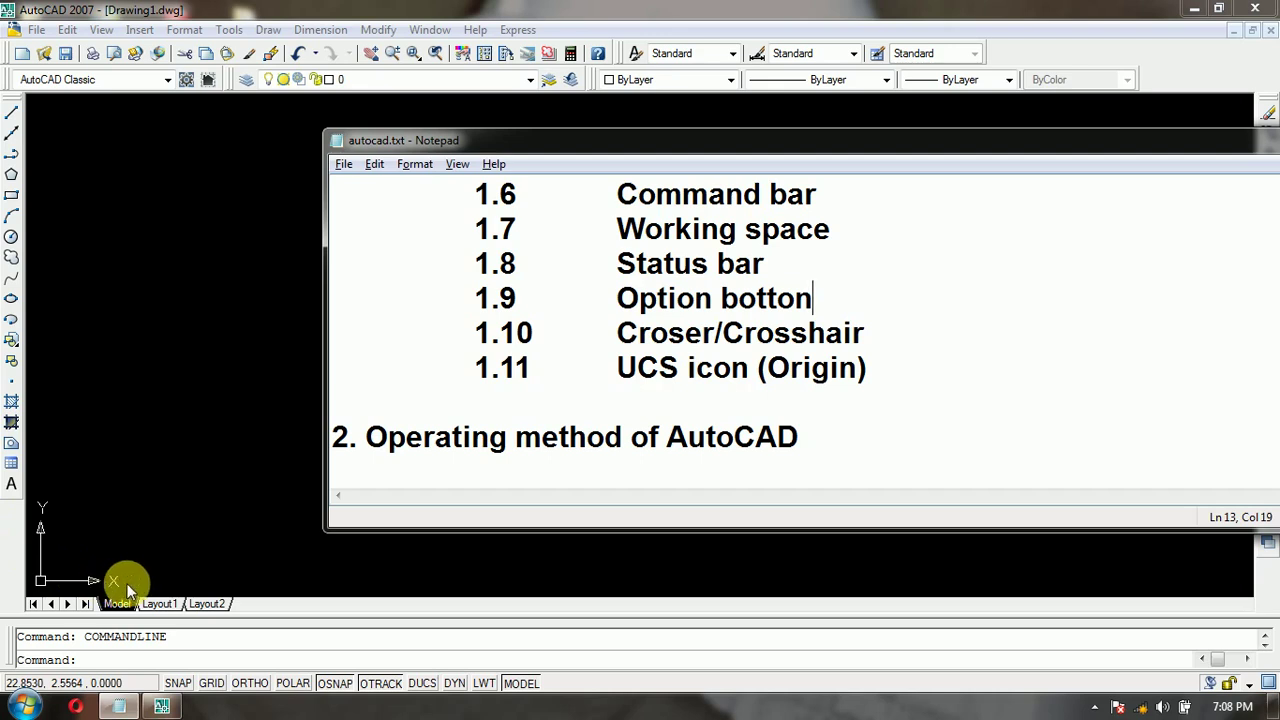
click(118, 367)
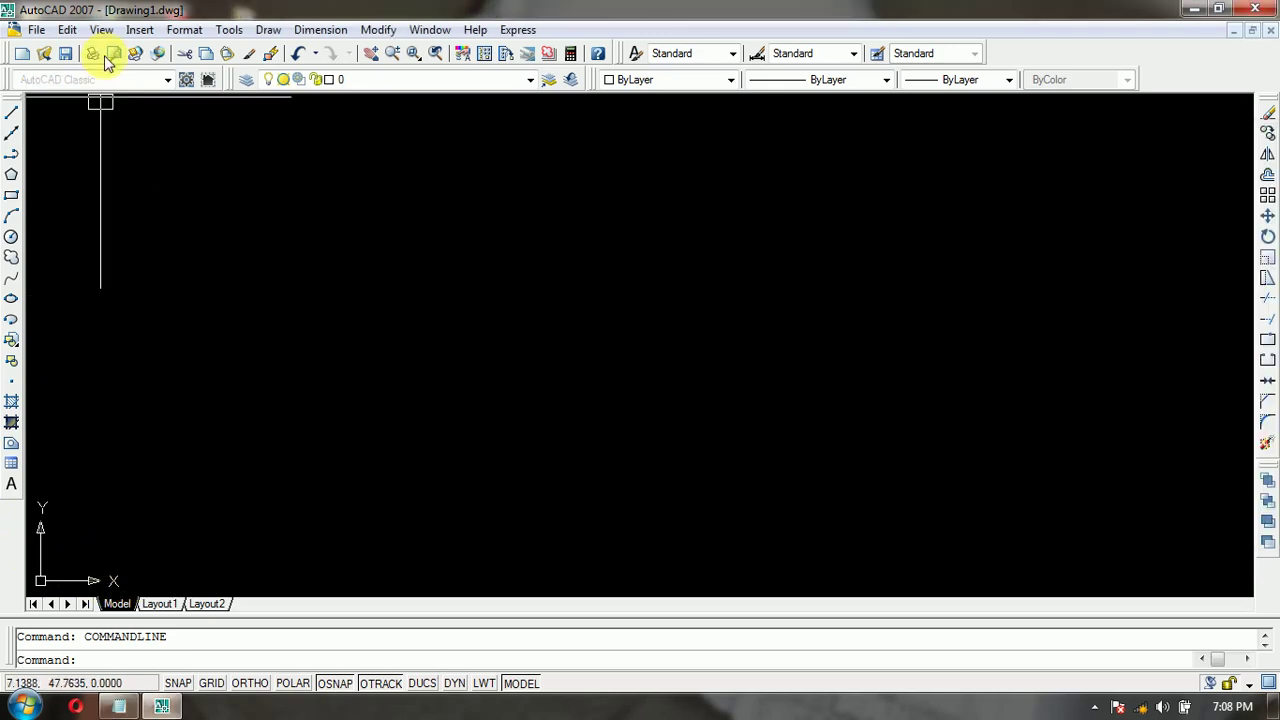
Switch to the AutoCAD Classic workspace and close the Tool Palettes and Sheet Set Manager
click(121, 80)
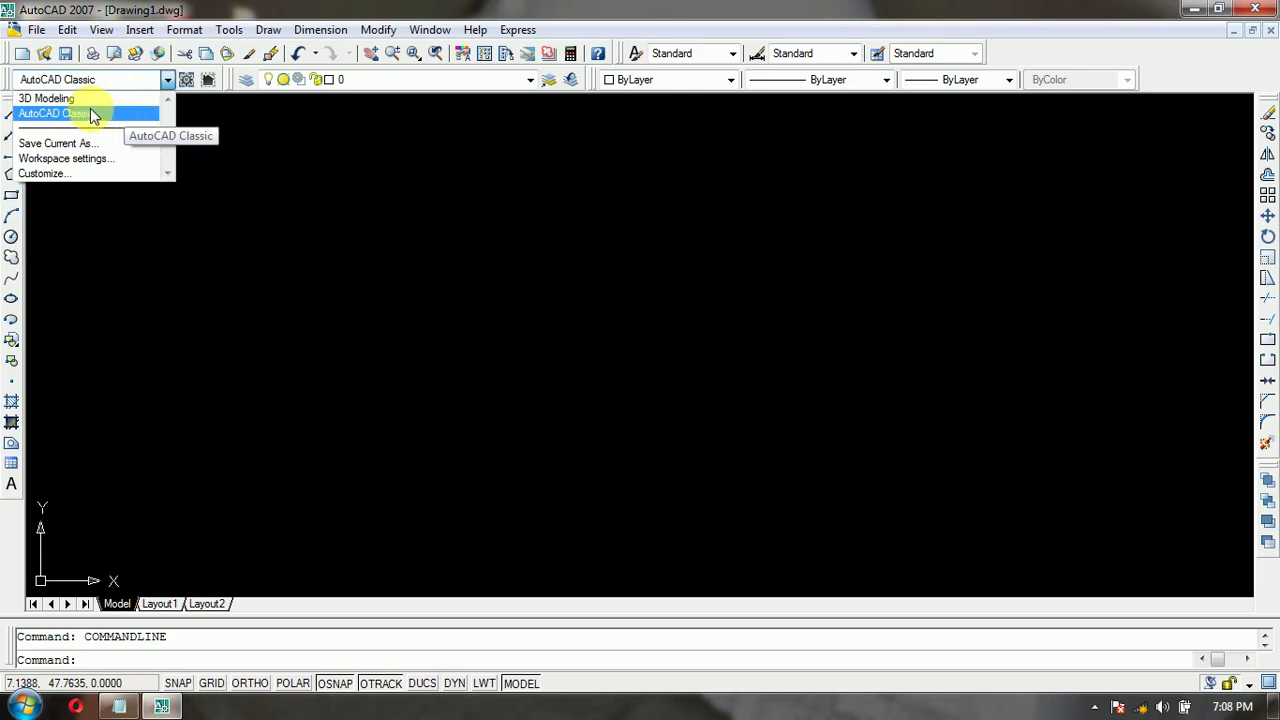
click(90, 114)
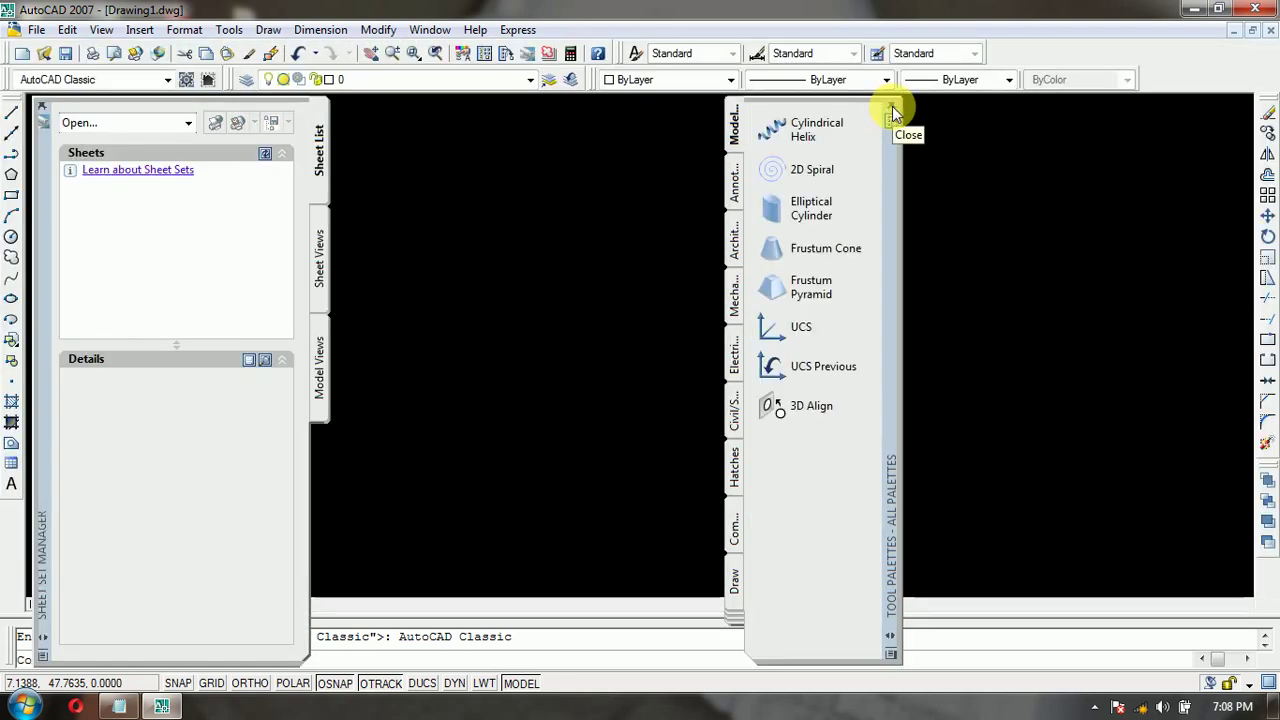
click(892, 106)
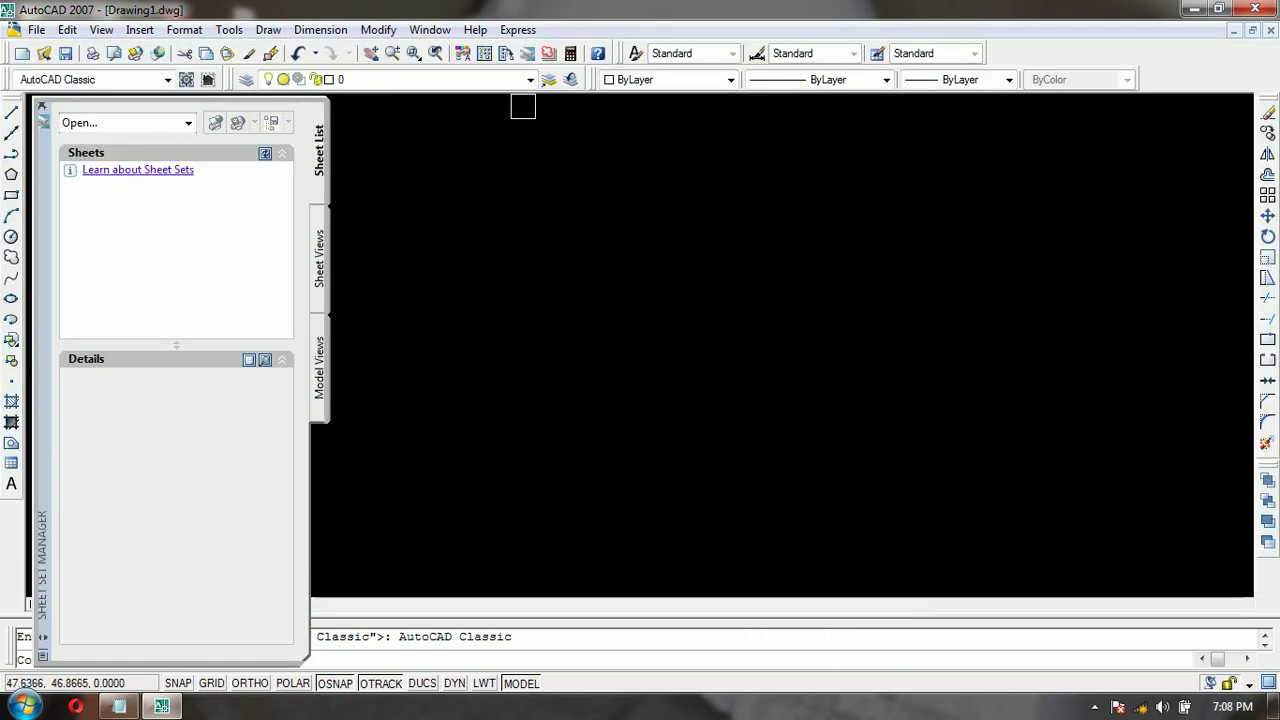
click(40, 106)
Open the Edit menu and drag a selection window over the sketch
click(66, 30)
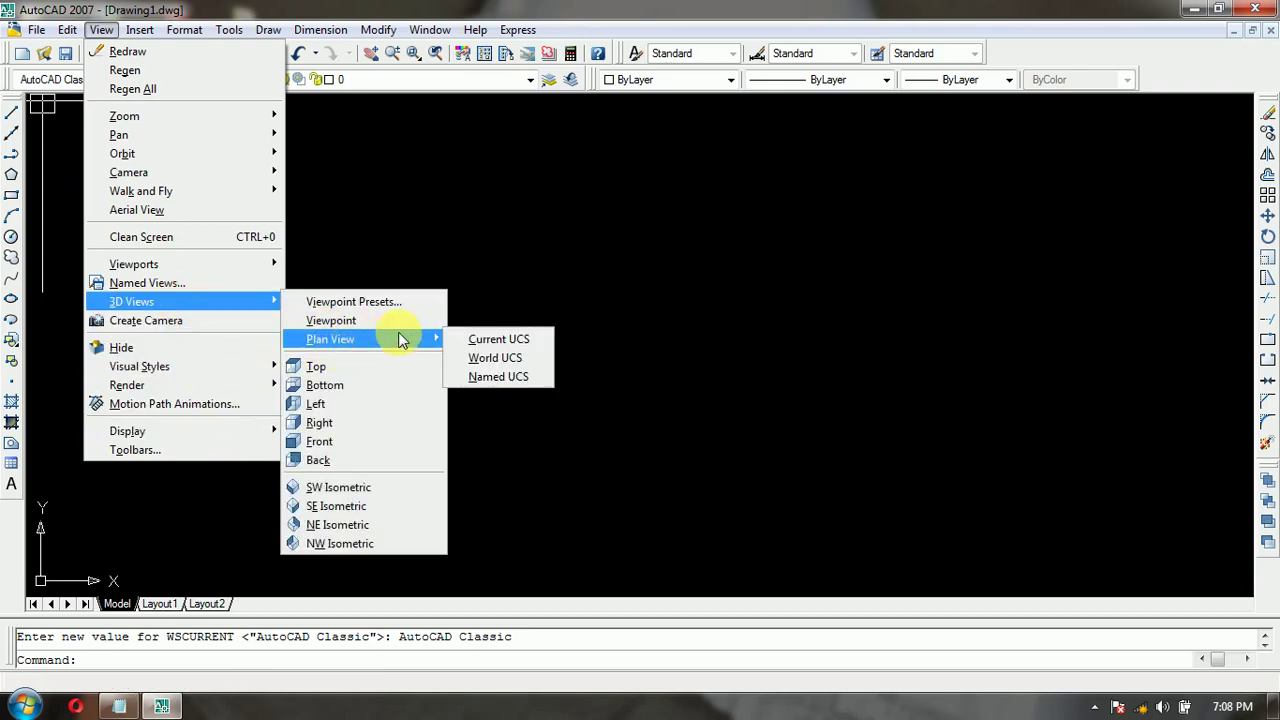
mouse_move(131, 301)
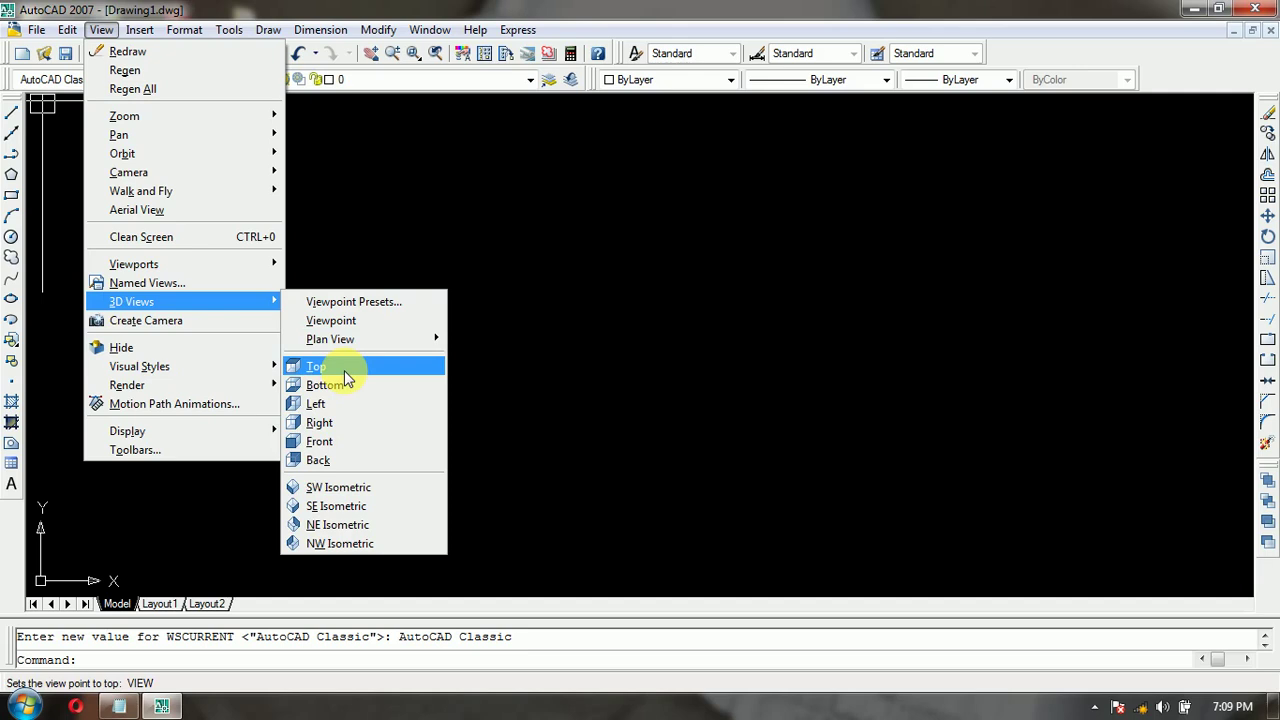
click(511, 381)
click(156, 482)
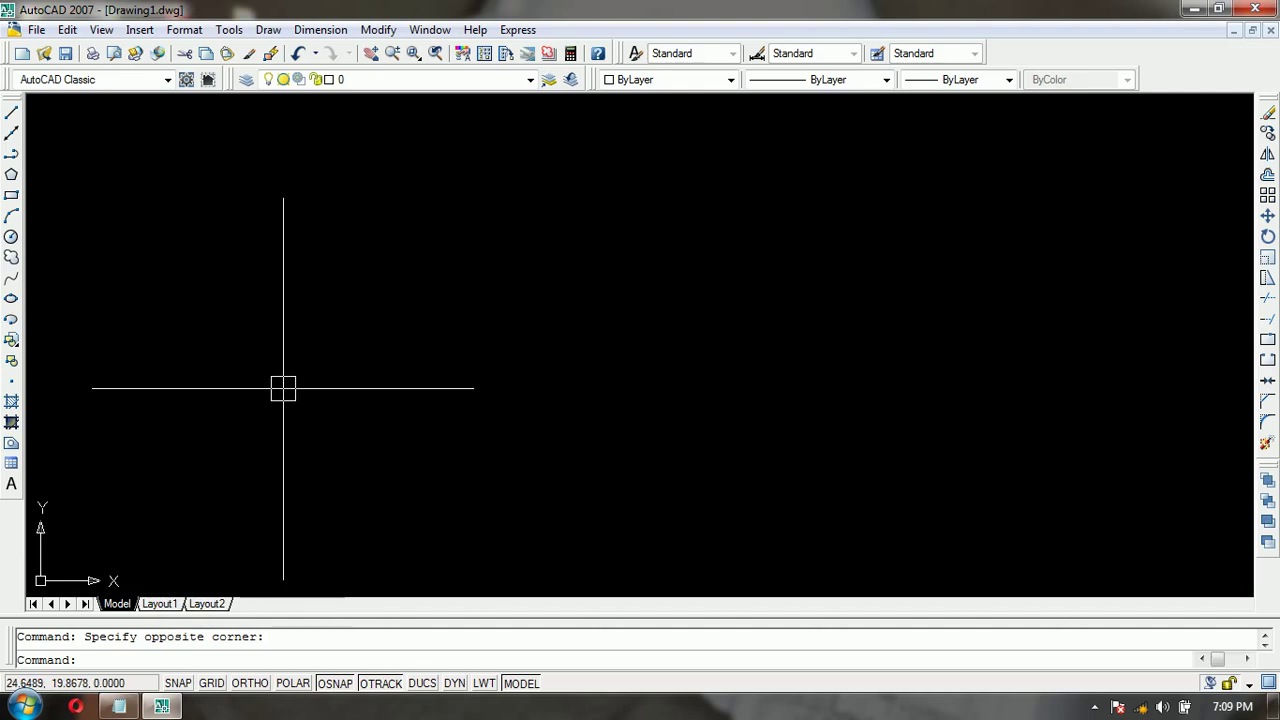
Scroll the Notepad outline to sections 2 and 3, point out item 2.2, then return to AutoCAD
click(115, 708)
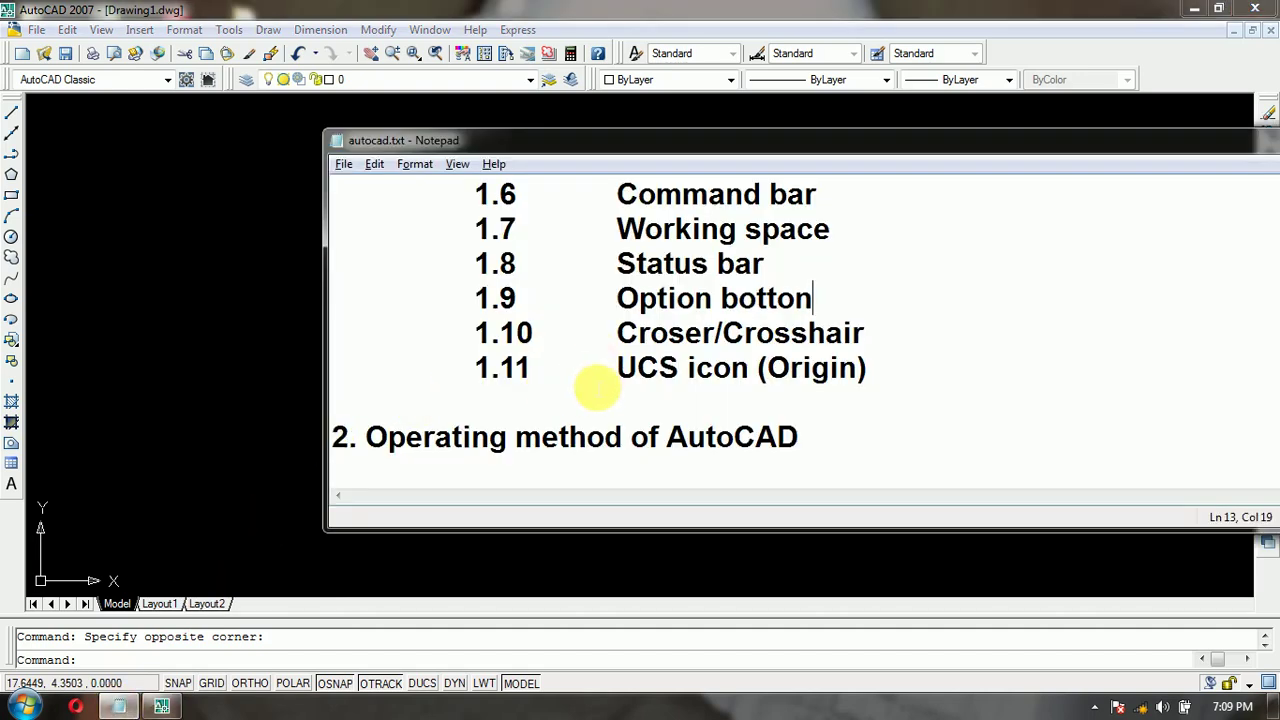
scroll(597, 387, down, 1)
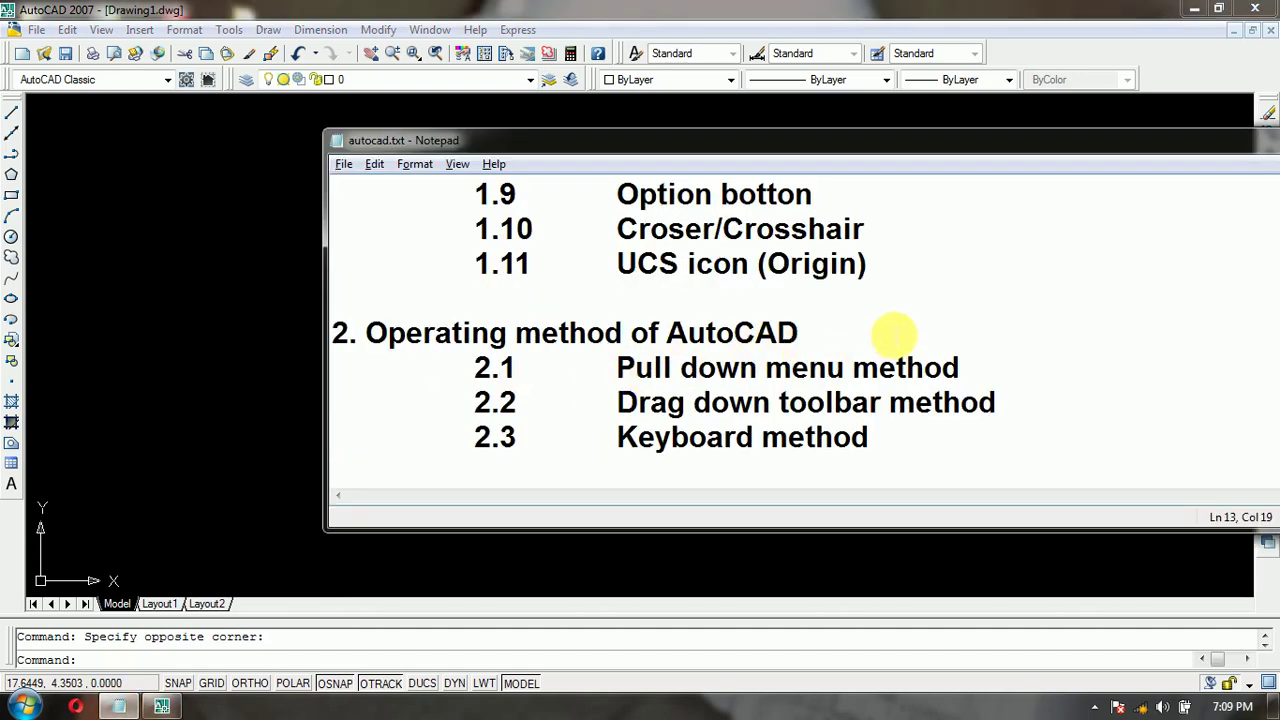
scroll(893, 333, down, 1)
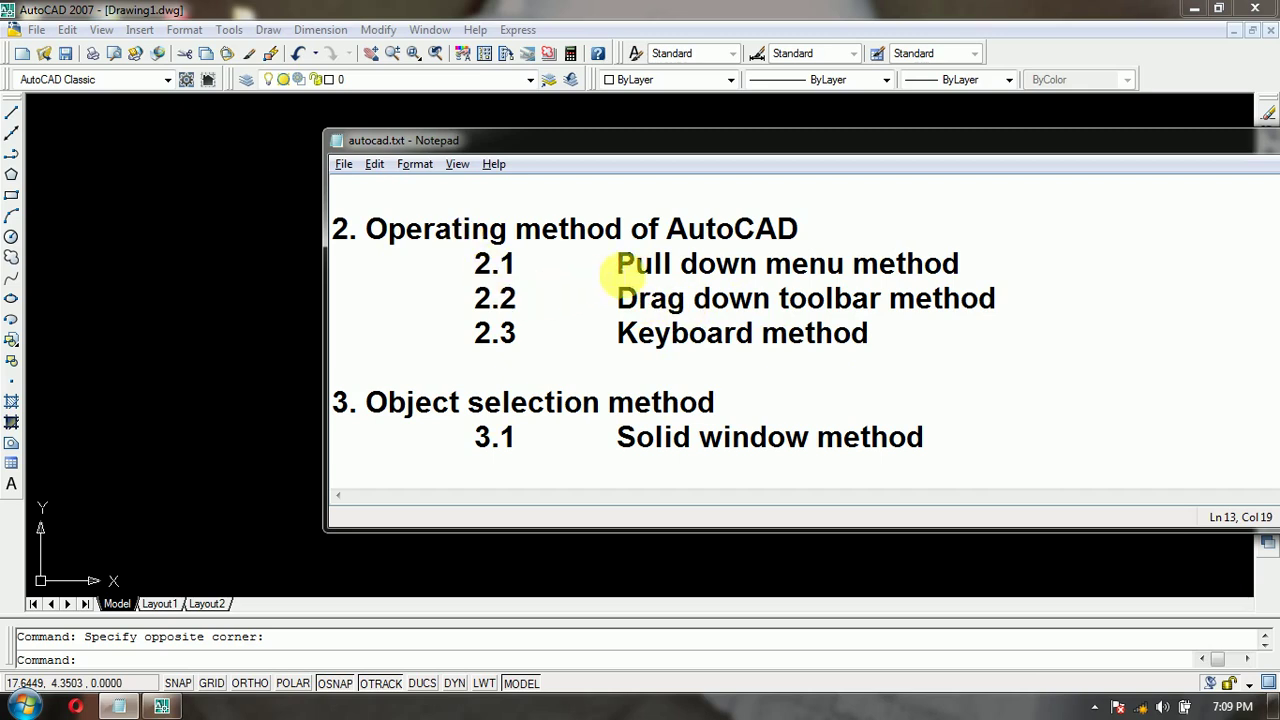
click(545, 8)
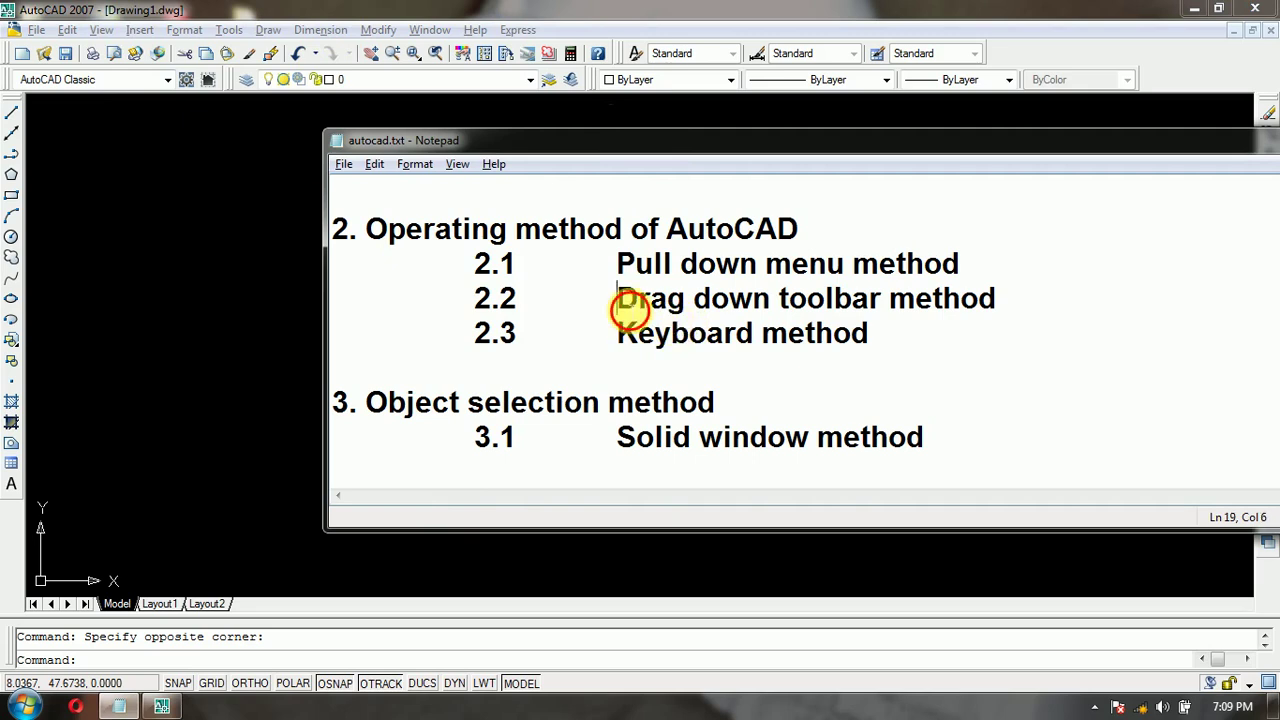
click(134, 262)
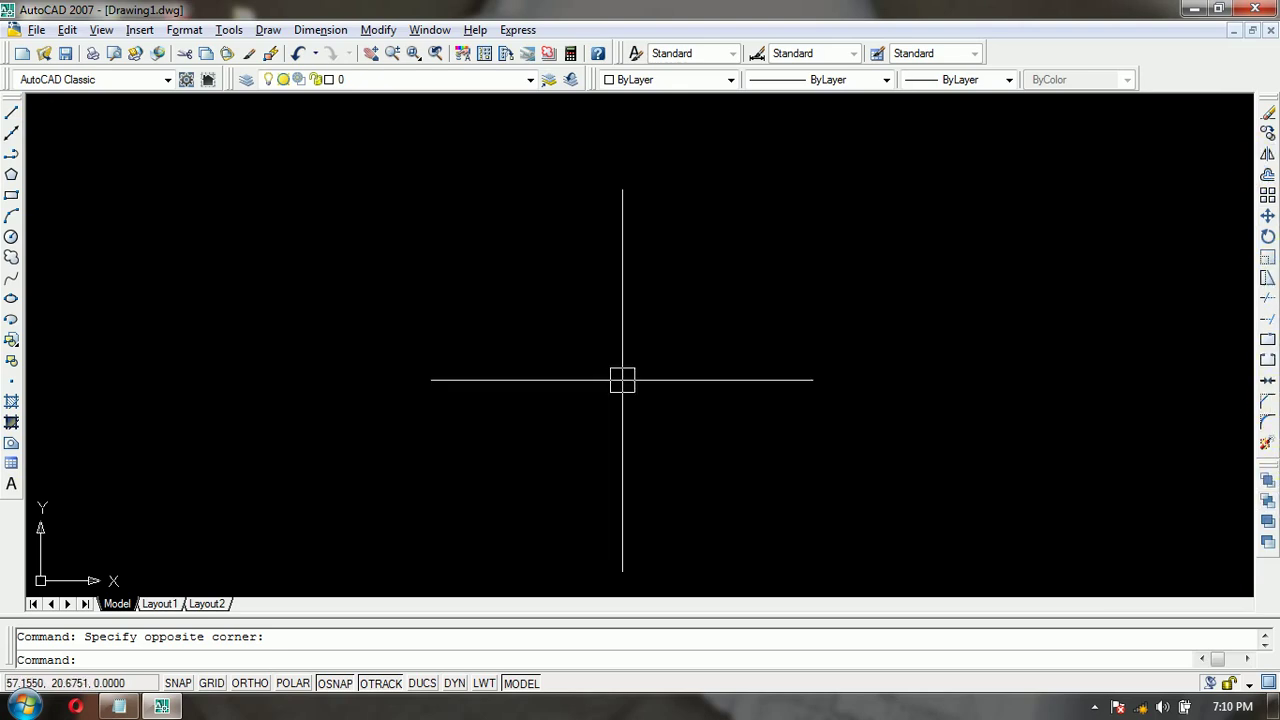
key(alt+Tab)
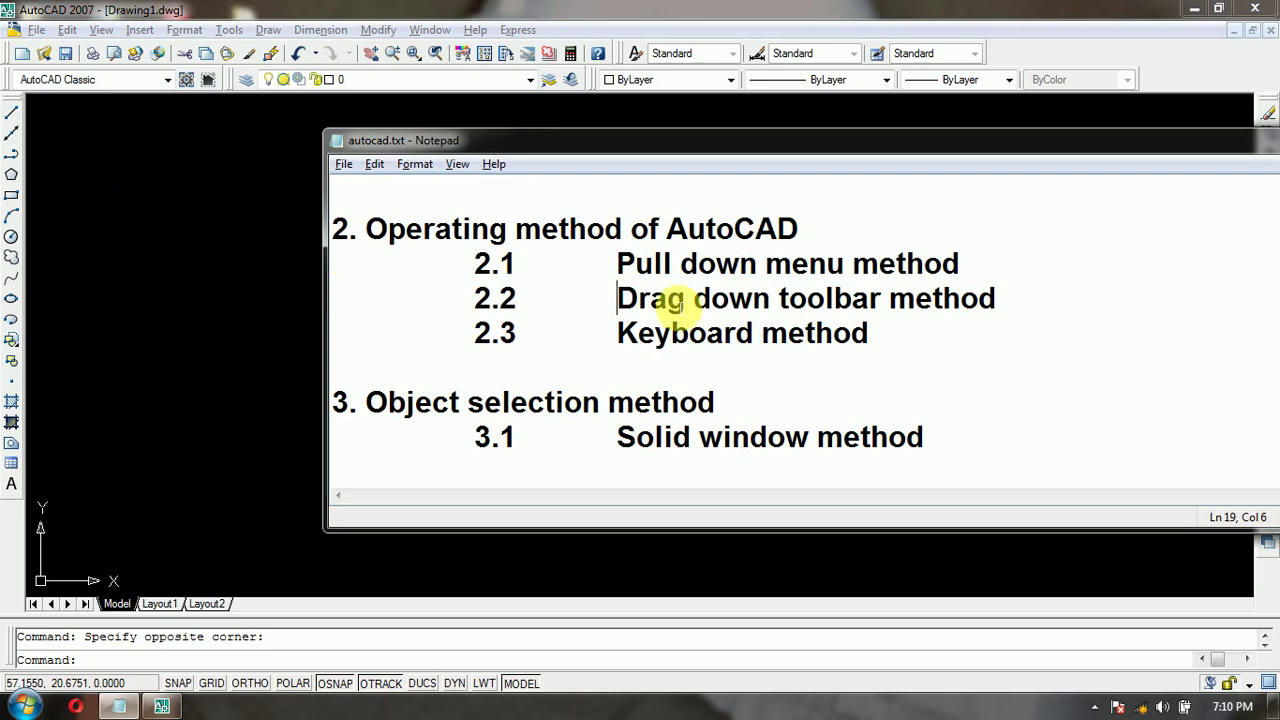
click(128, 158)
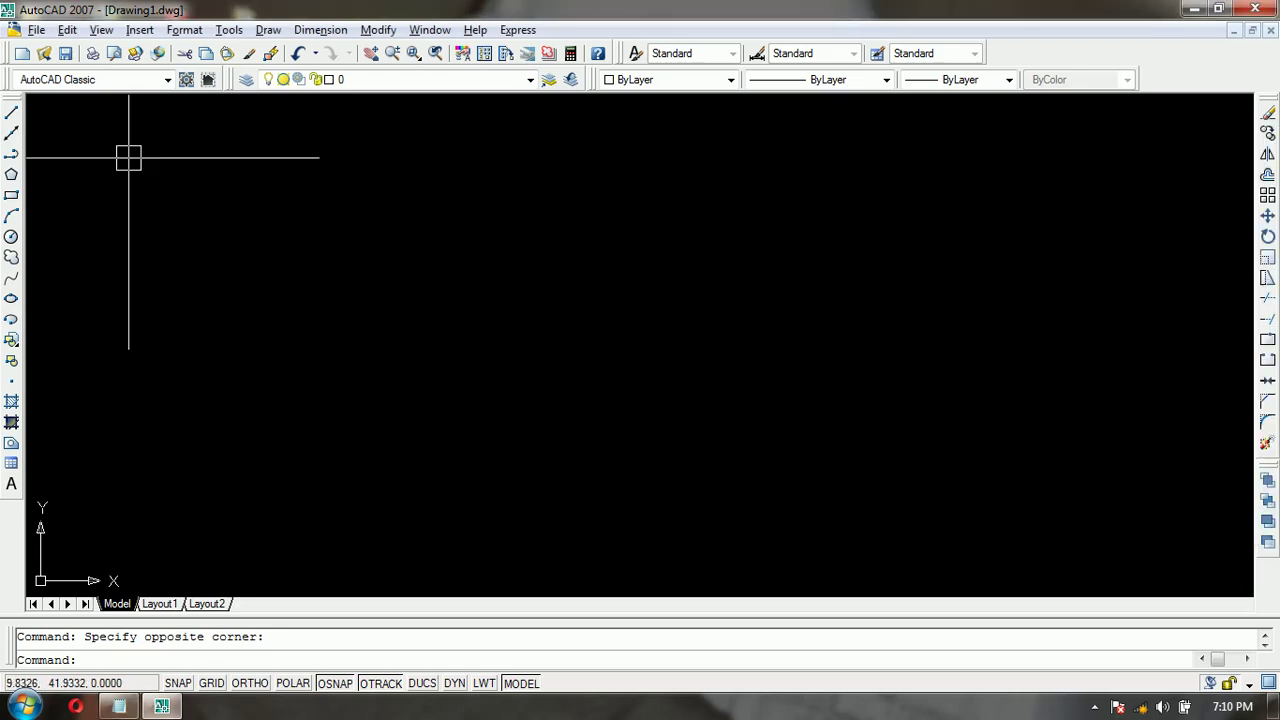
key(alt+Tab)
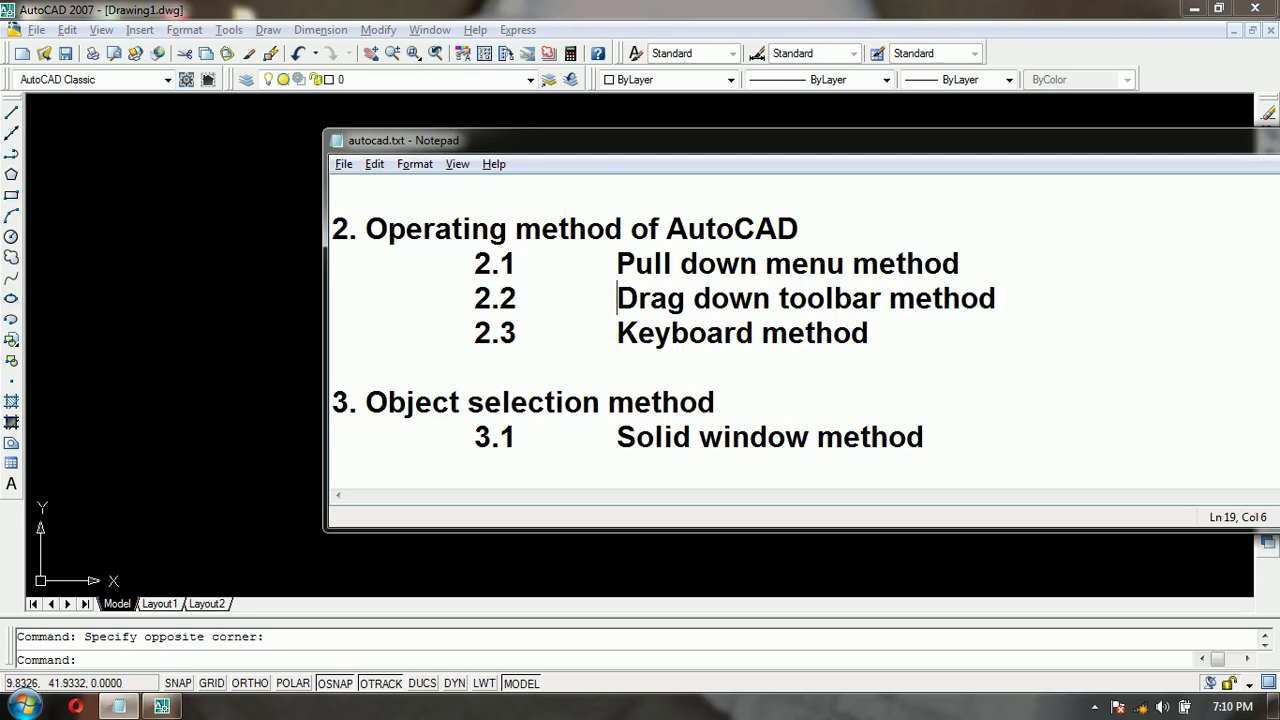
click(253, 222)
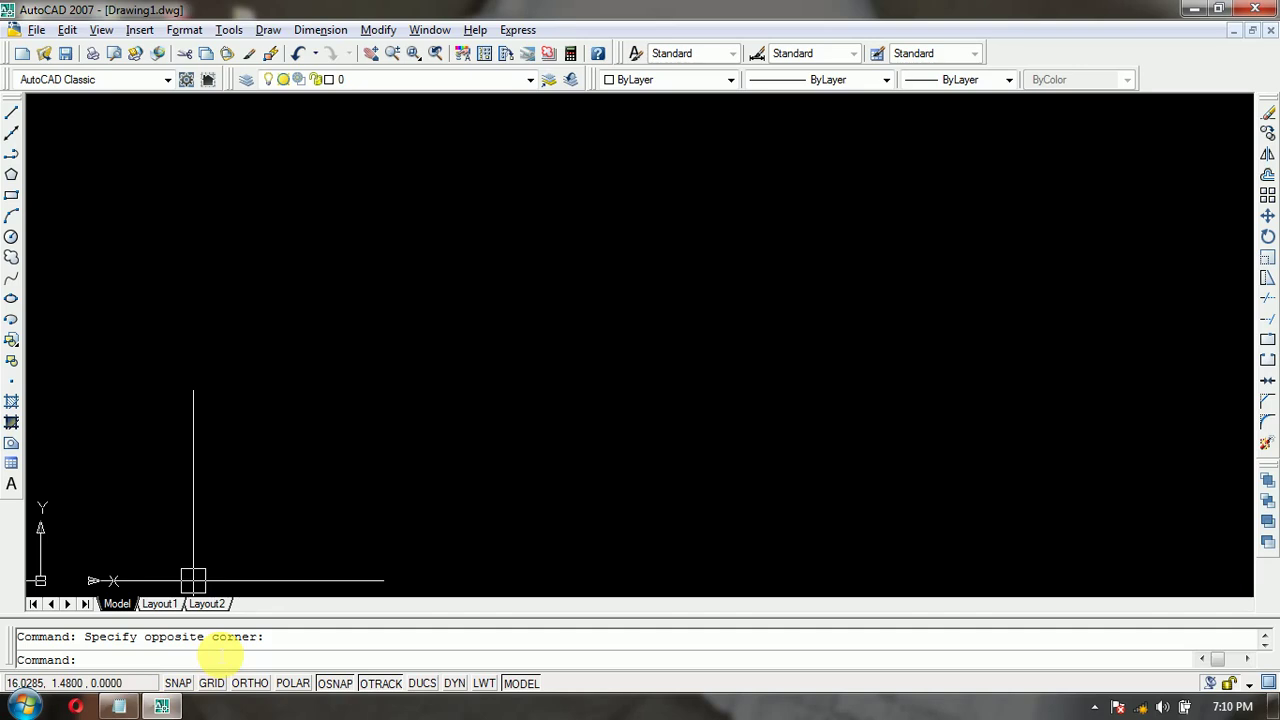
Type random text on AutoCAD's command line, clear it with Ctrl+A and Esc, then return to Notepad
key(alt+Tab)
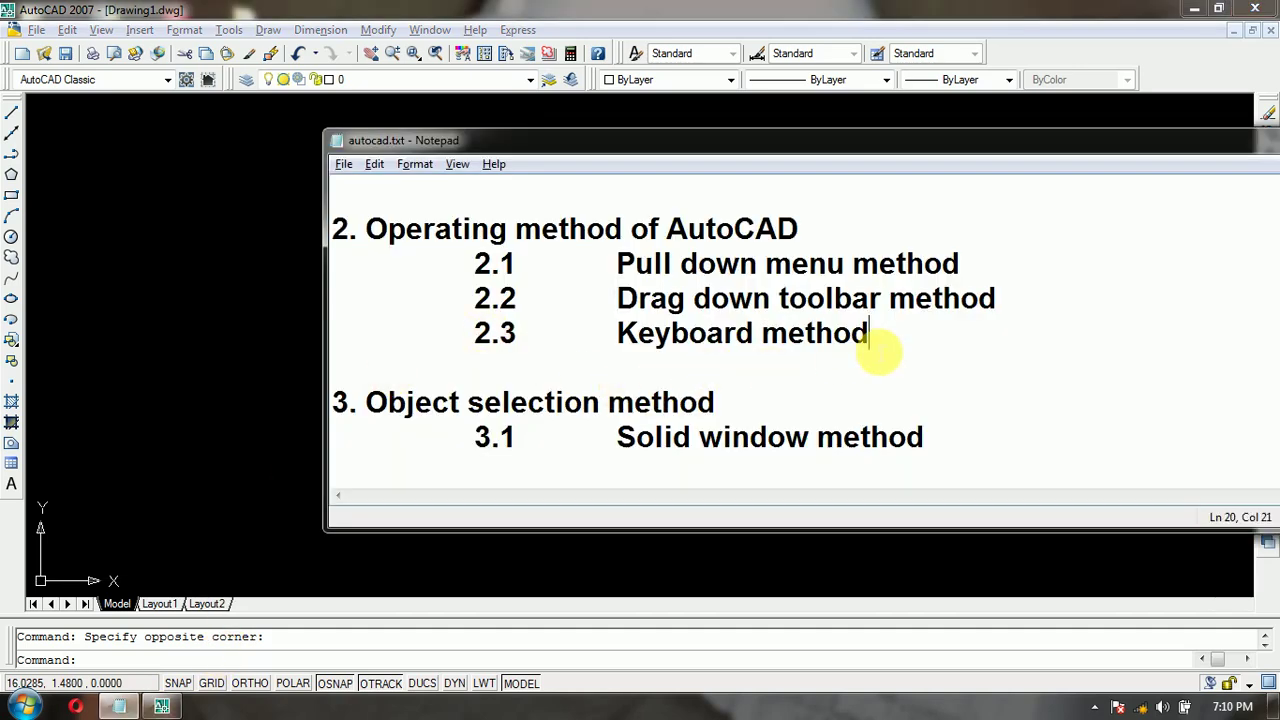
click(168, 457)
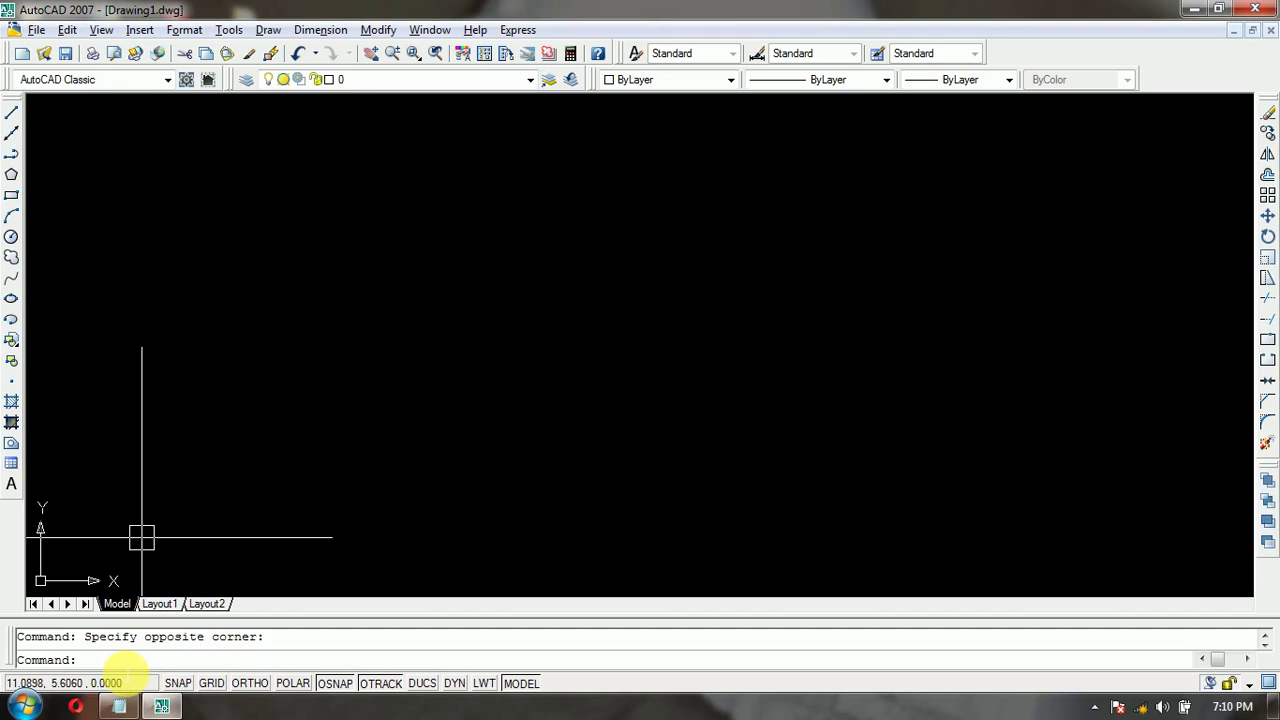
click(607, 659)
text(ffjaohfi9uheraougo9iergerog9)
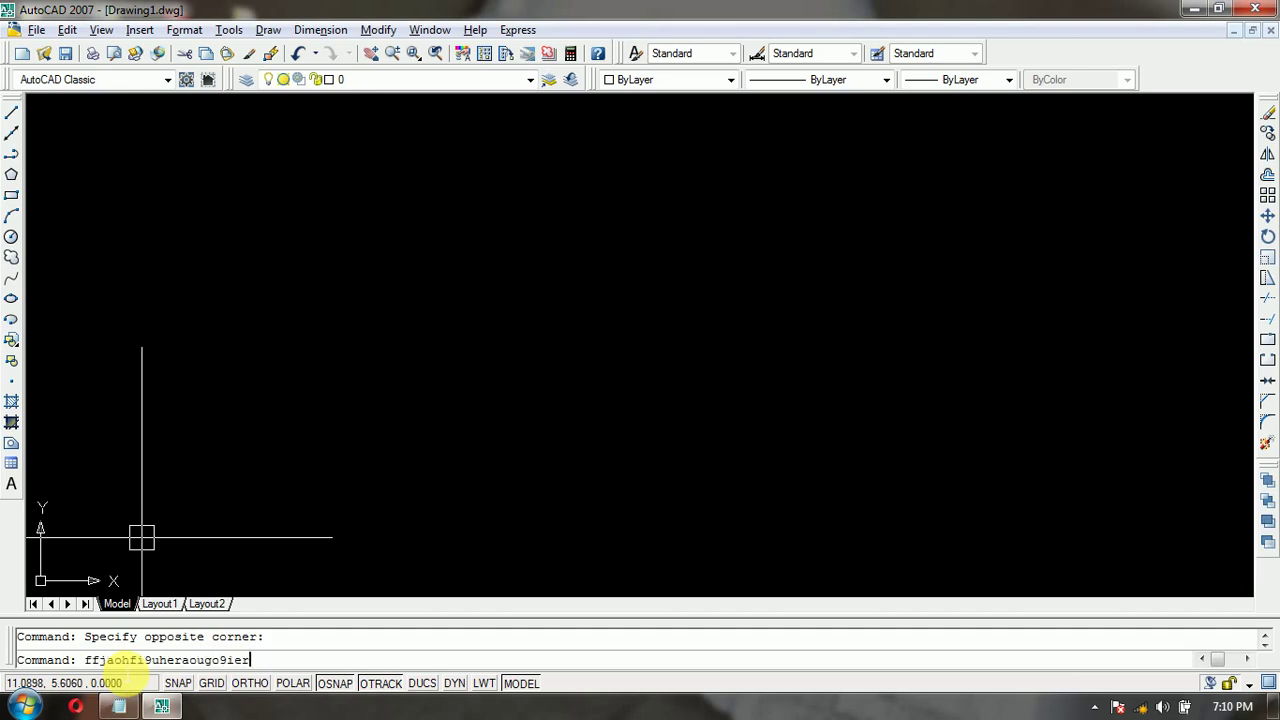
text(jh9oehgjdeoingod)
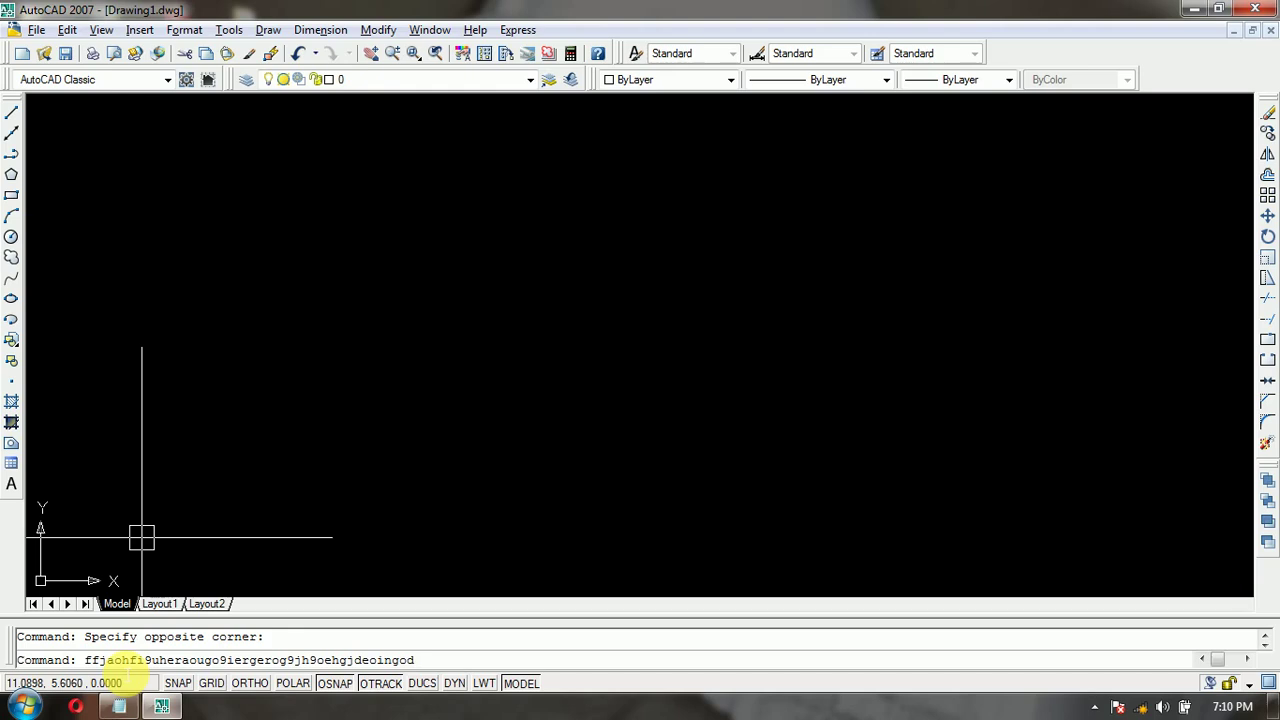
key(ctrl+a)
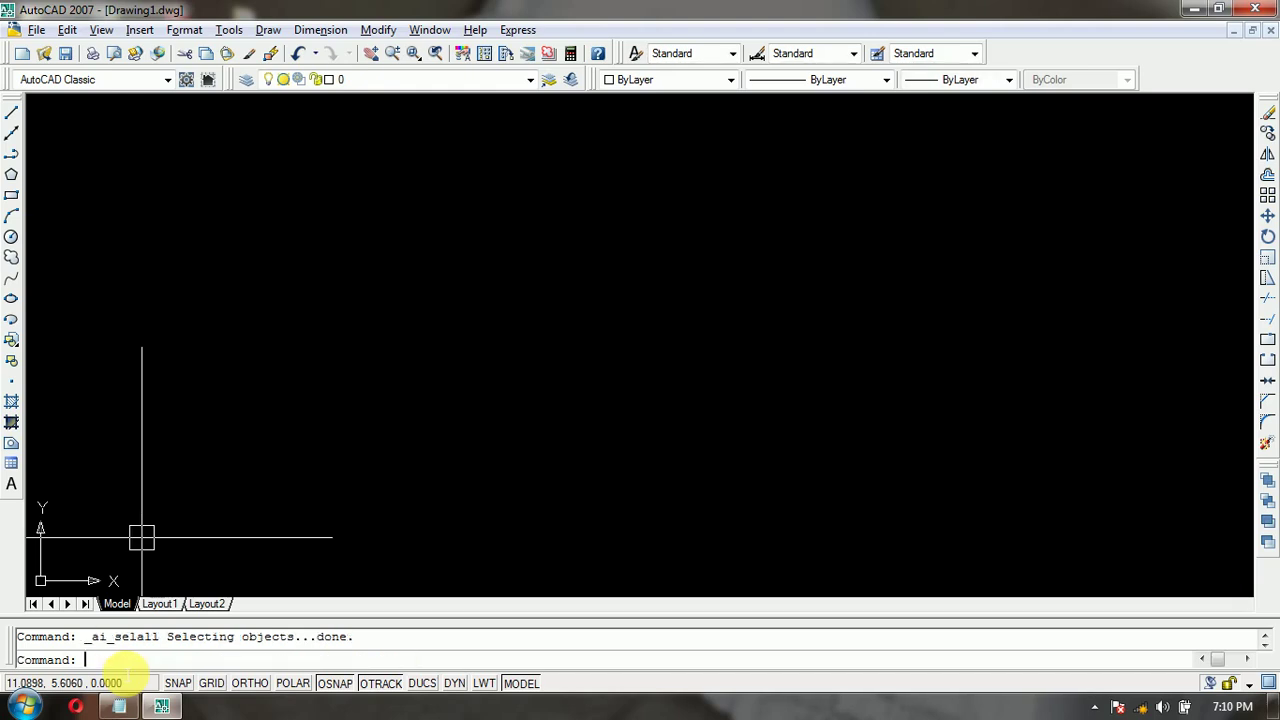
key(Escape)
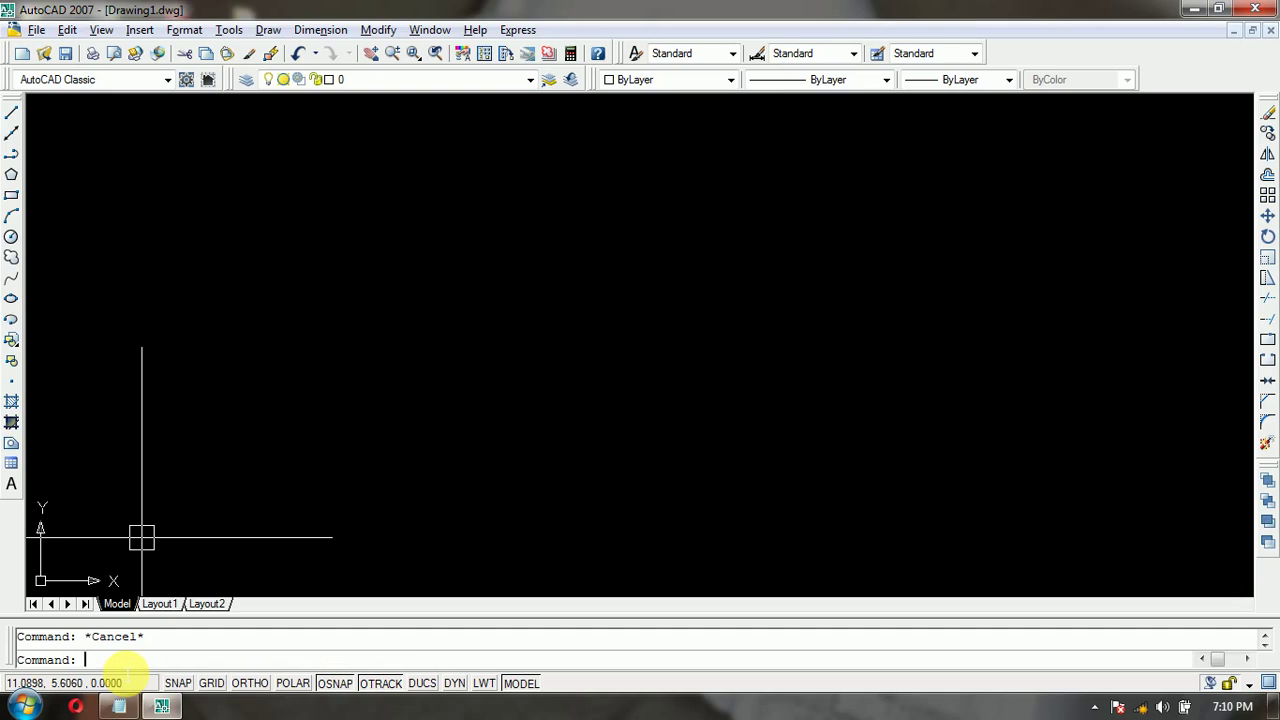
key(alt+Tab)
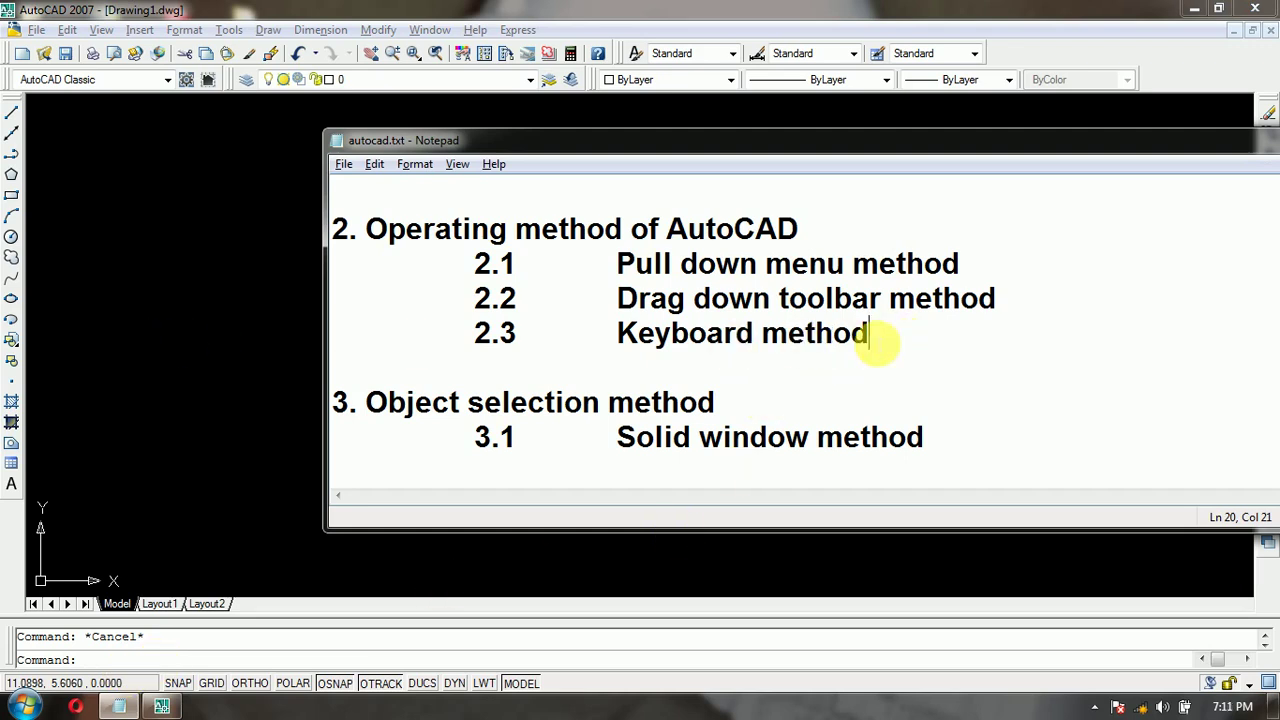
Highlight outline items 2.1–2.3 on operating methods, deselect them, and return to the AutoCAD drawing
drag(872, 335, 490, 262)
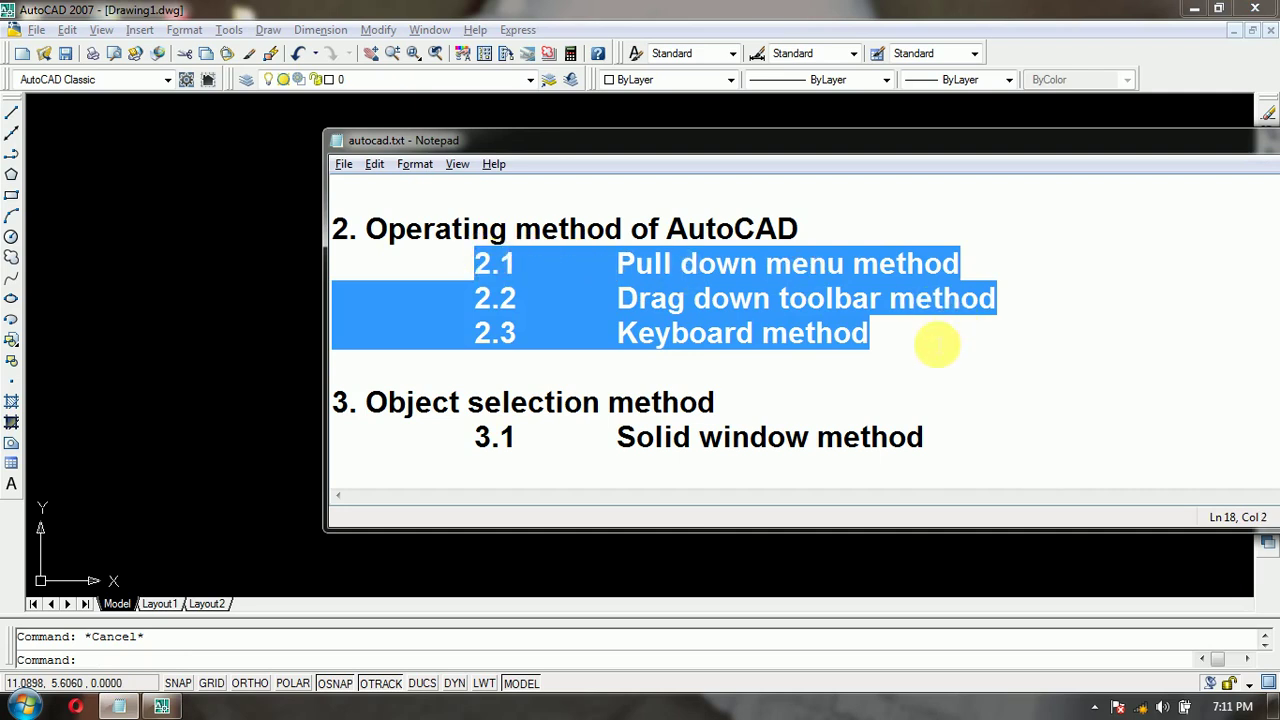
click(935, 345)
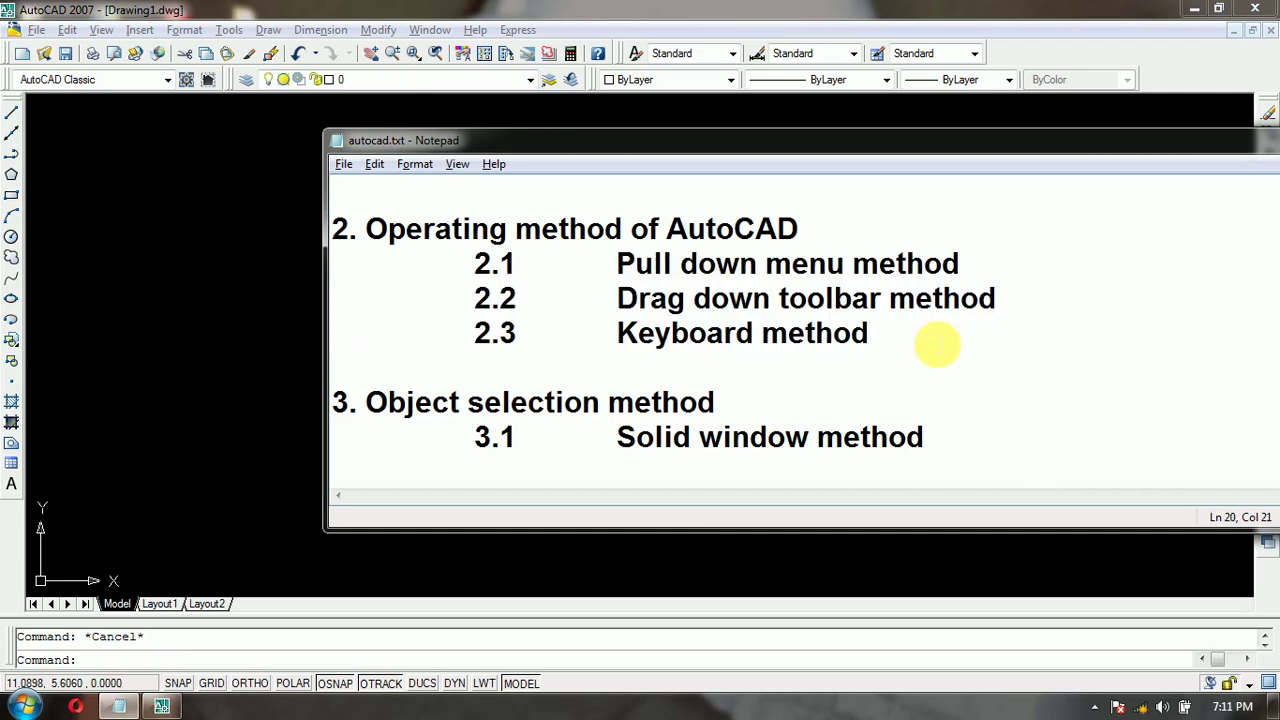
click(180, 322)
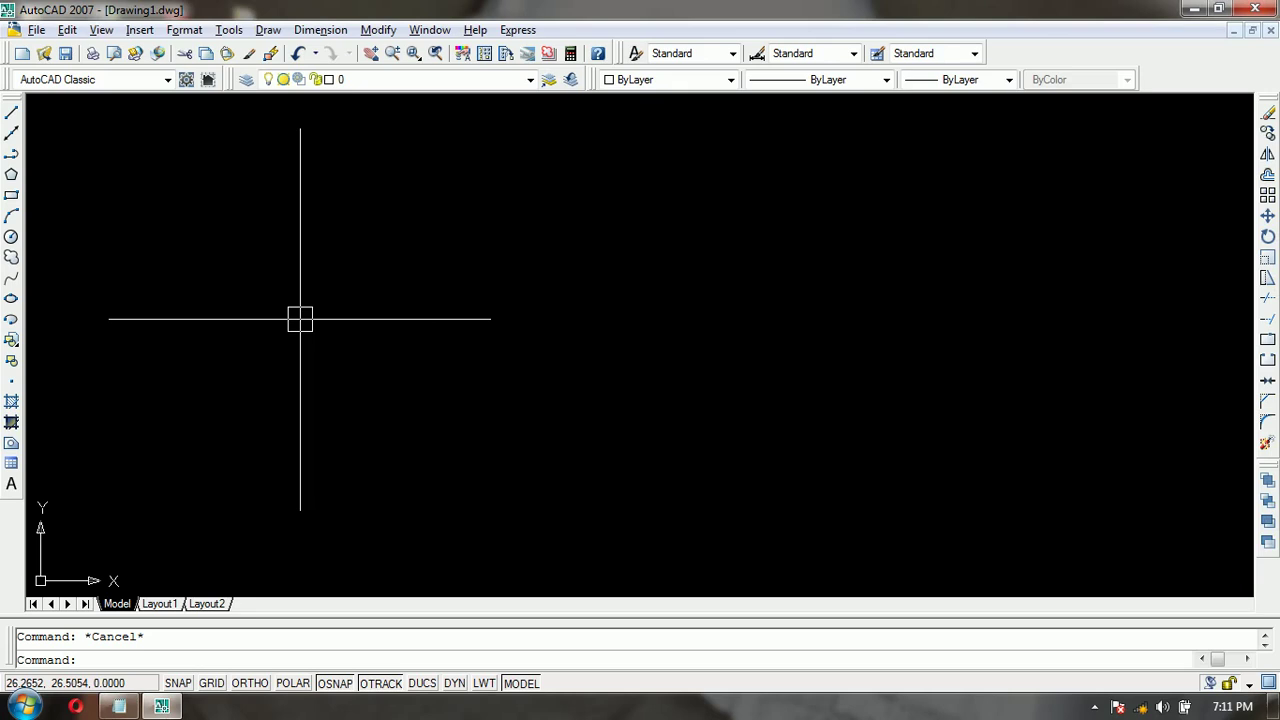
Draw a horizontal line with the L command, then window-select it and delete it
text(l)
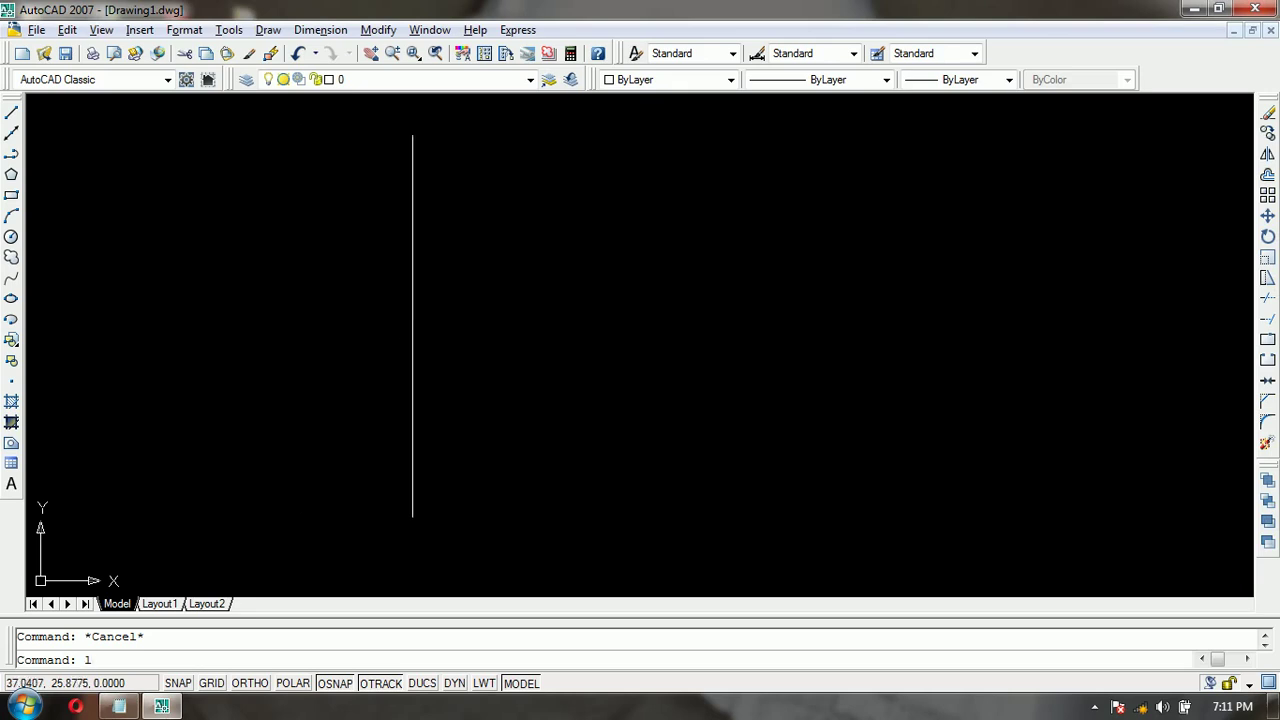
key(Return)
click(367, 365)
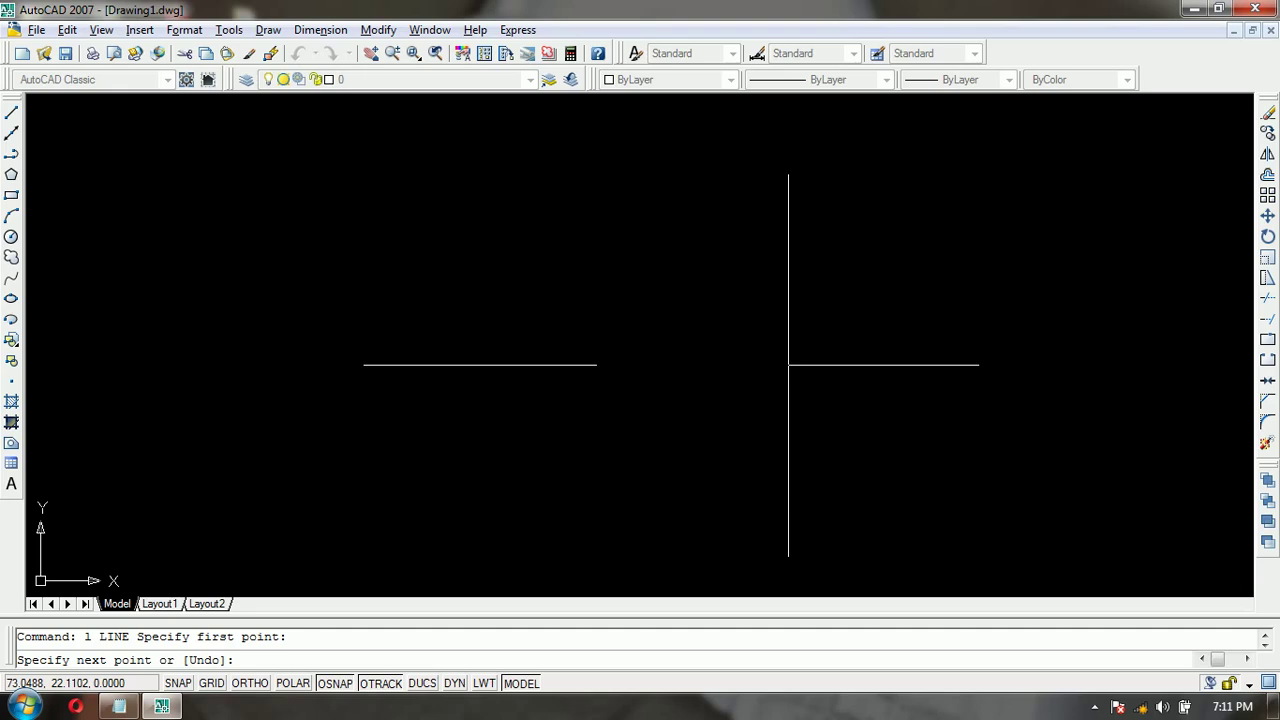
click(789, 365)
key(Escape)
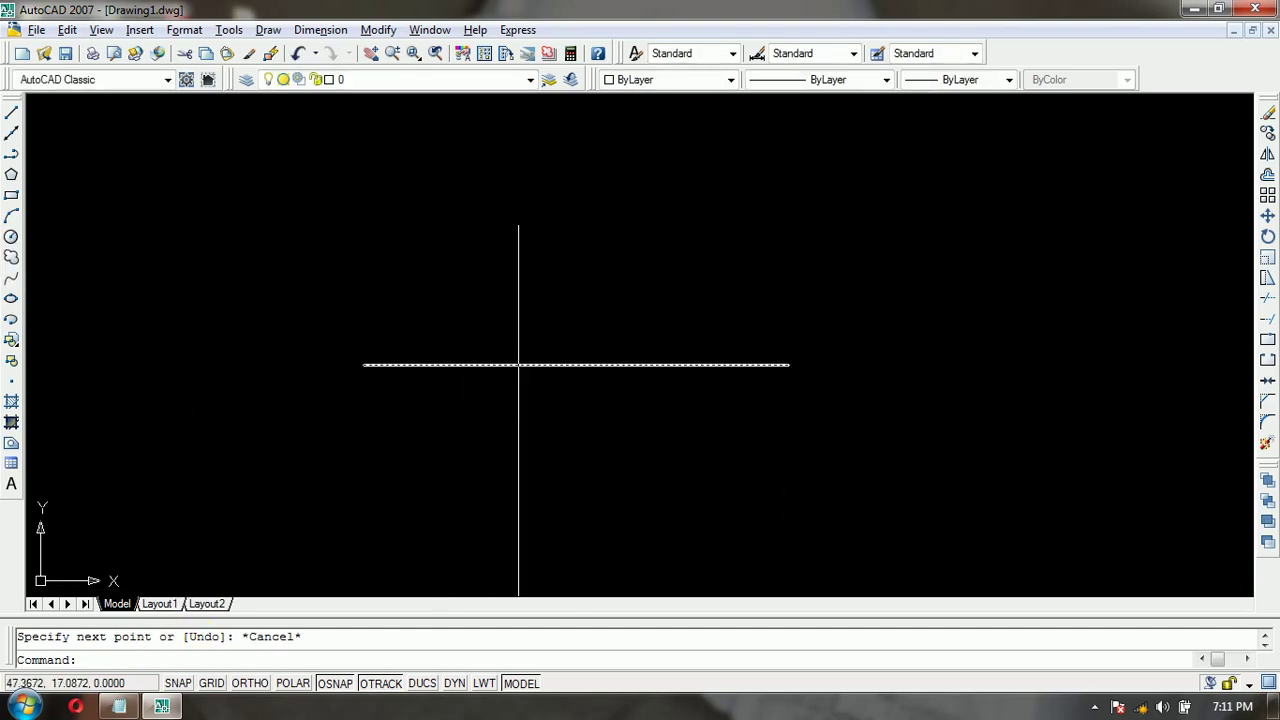
click(522, 418)
click(446, 309)
key(Delete)
text(line)
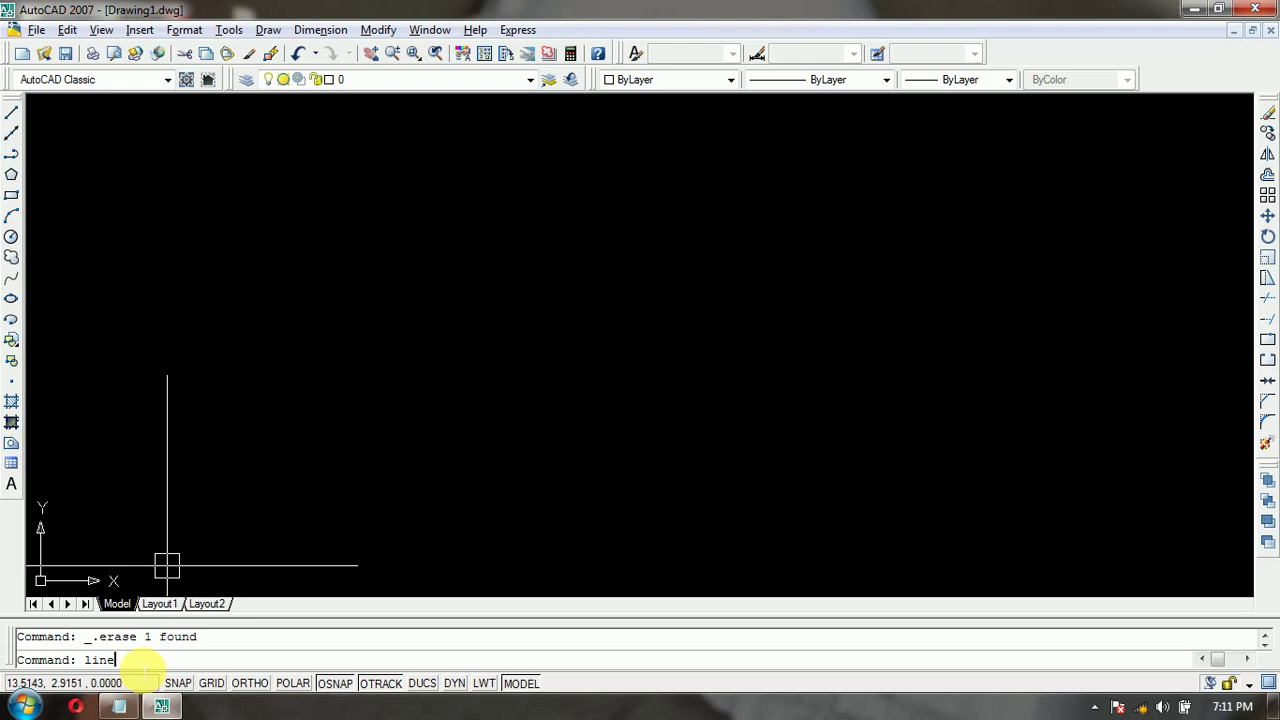
Draw two horizontal lines, one by repeating Line and one with the Line toolbar tool
key(Return)
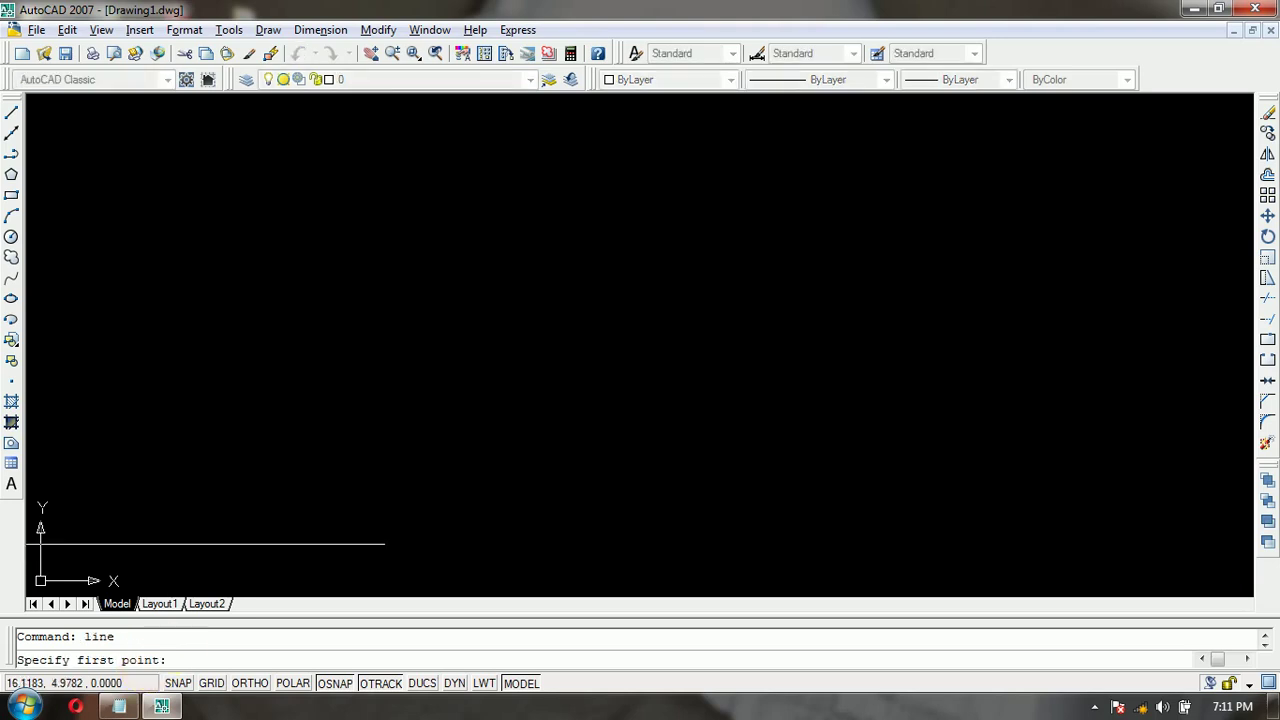
click(207, 471)
click(649, 471)
key(Return)
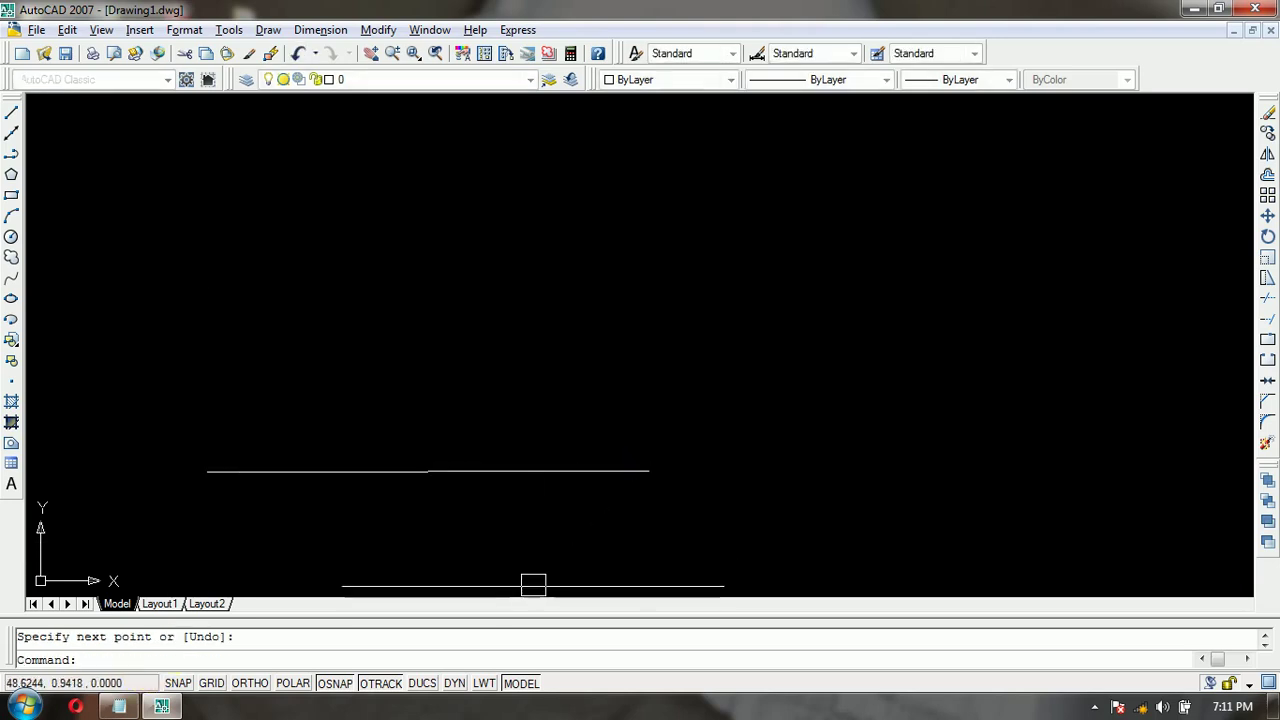
click(12, 120)
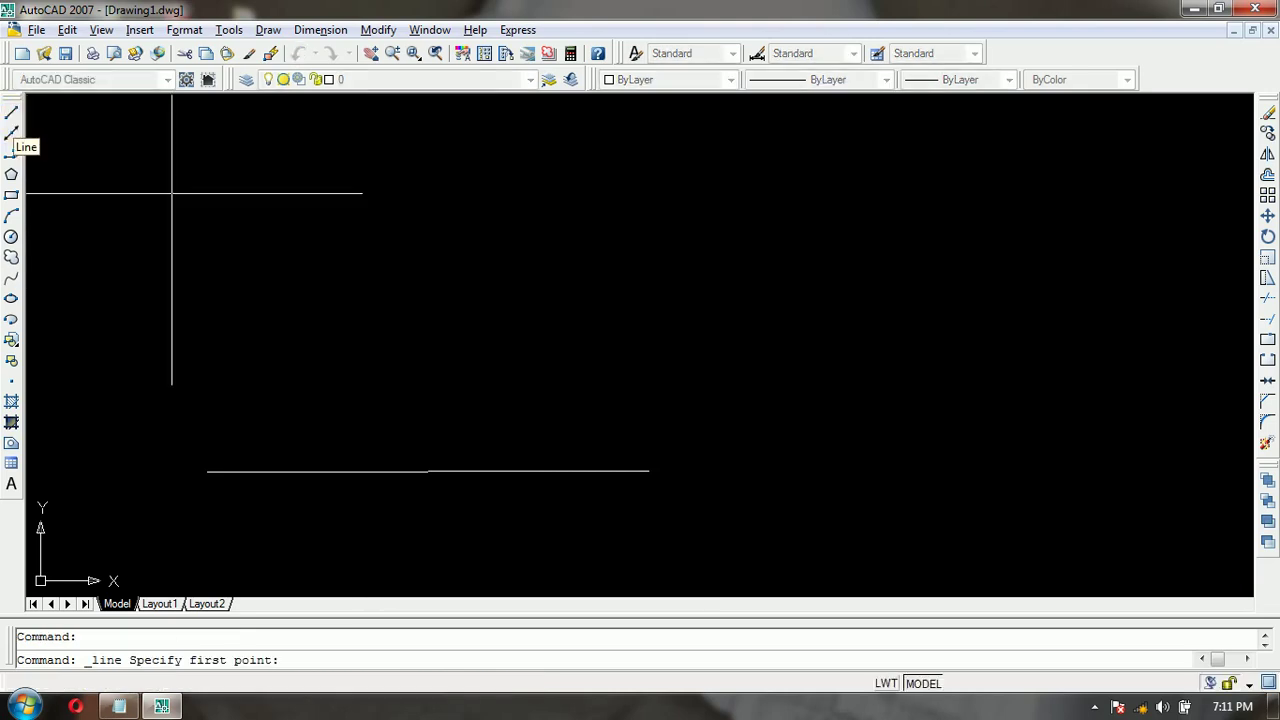
click(252, 357)
click(712, 356)
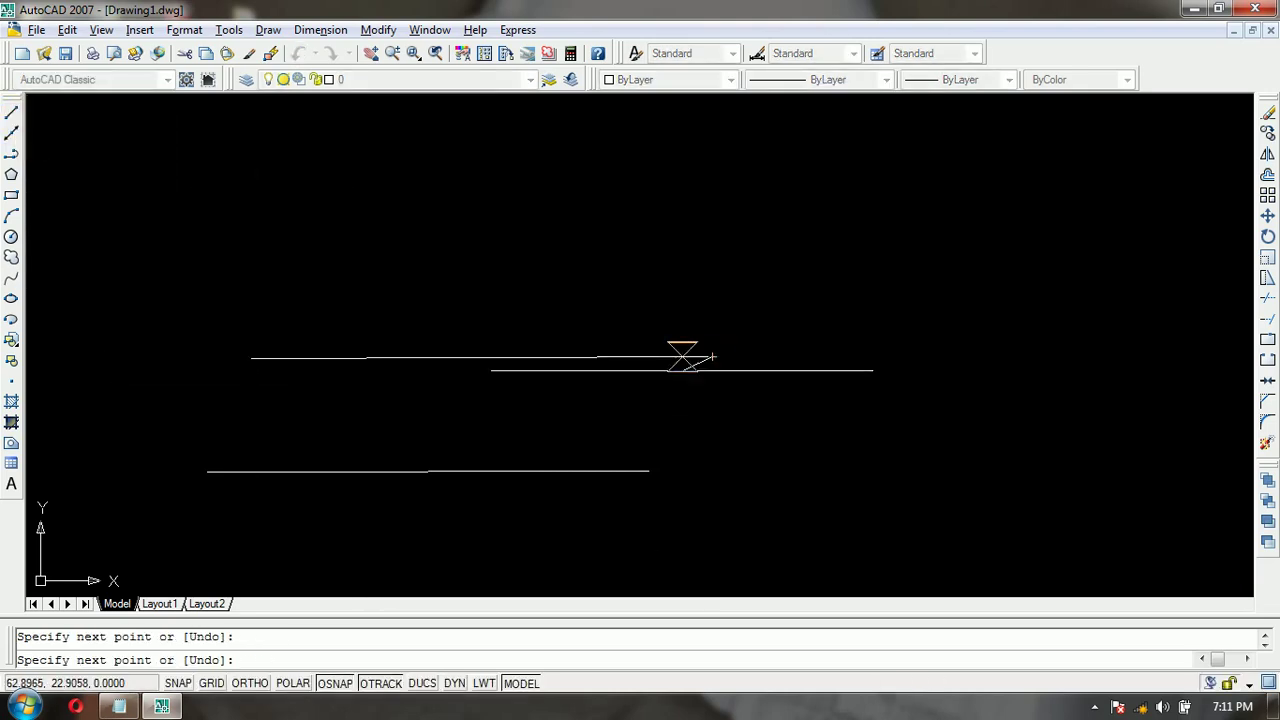
key(Return)
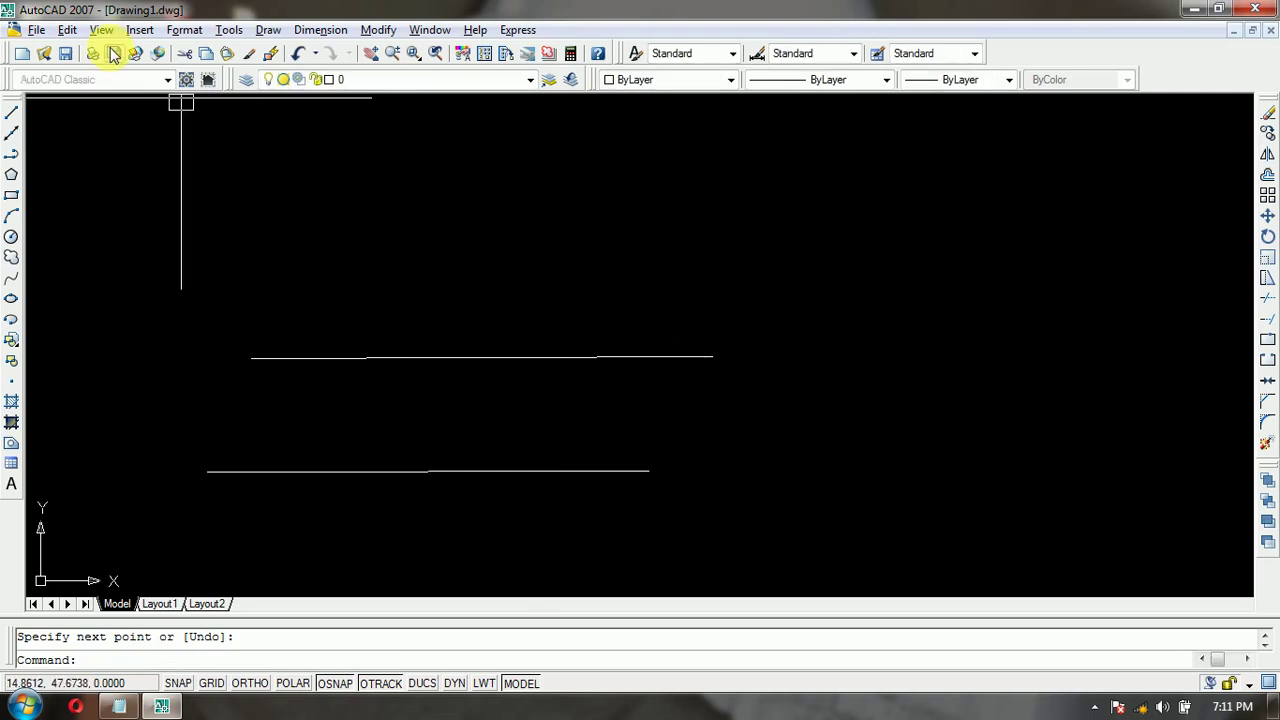
Draw a third line via Draw > Line, then crossing-select all three lines and delete them
click(268, 30)
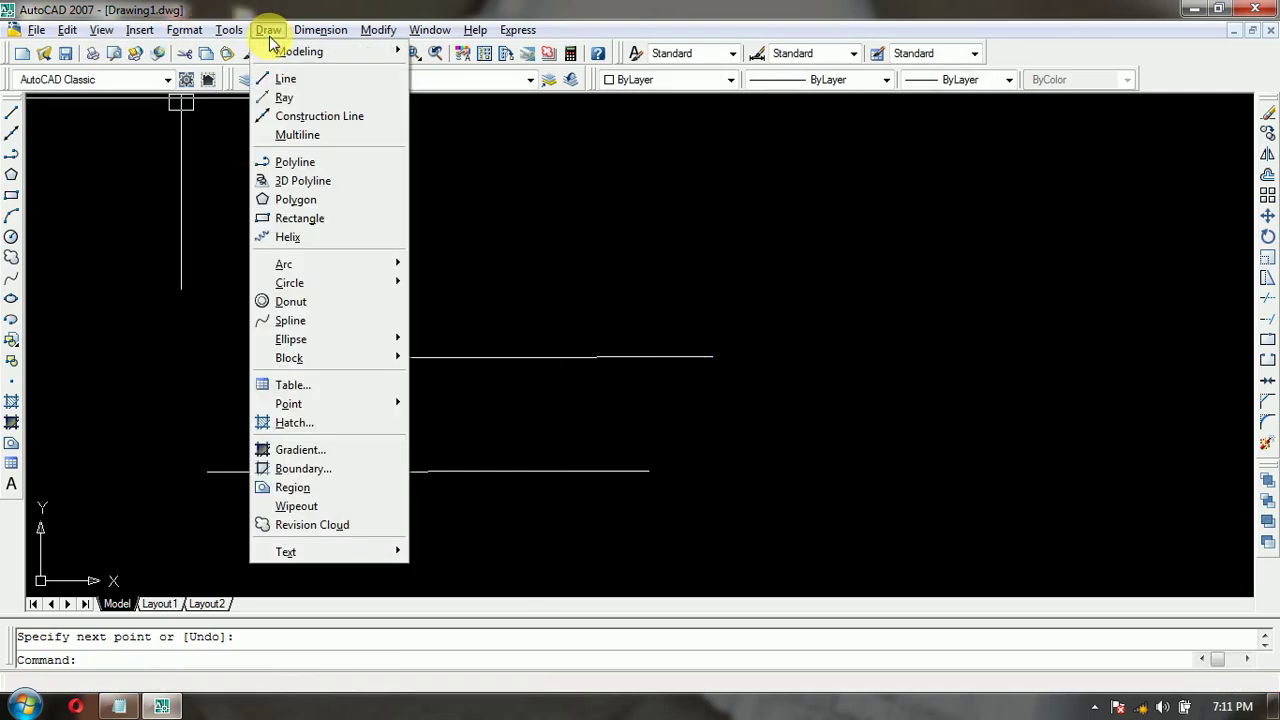
click(300, 77)
click(349, 264)
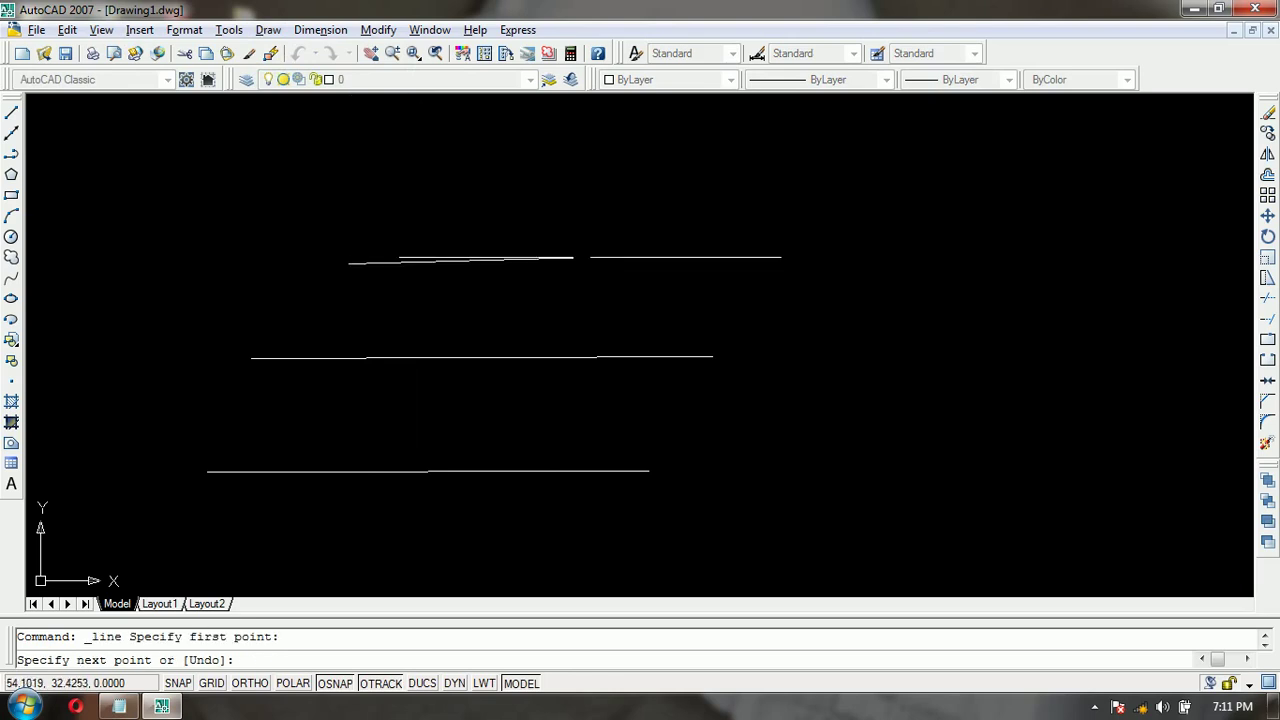
click(732, 260)
key(Escape)
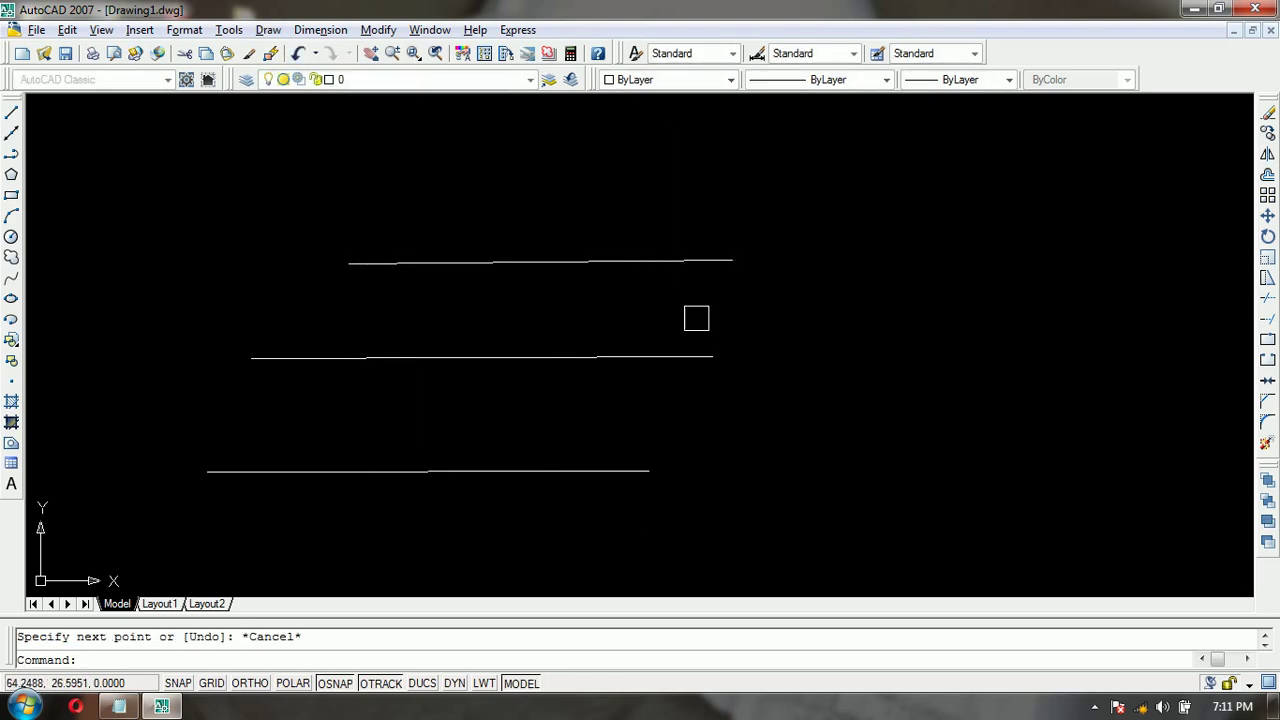
click(744, 532)
click(261, 172)
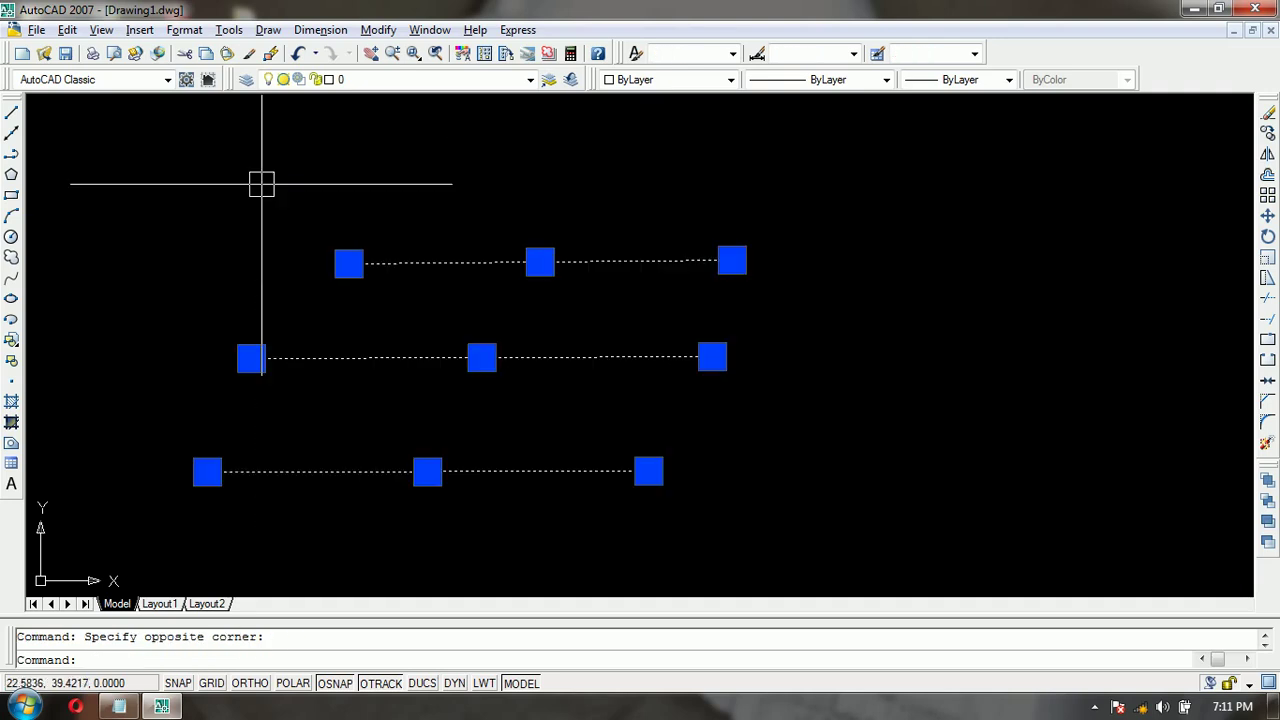
key(Delete)
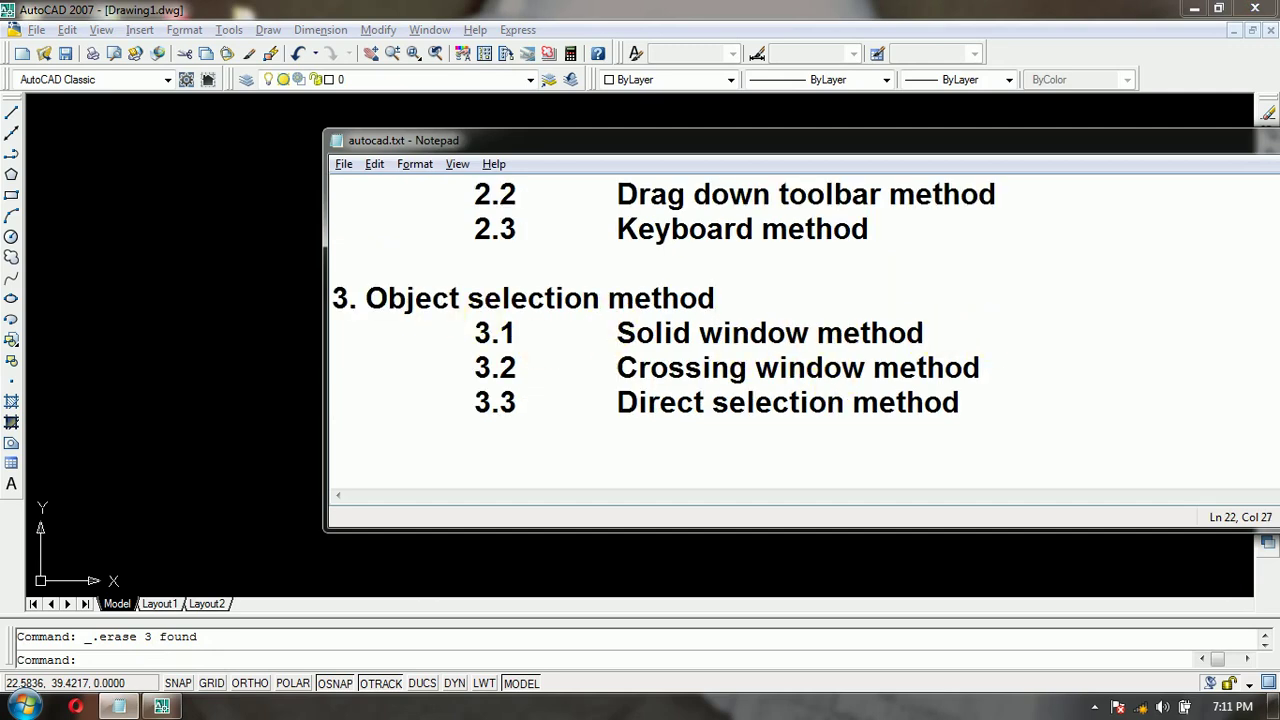
Begin a line profile with its long bottom edge, right vertical edge and top edge
click(110, 266)
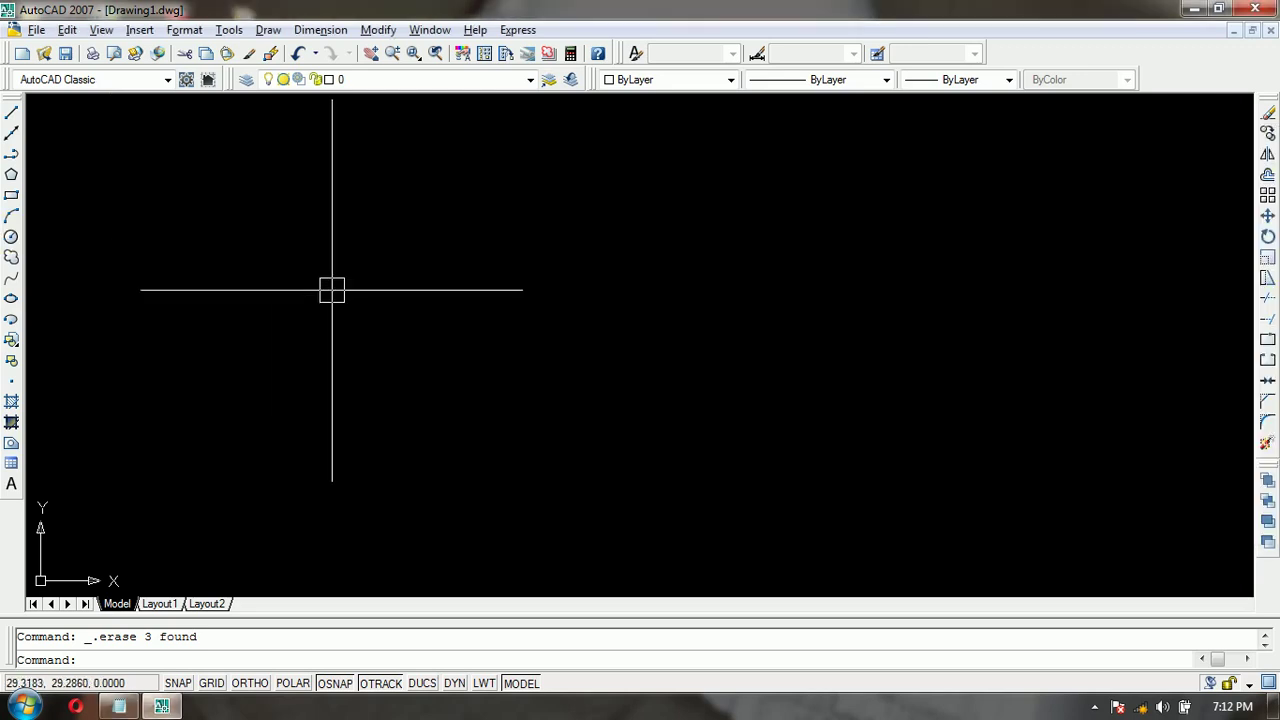
text(l)
key(Return)
click(230, 386)
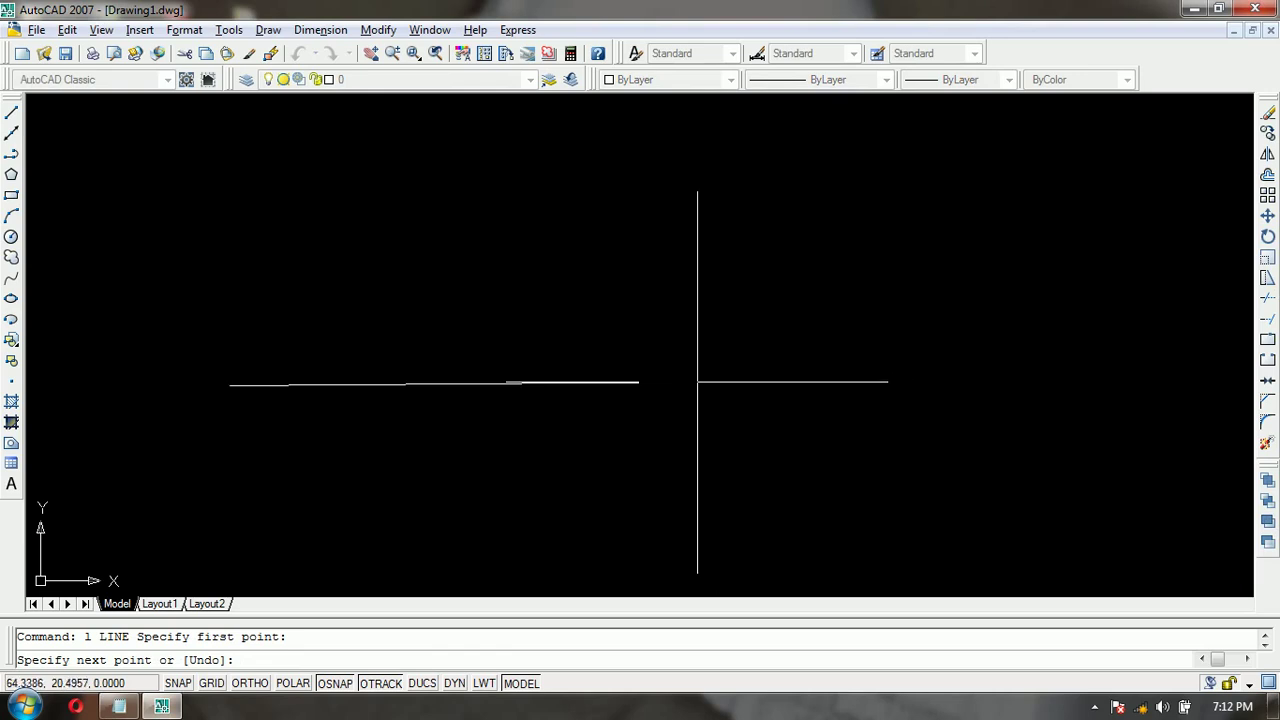
click(697, 384)
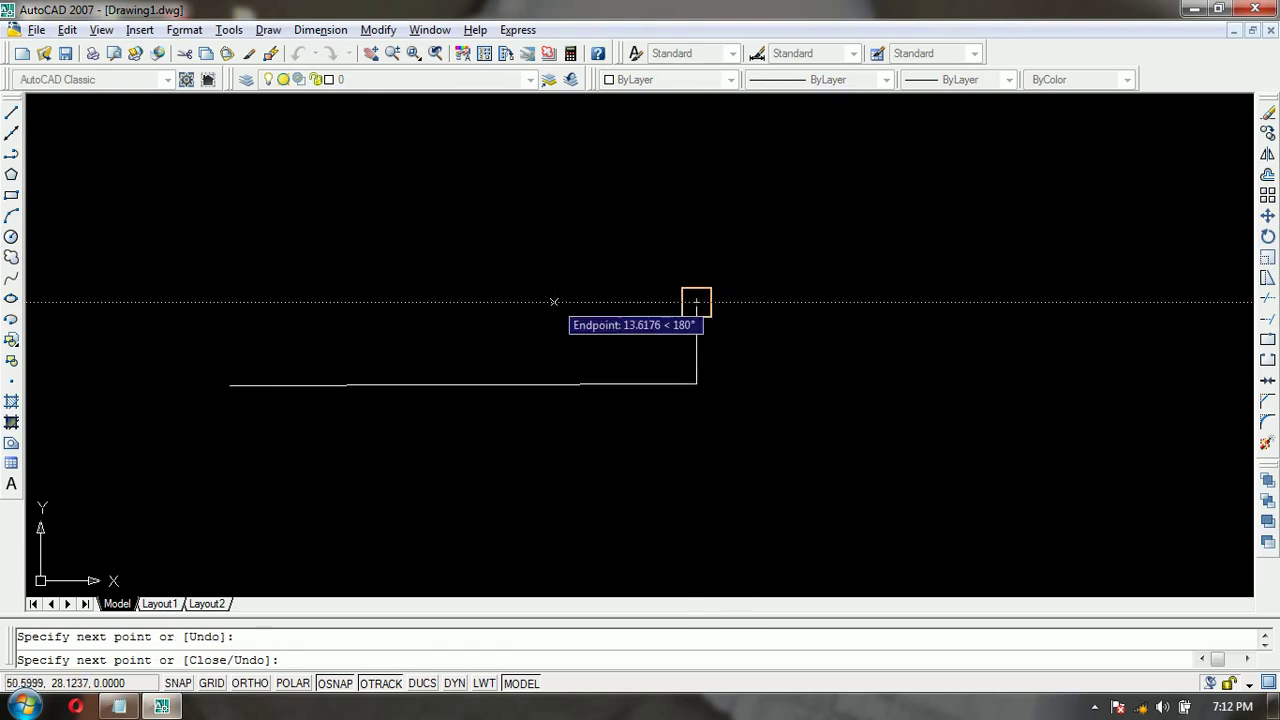
click(697, 301)
click(554, 301)
Close the profile with a drop, slope, peak and pointed tip, then highlight 'Solid window method'
click(553, 347)
click(450, 288)
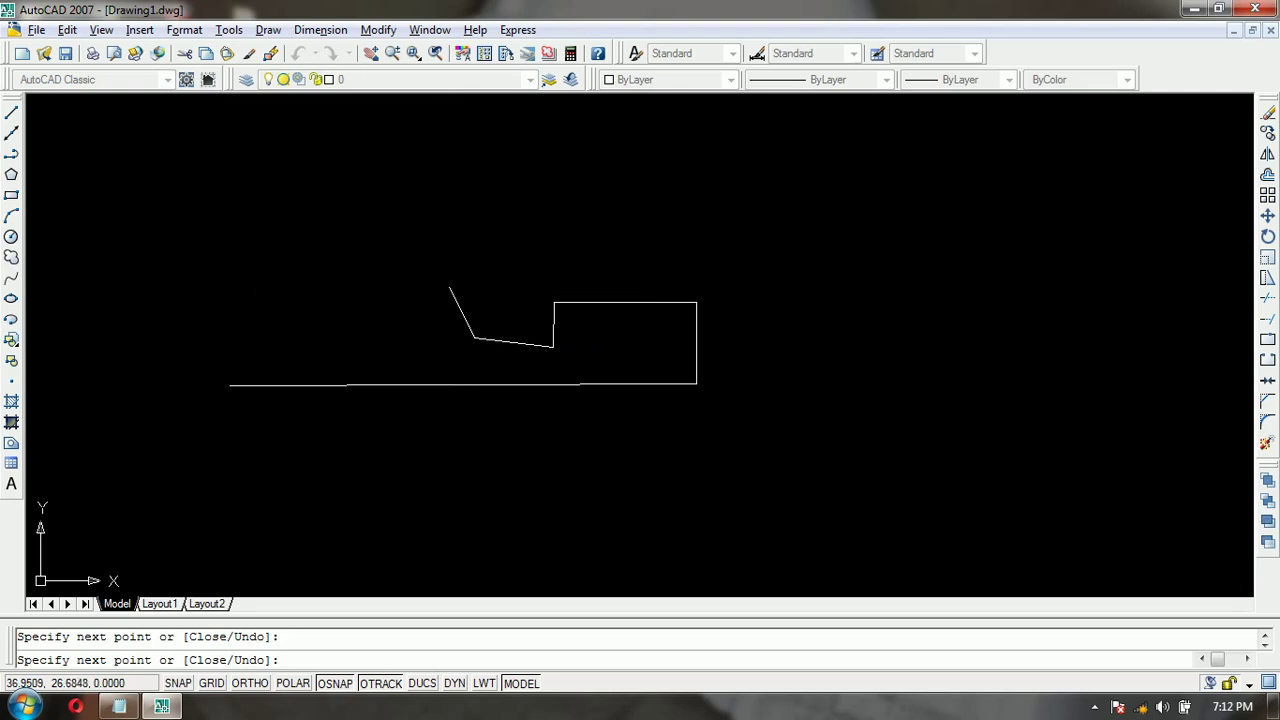
click(412, 318)
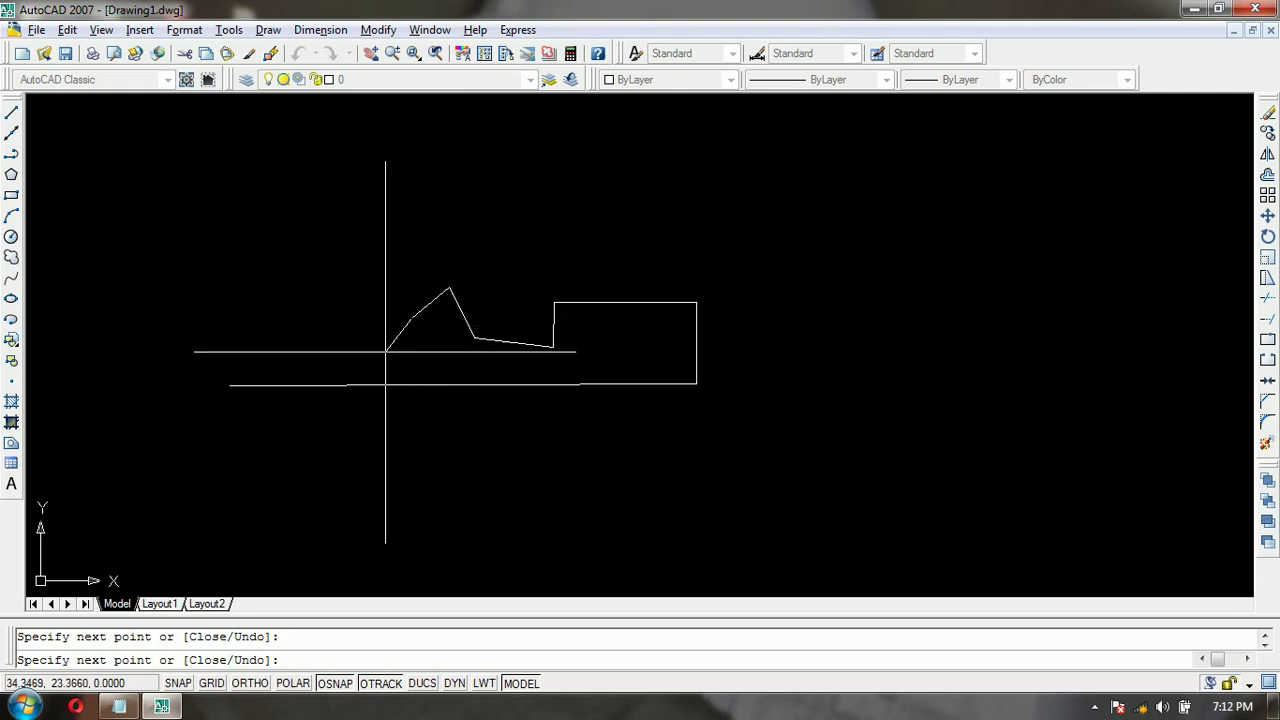
click(213, 377)
click(230, 385)
key(Escape)
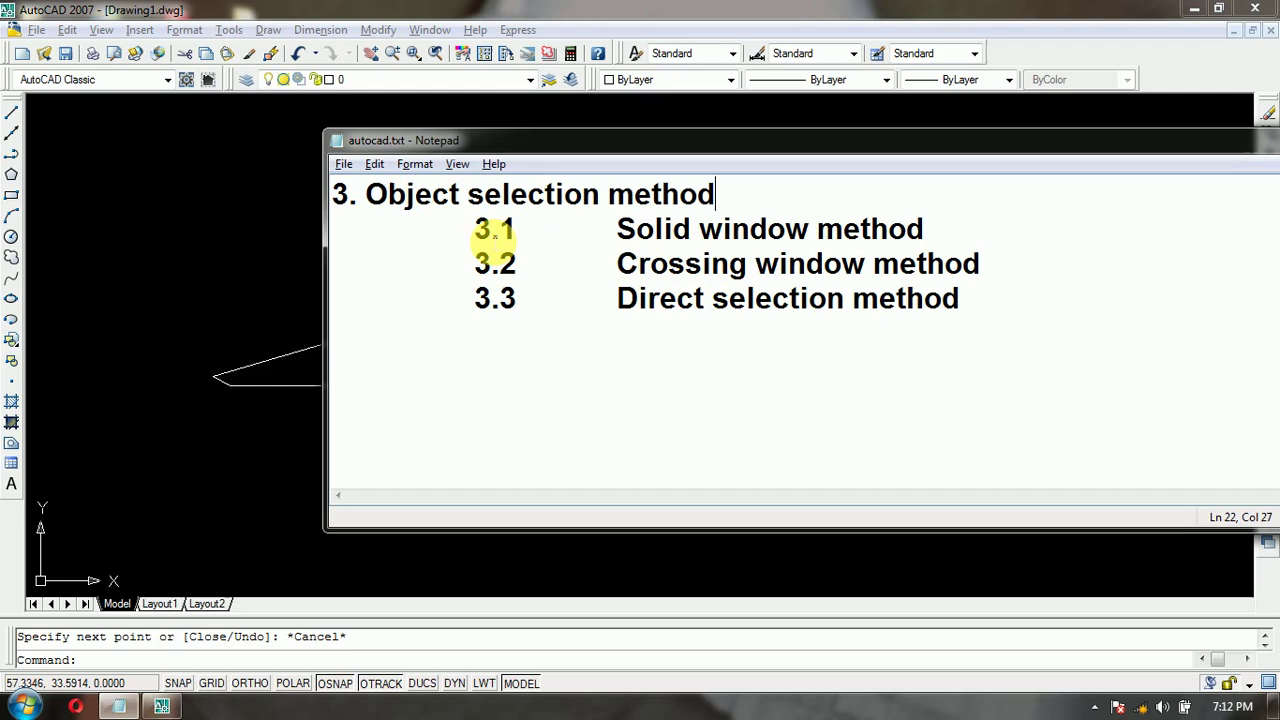
drag(930, 232, 571, 251)
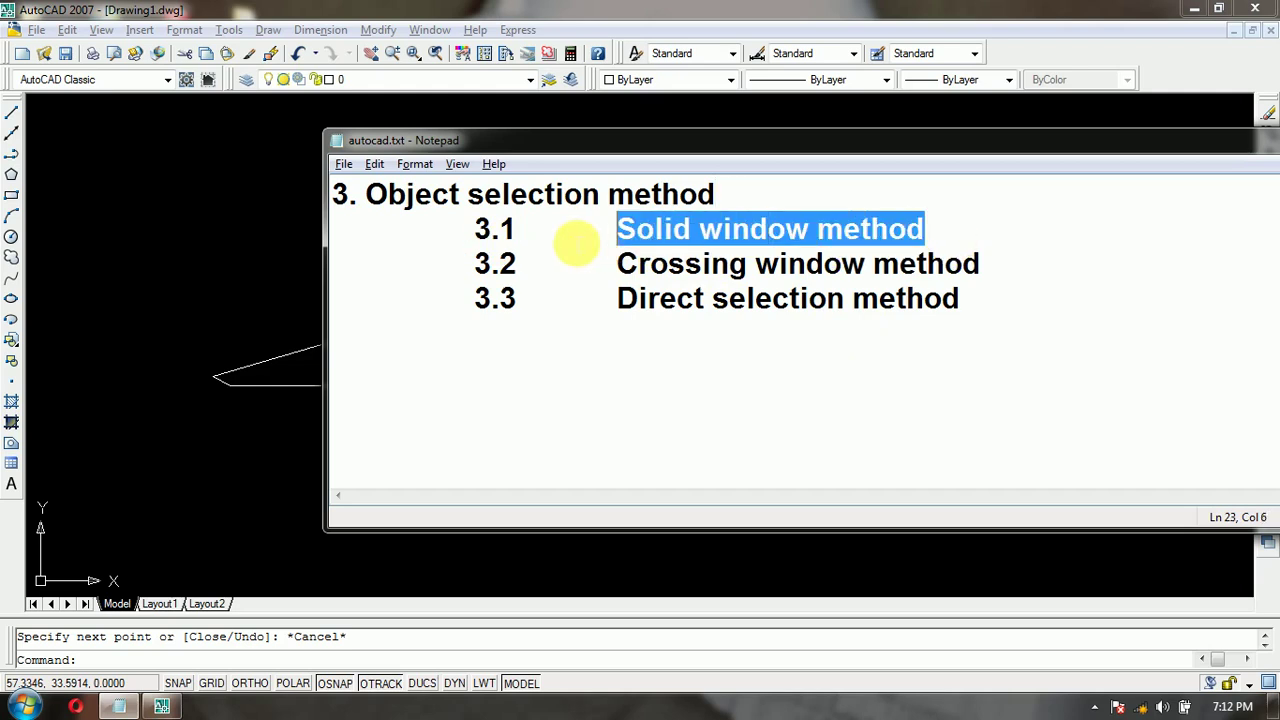
click(966, 226)
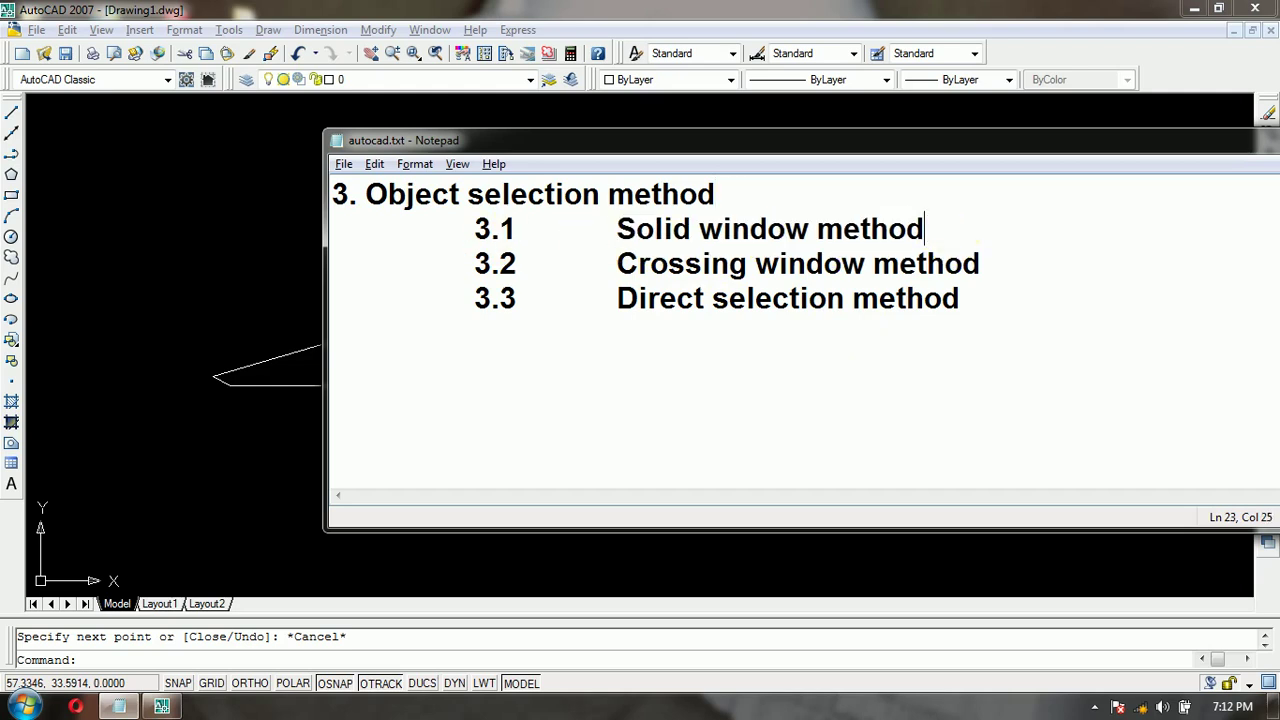
Window-select the whole profile outline from top-left to bottom-right, then return to the Notepad notes
click(83, 201)
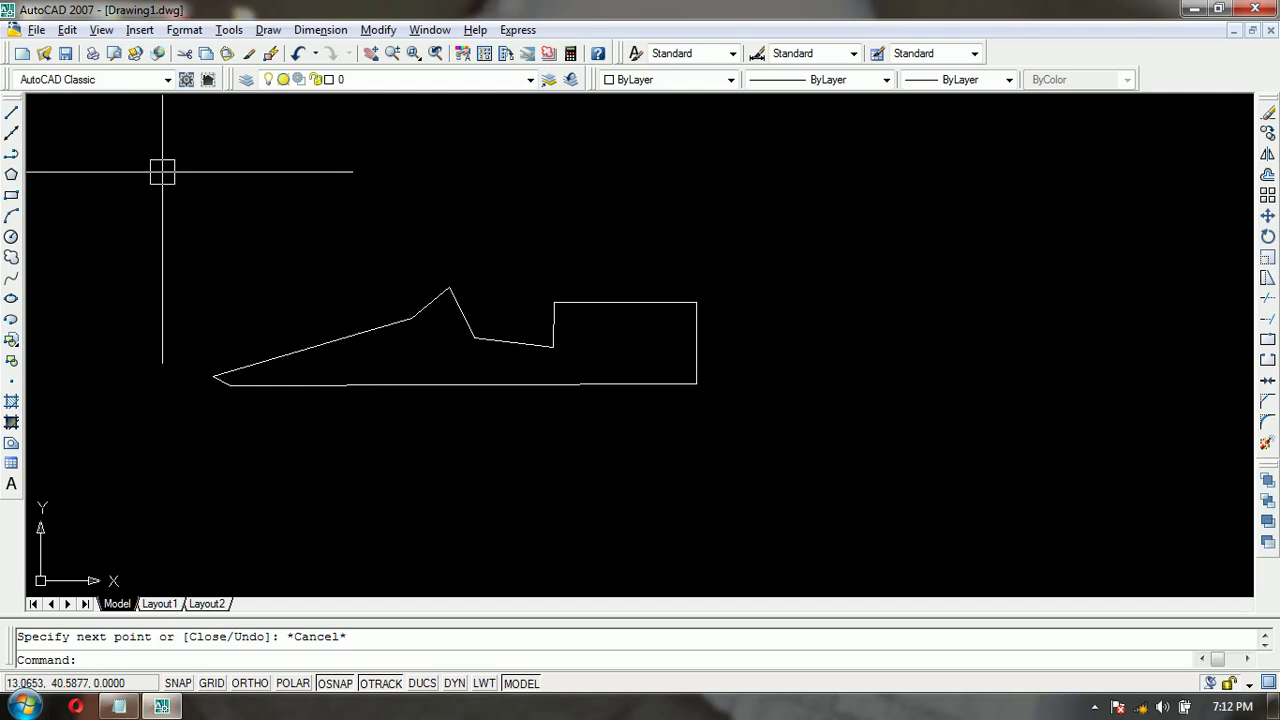
click(157, 166)
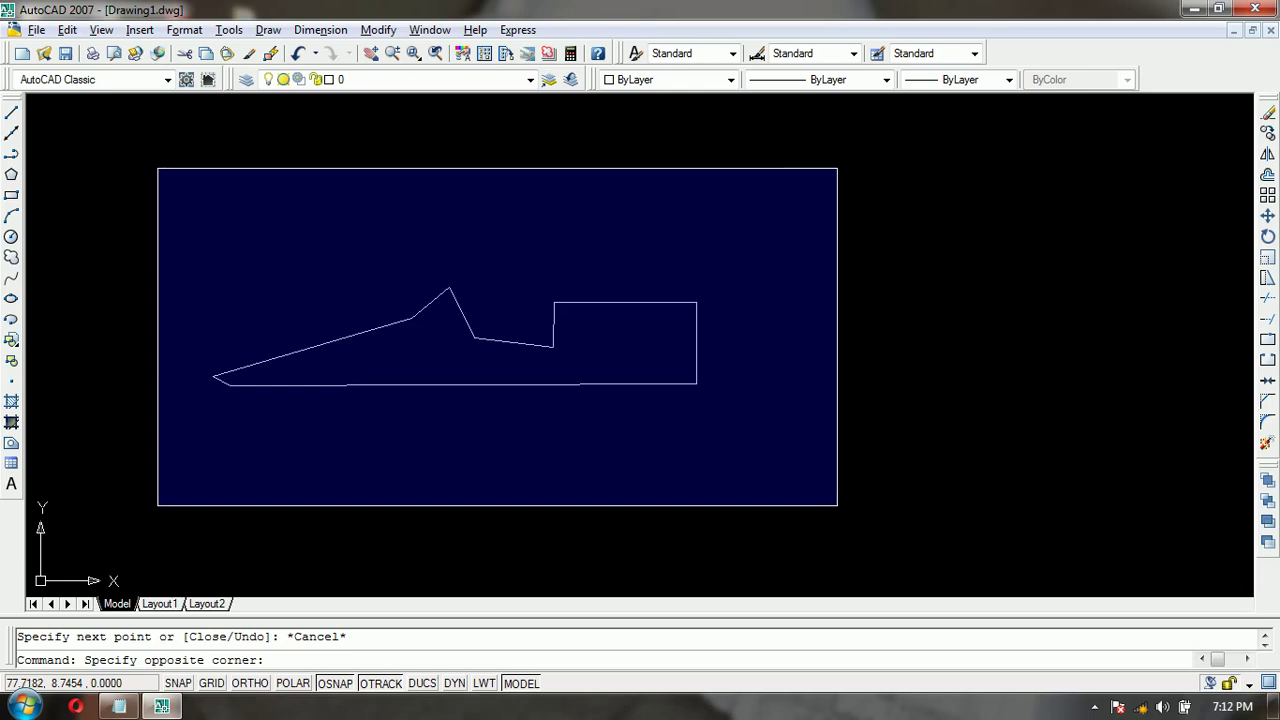
click(837, 505)
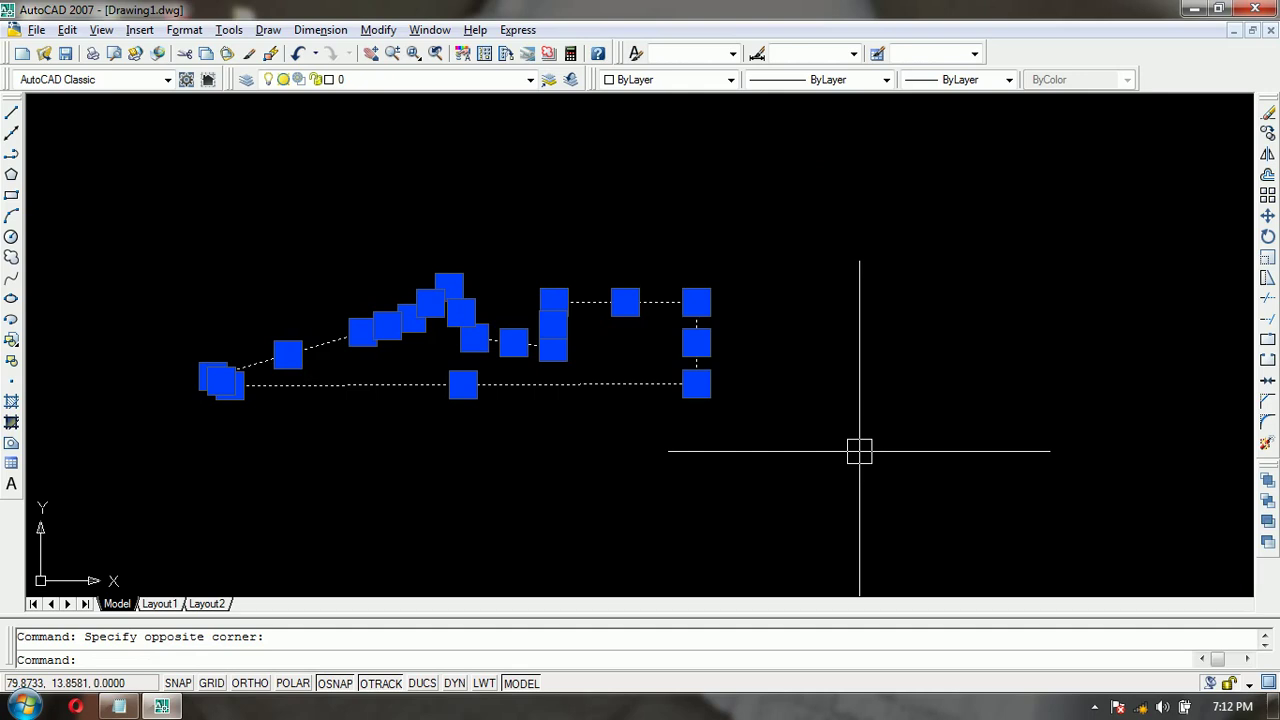
key(alt+Tab)
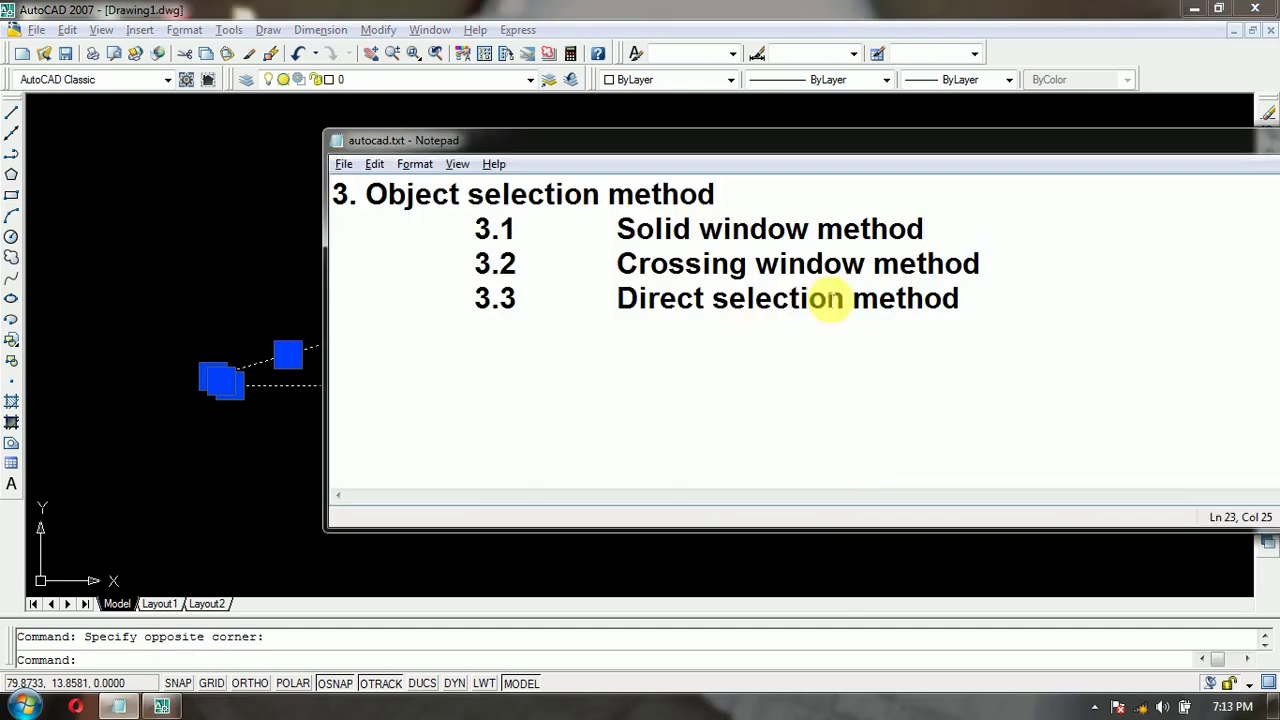
Highlight the Solid window note, window-select the profile outline twice, then clear the selection
drag(989, 230, 586, 229)
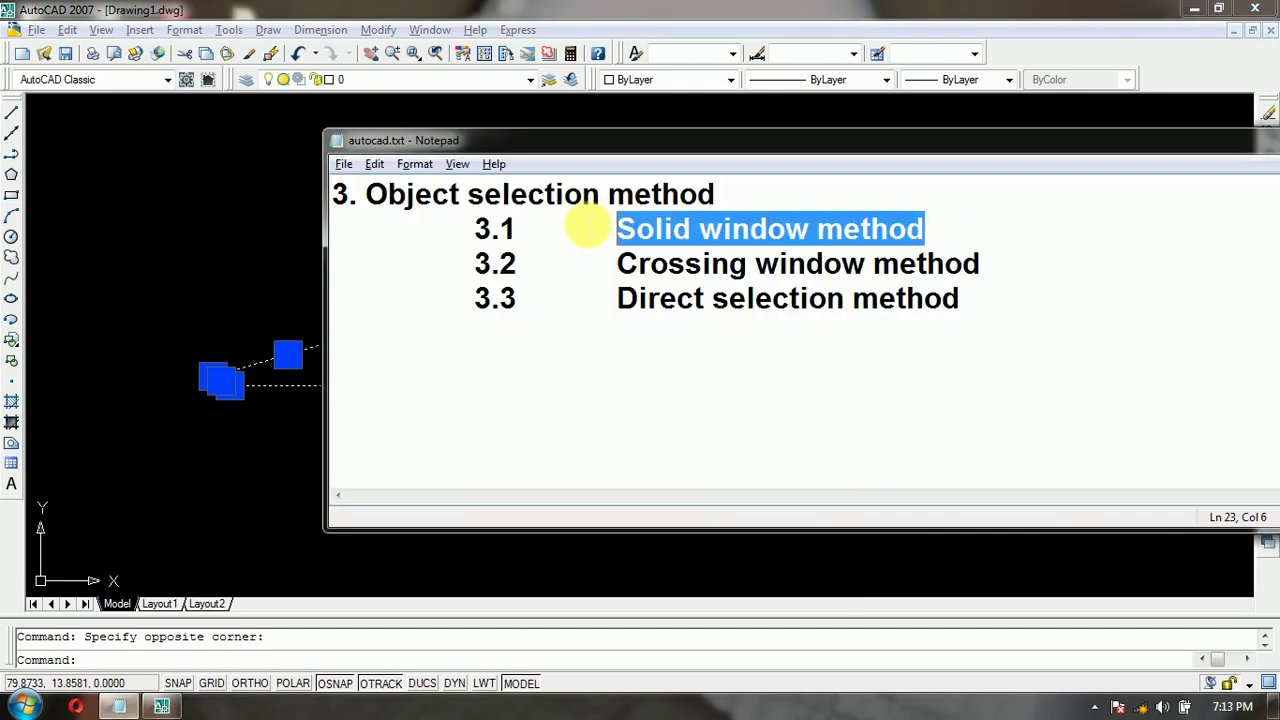
click(152, 230)
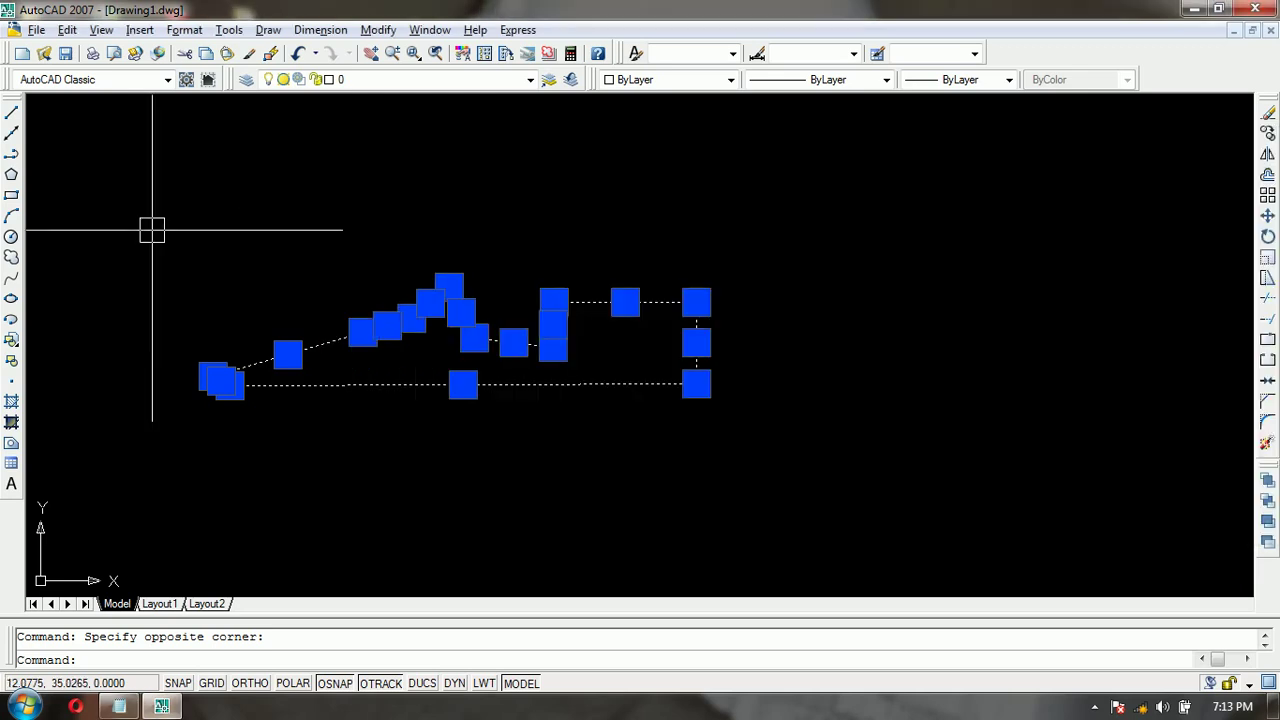
click(122, 155)
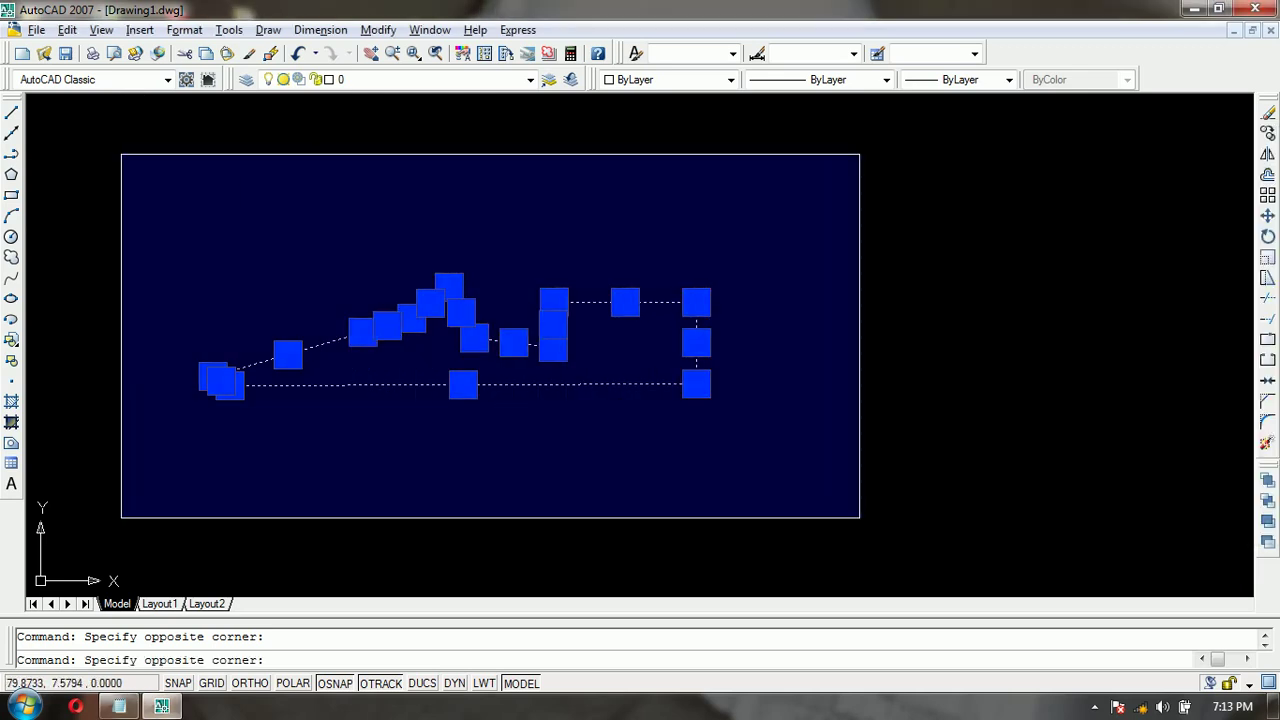
click(859, 517)
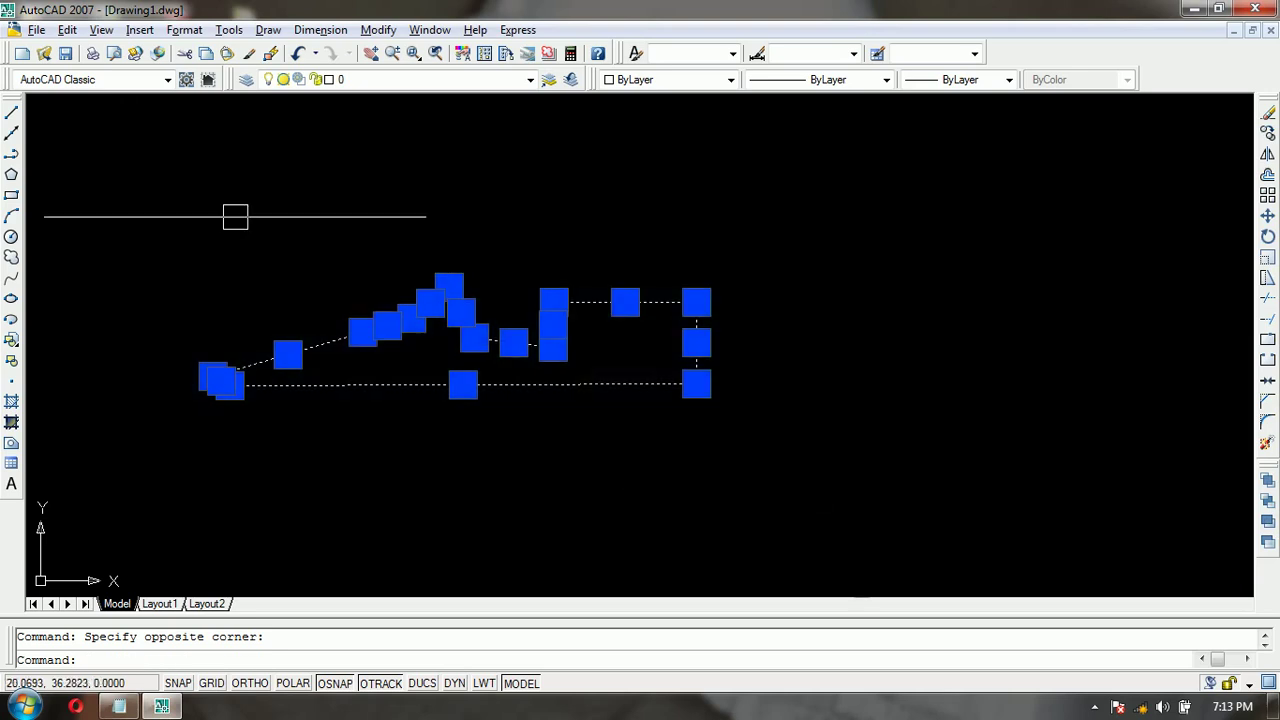
click(120, 134)
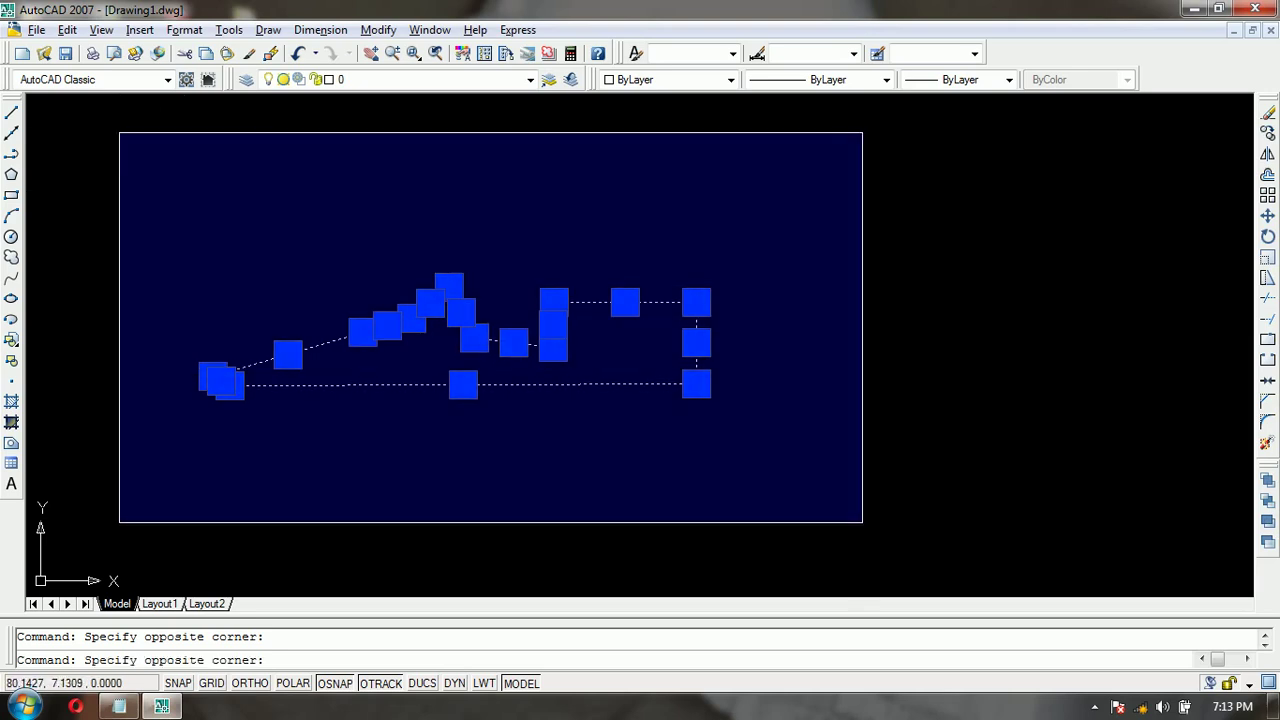
click(862, 522)
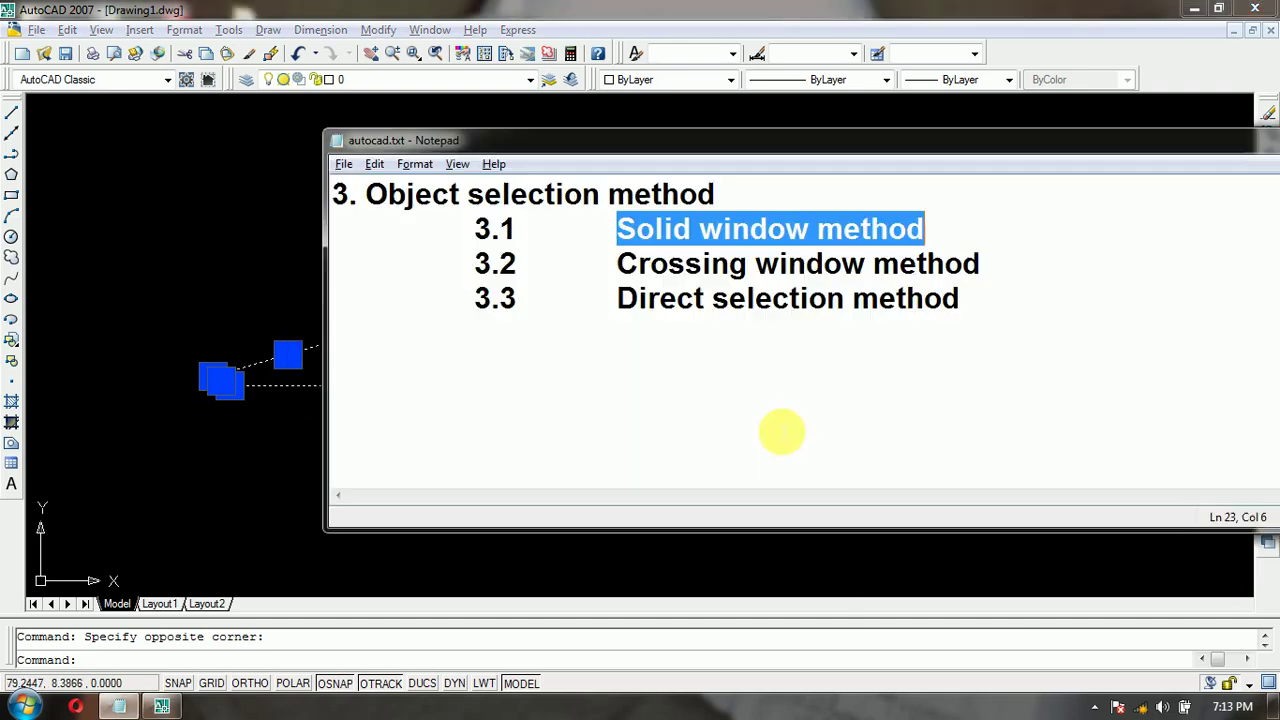
click(230, 230)
key(Escape)
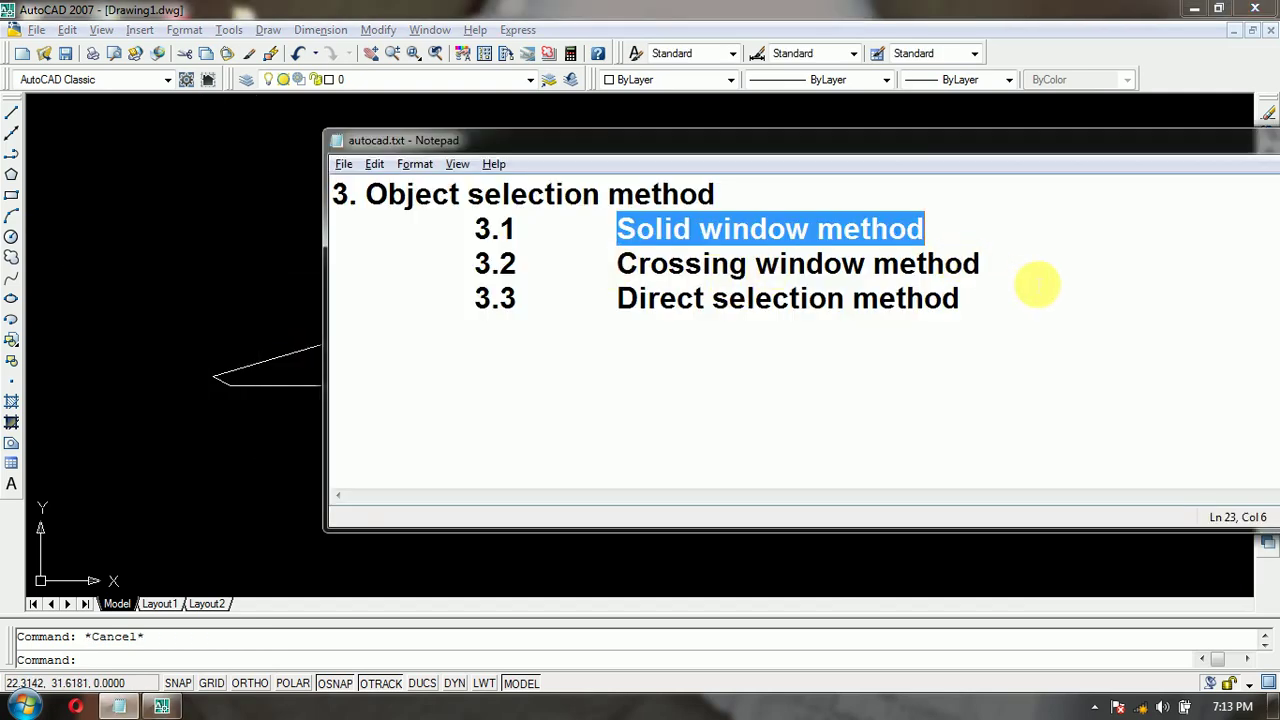
Highlight the Crossing window note and crossing-select the whole outline twice from lower right
drag(985, 265, 615, 265)
click(258, 260)
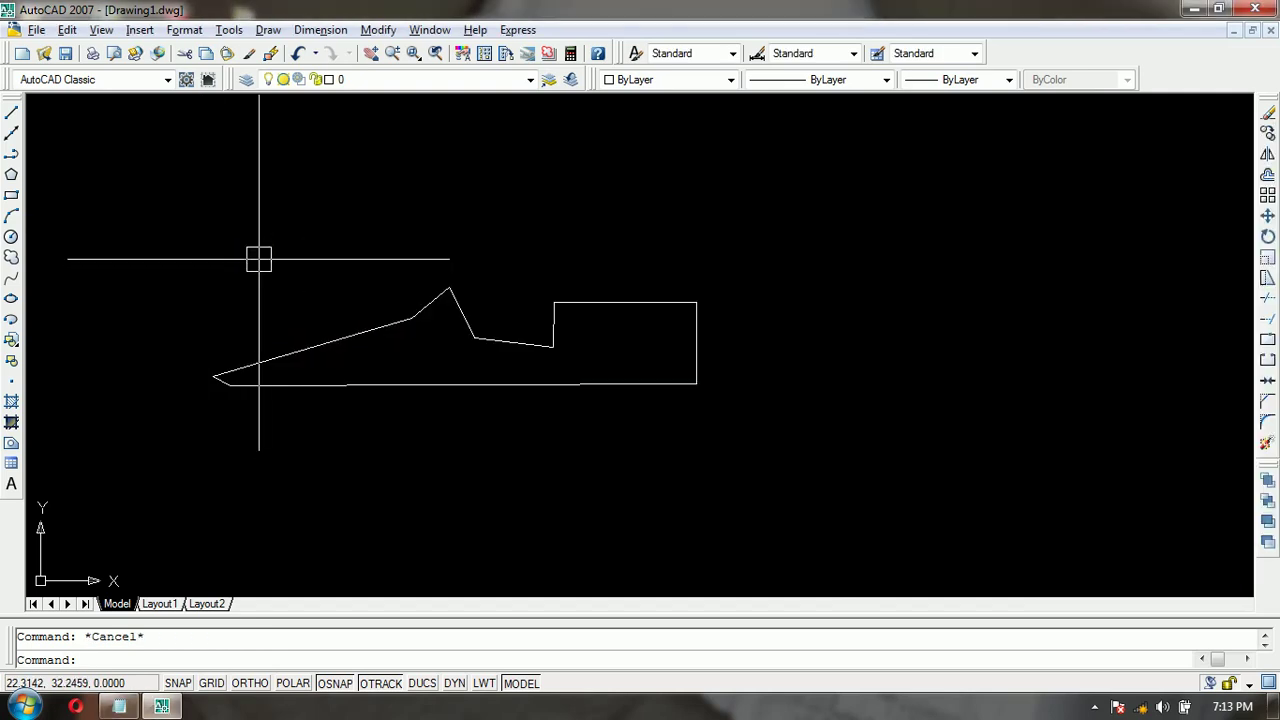
click(926, 494)
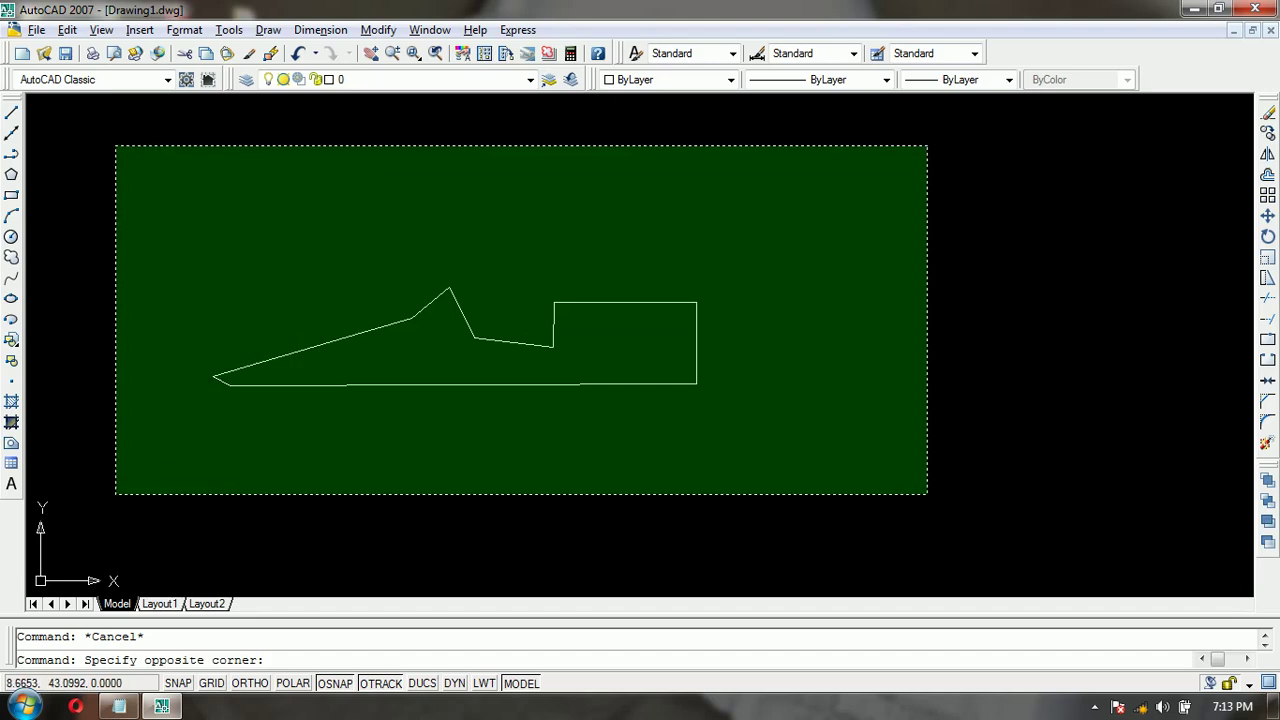
click(115, 145)
key(Escape)
click(864, 461)
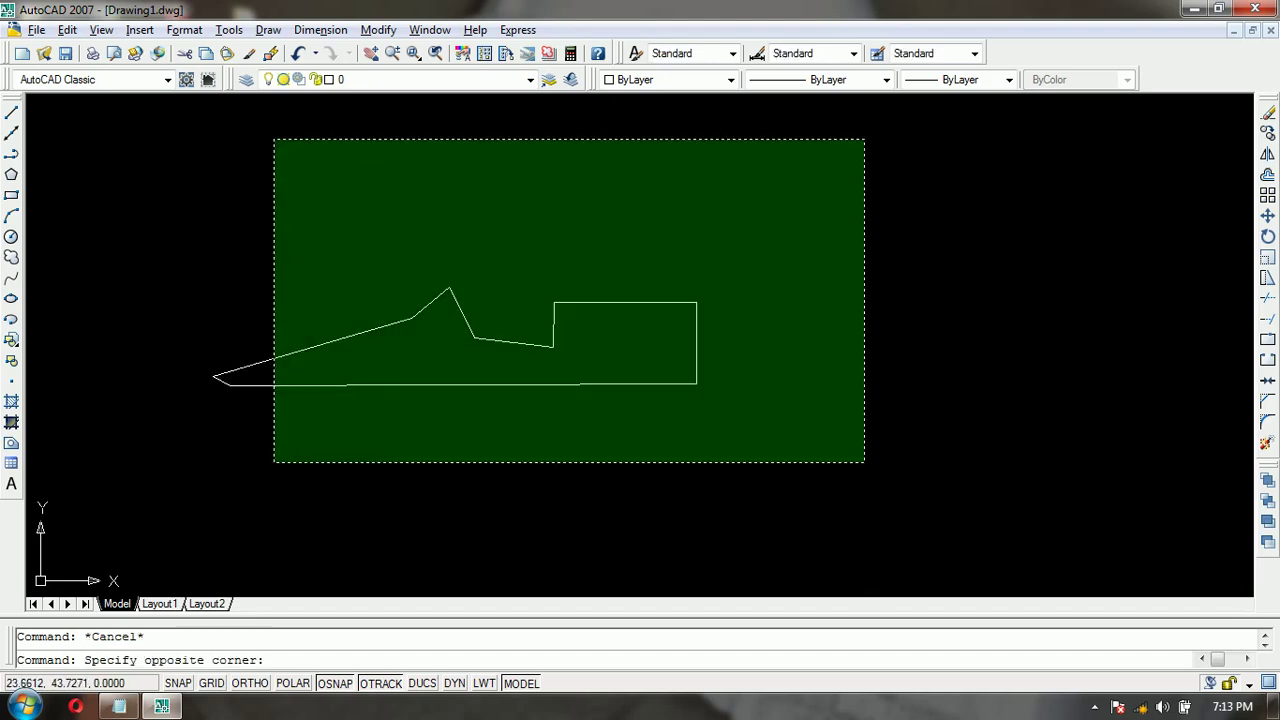
click(155, 131)
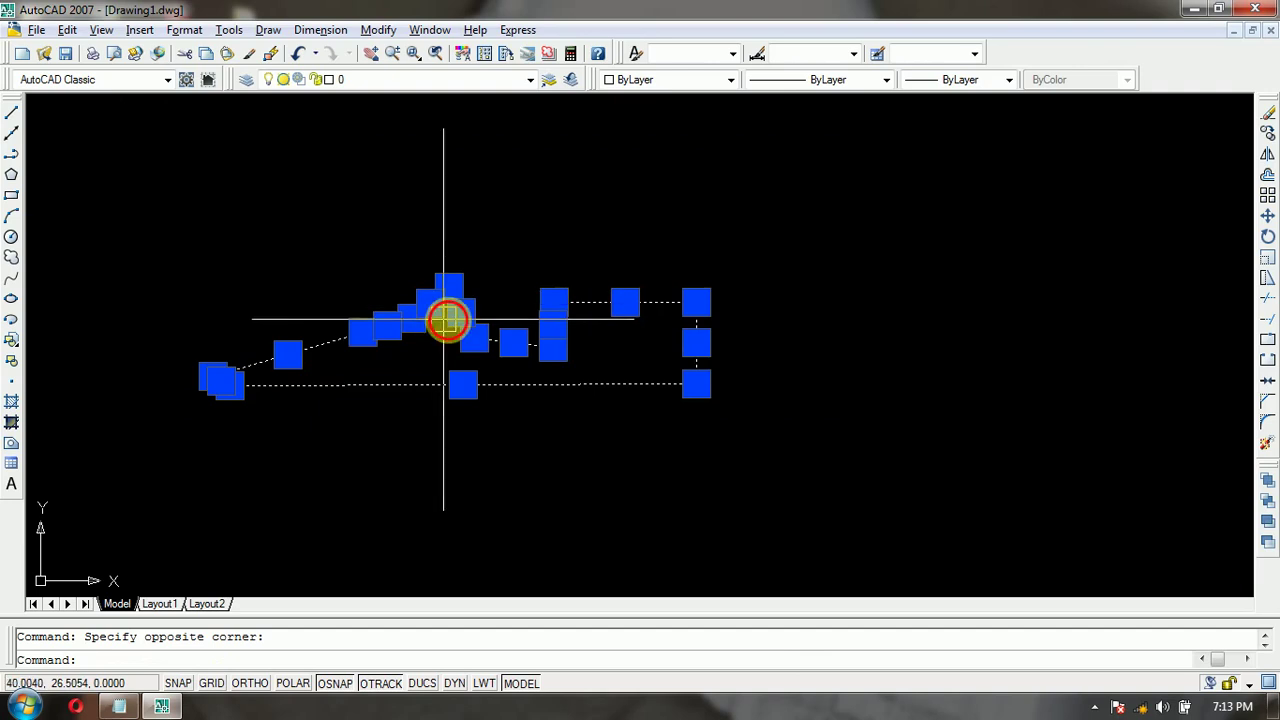
key(alt+Tab)
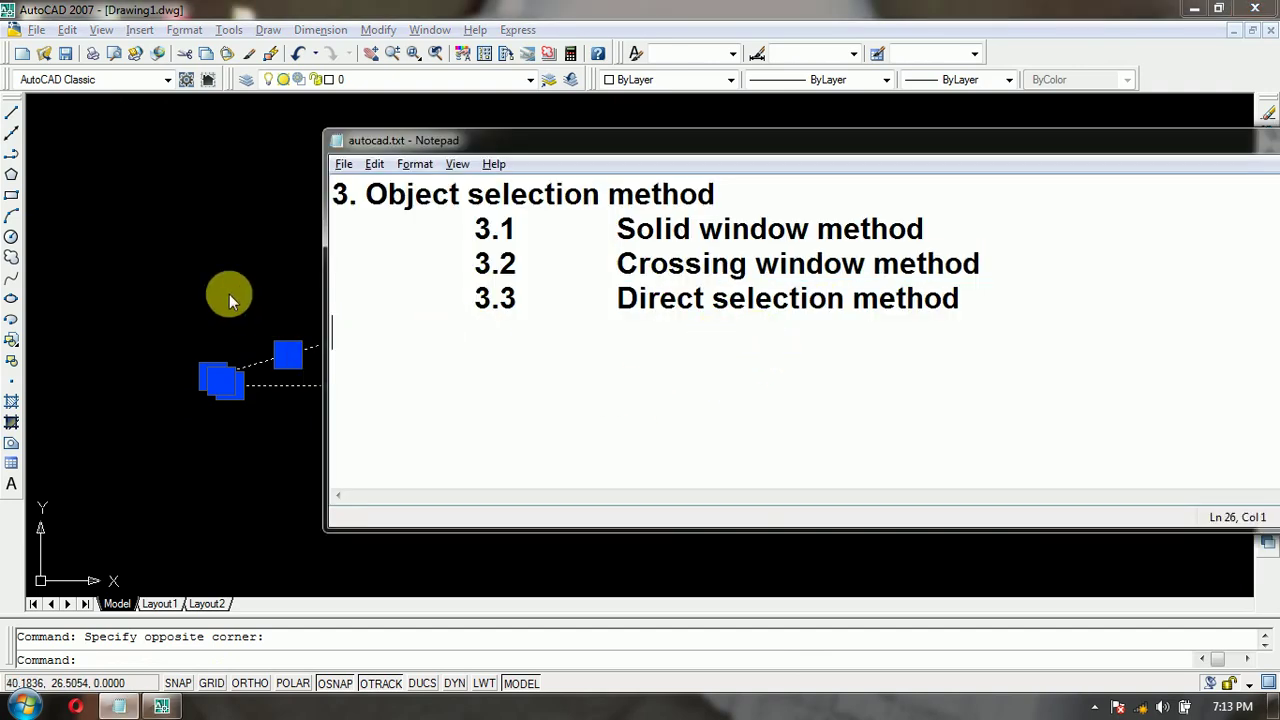
Pick six outline lines one by one, clear the selection, and return to Notepad
click(226, 291)
key(Escape)
click(308, 348)
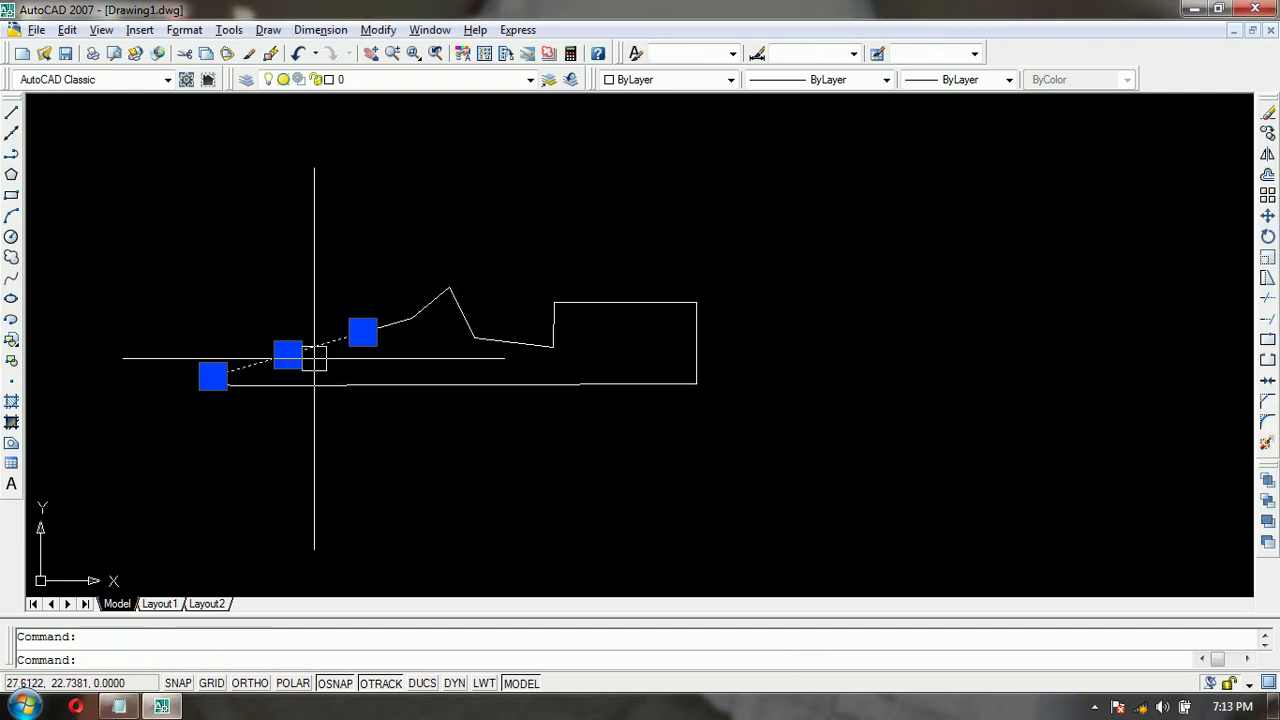
click(416, 314)
click(400, 384)
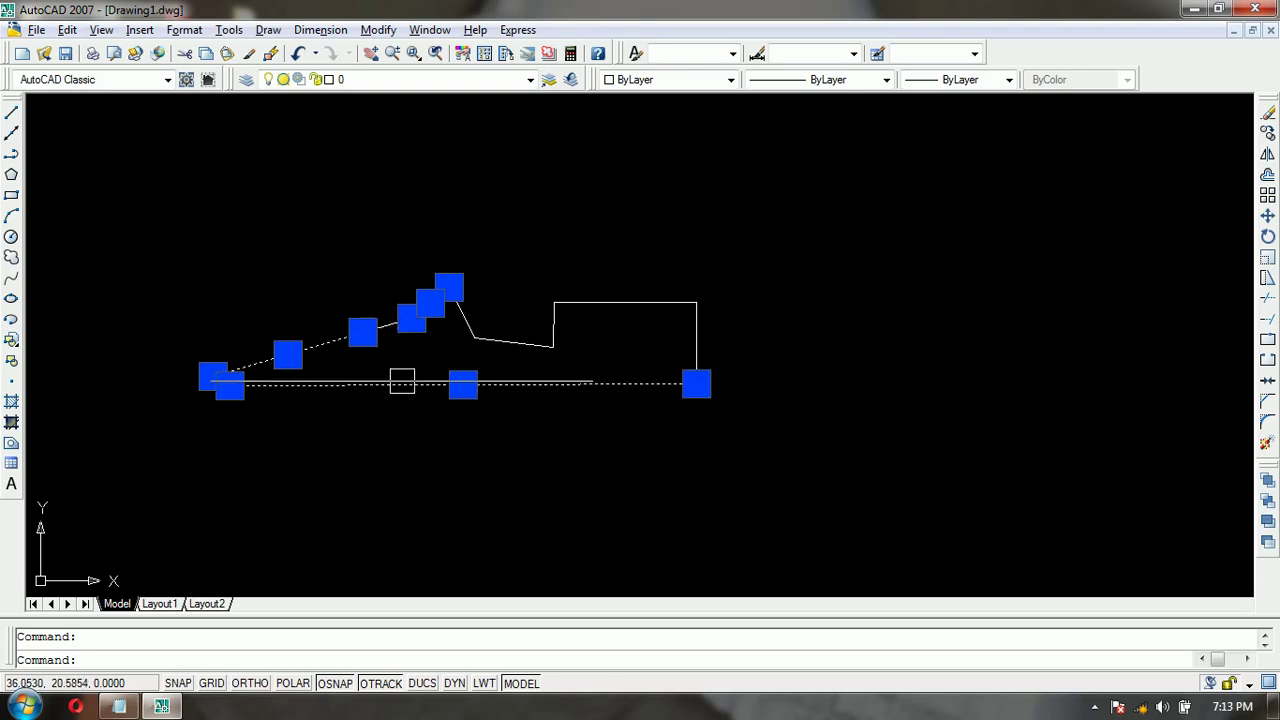
click(502, 343)
click(626, 302)
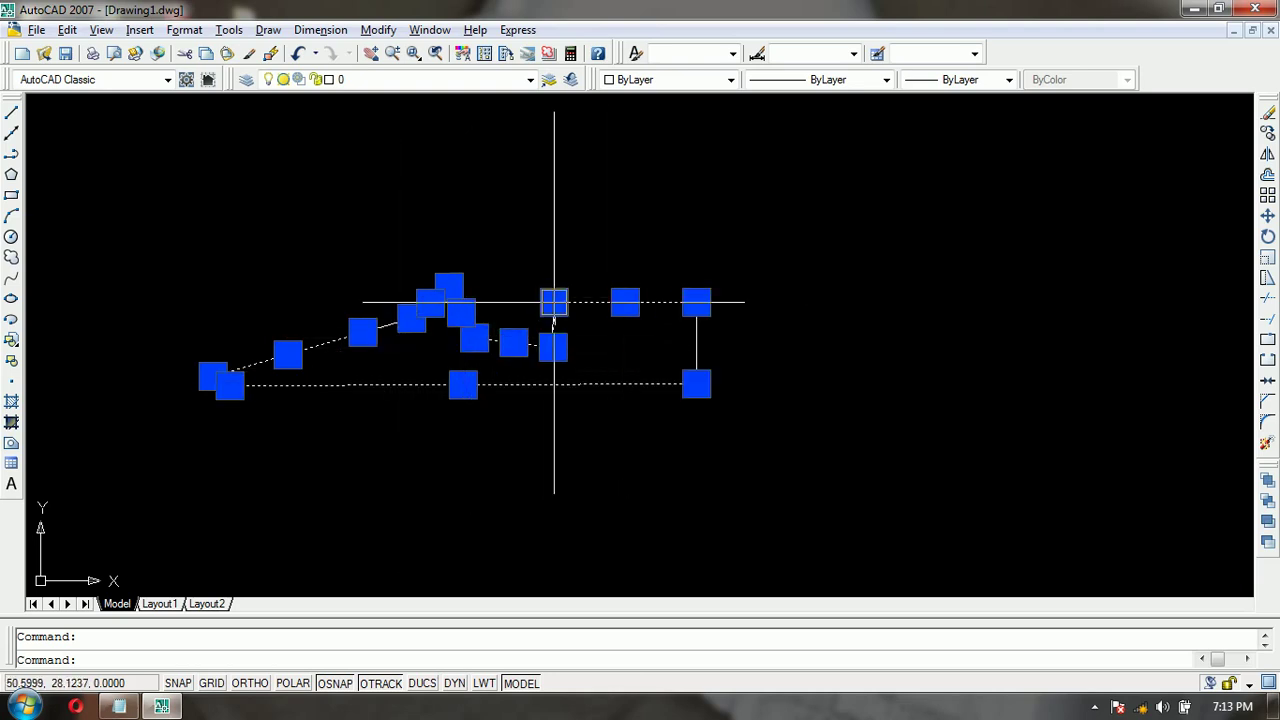
click(697, 345)
key(Escape)
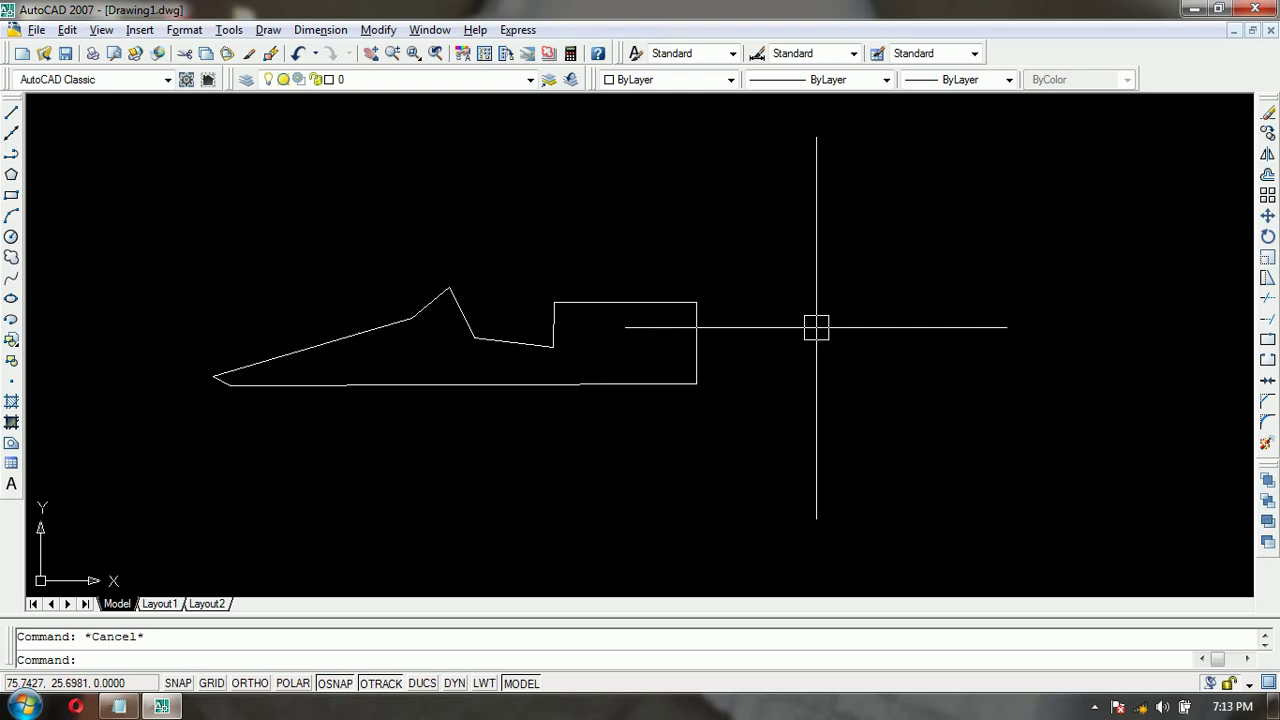
key(alt+Tab)
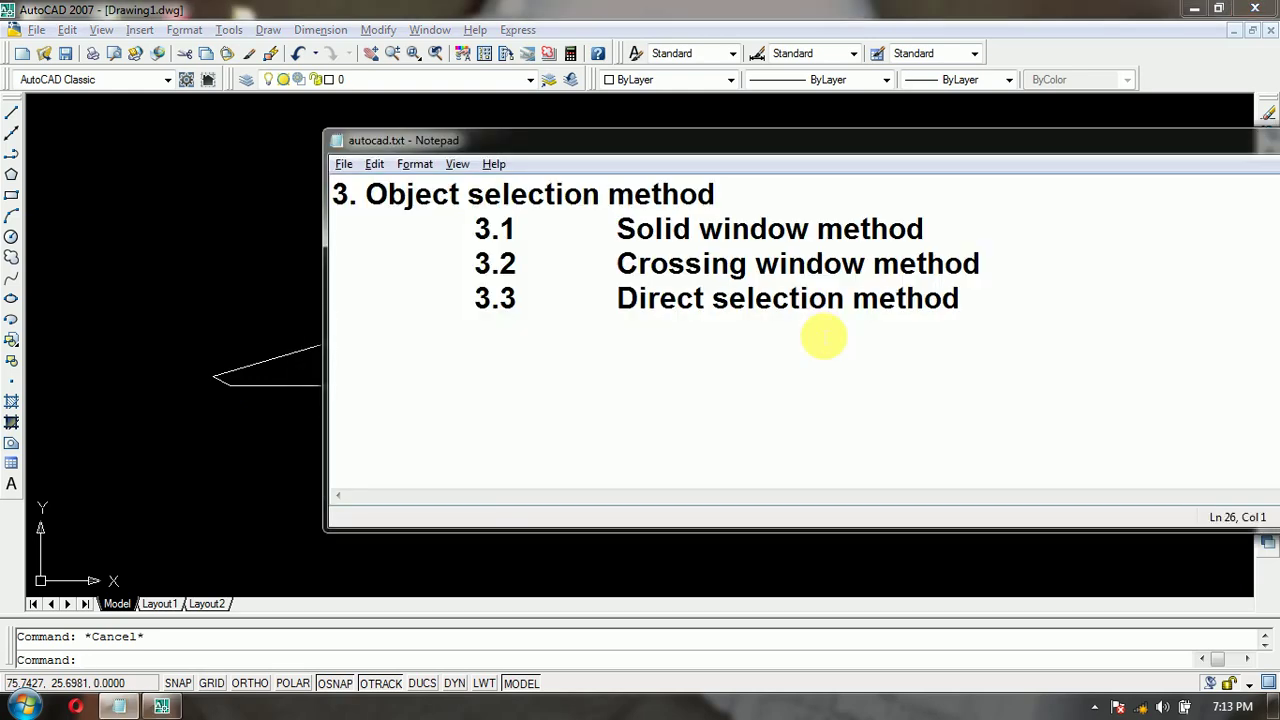
click(843, 232)
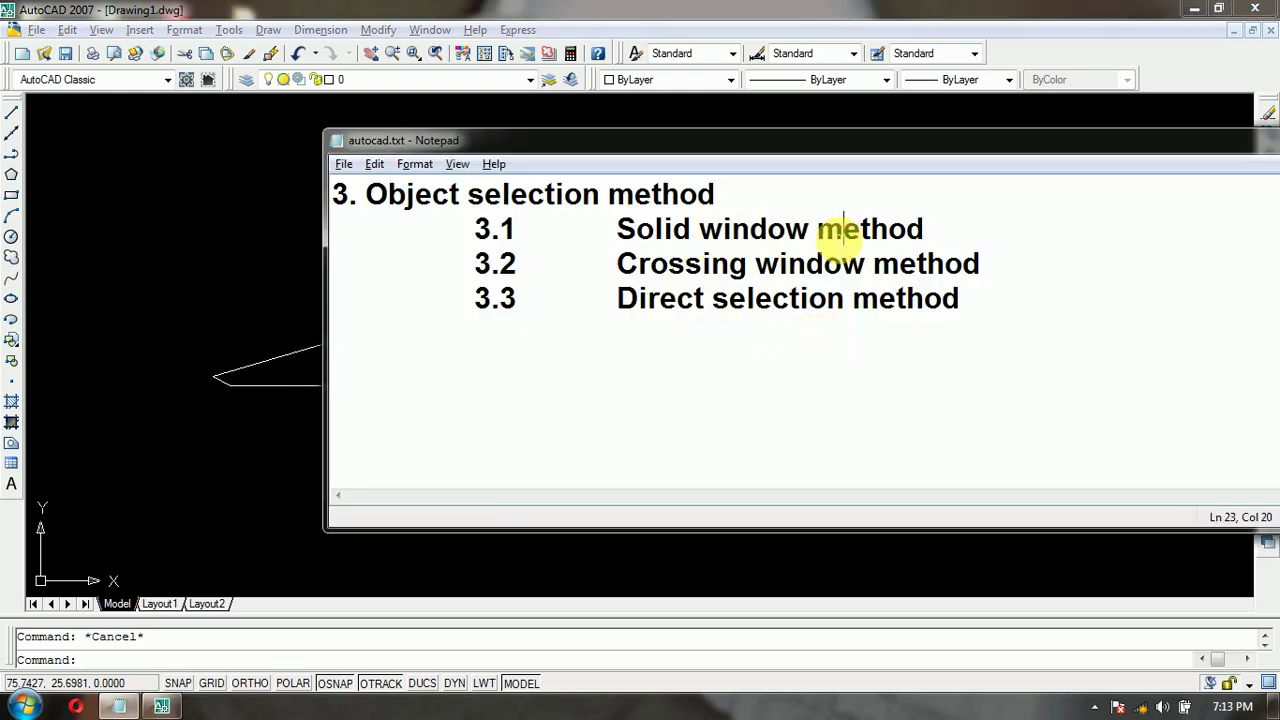
click(140, 275)
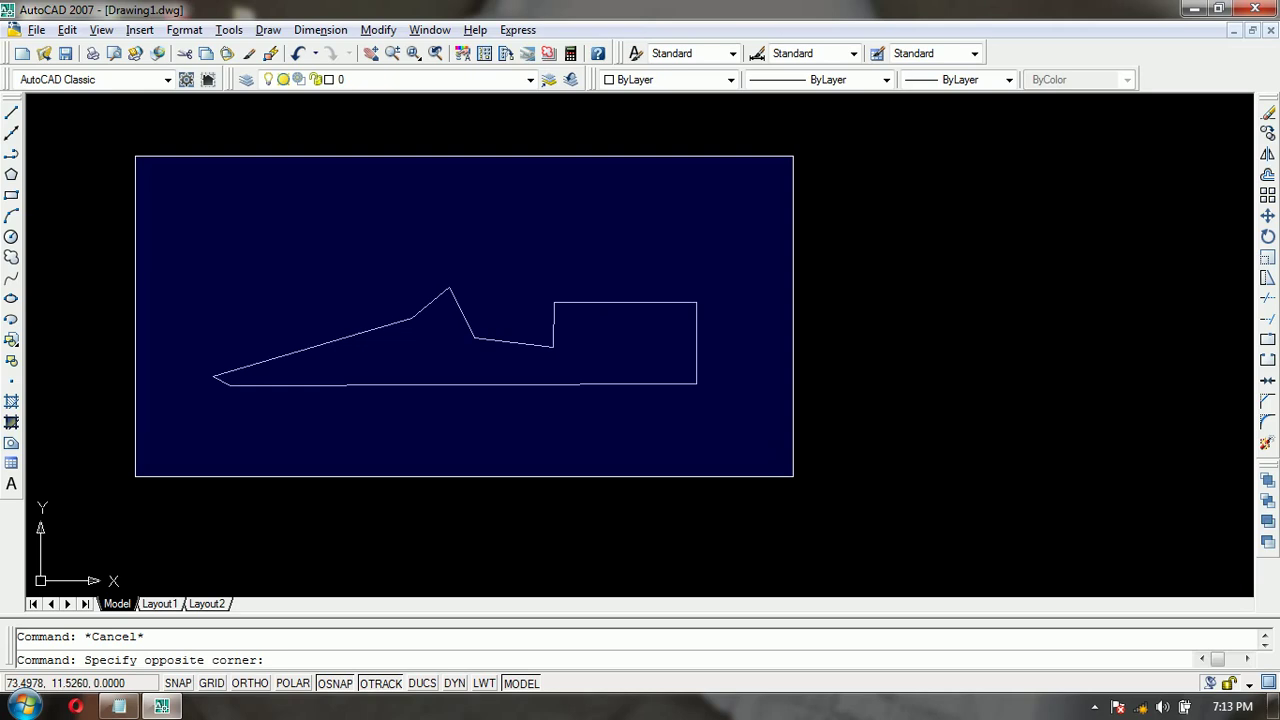
click(793, 477)
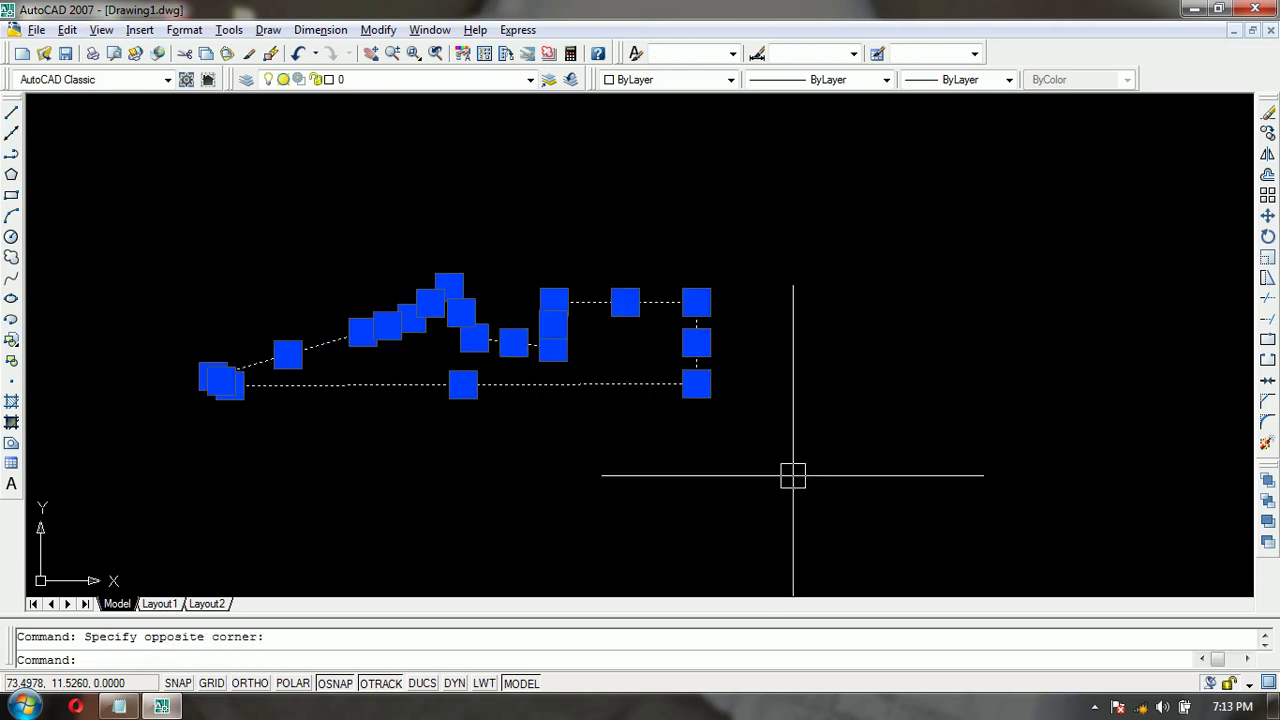
key(Escape)
key(alt+Tab)
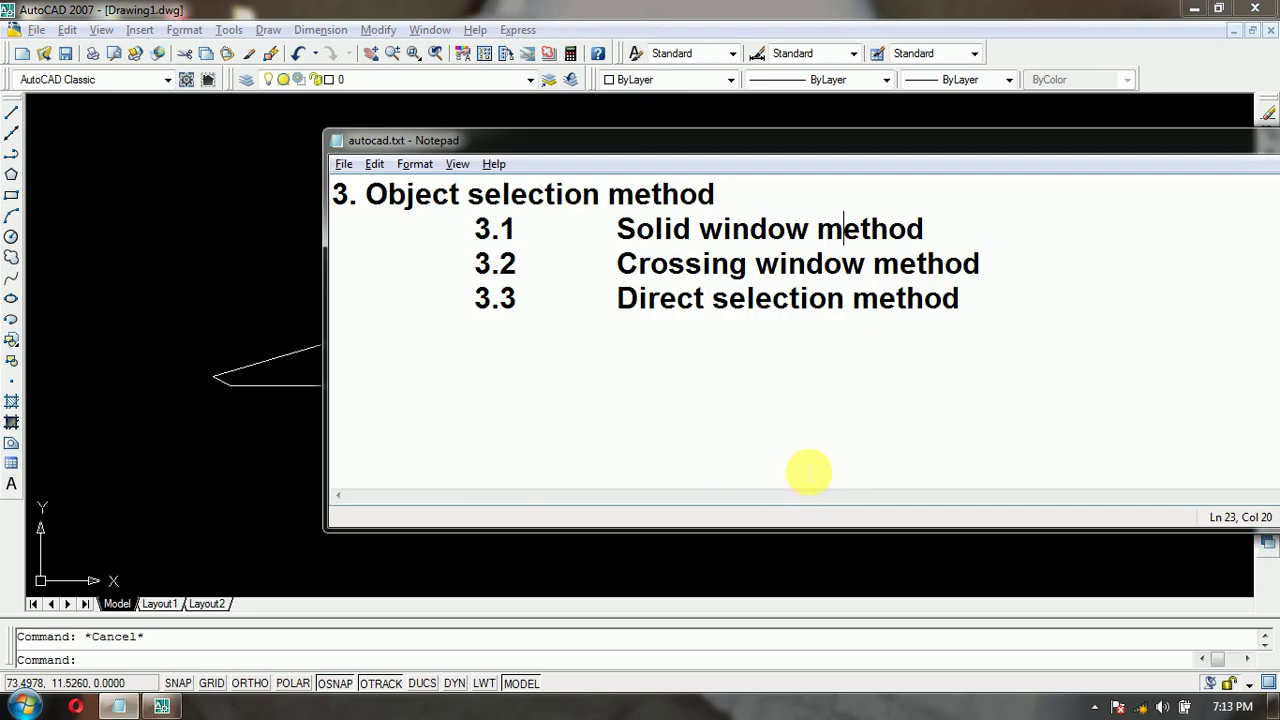
click(926, 298)
drag(982, 266, 615, 265)
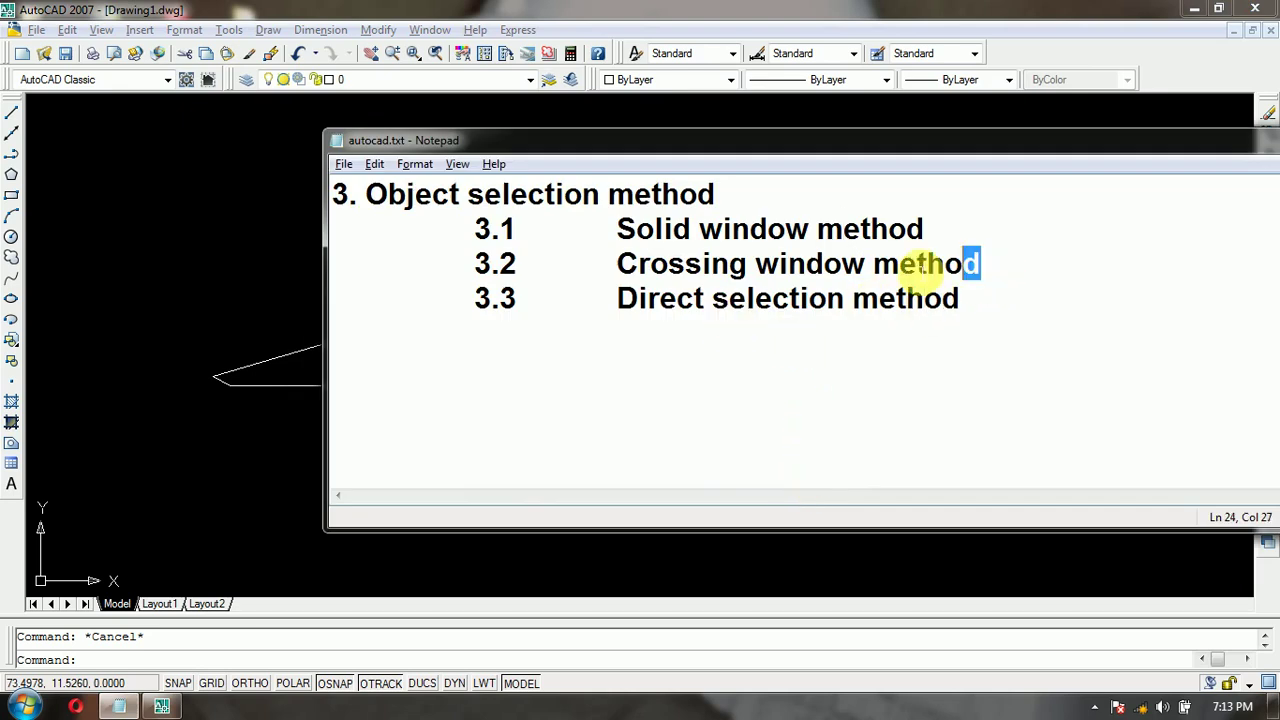
click(210, 280)
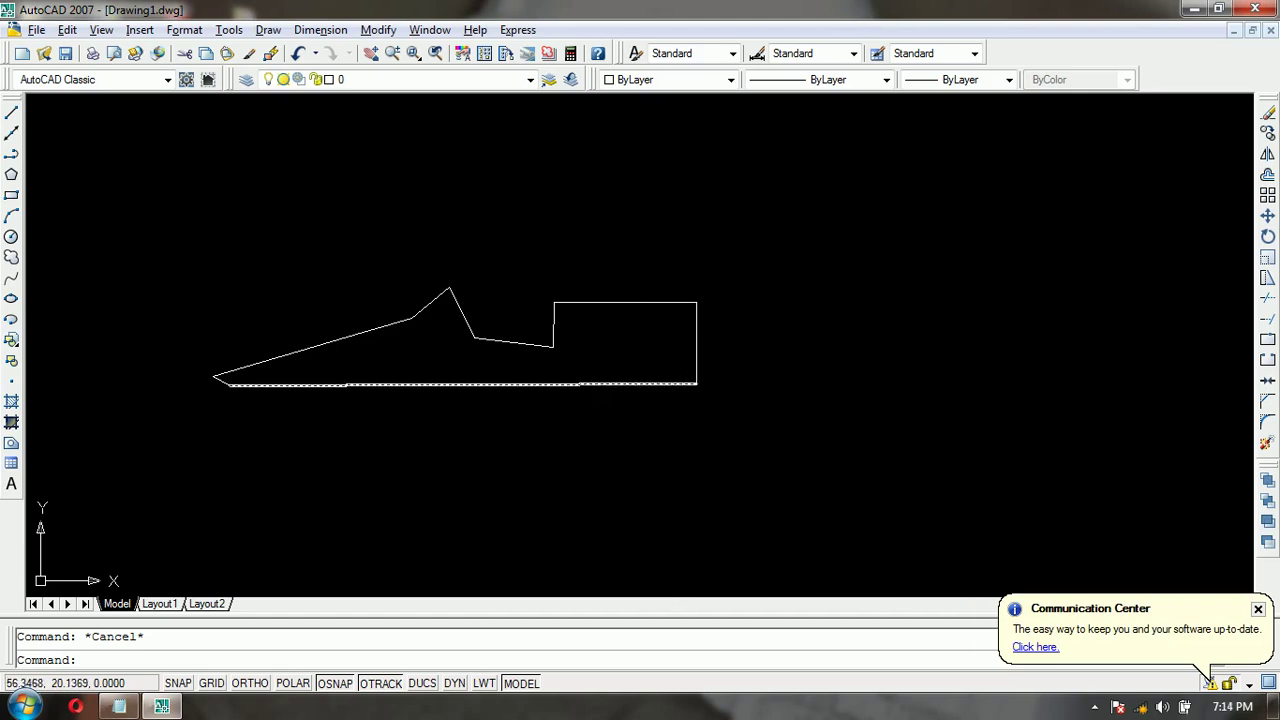
click(614, 383)
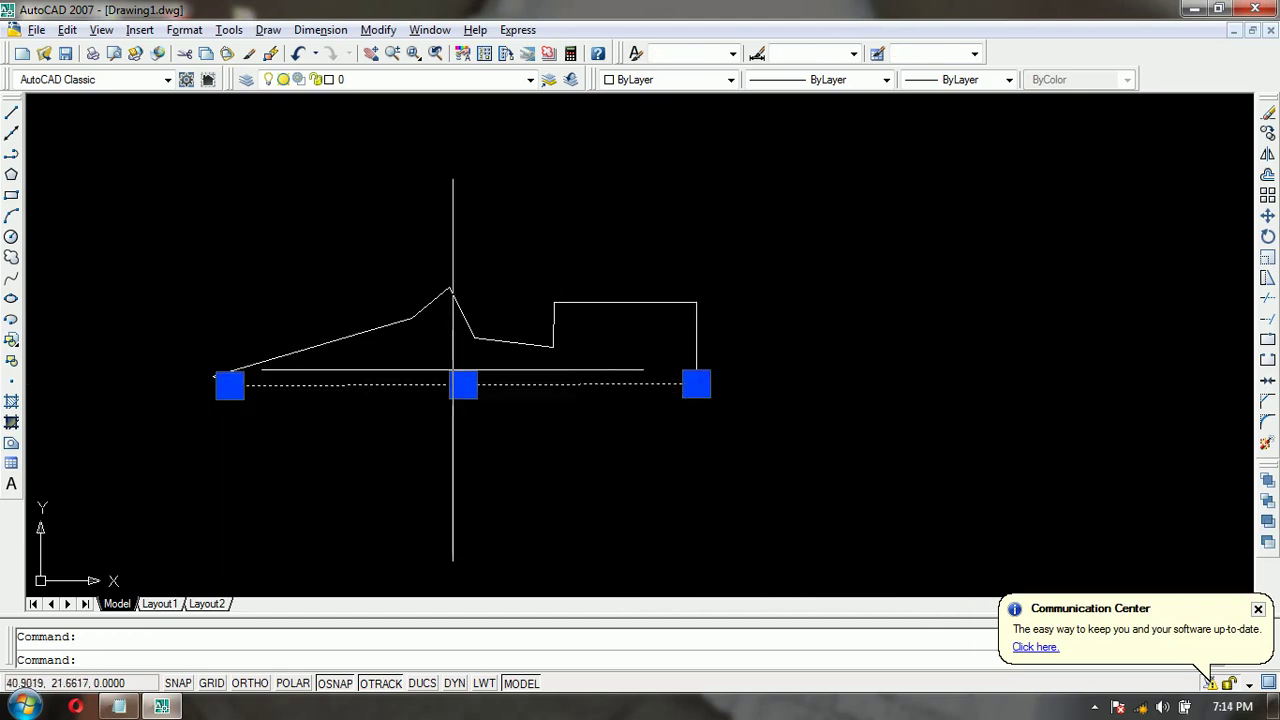
key(Escape)
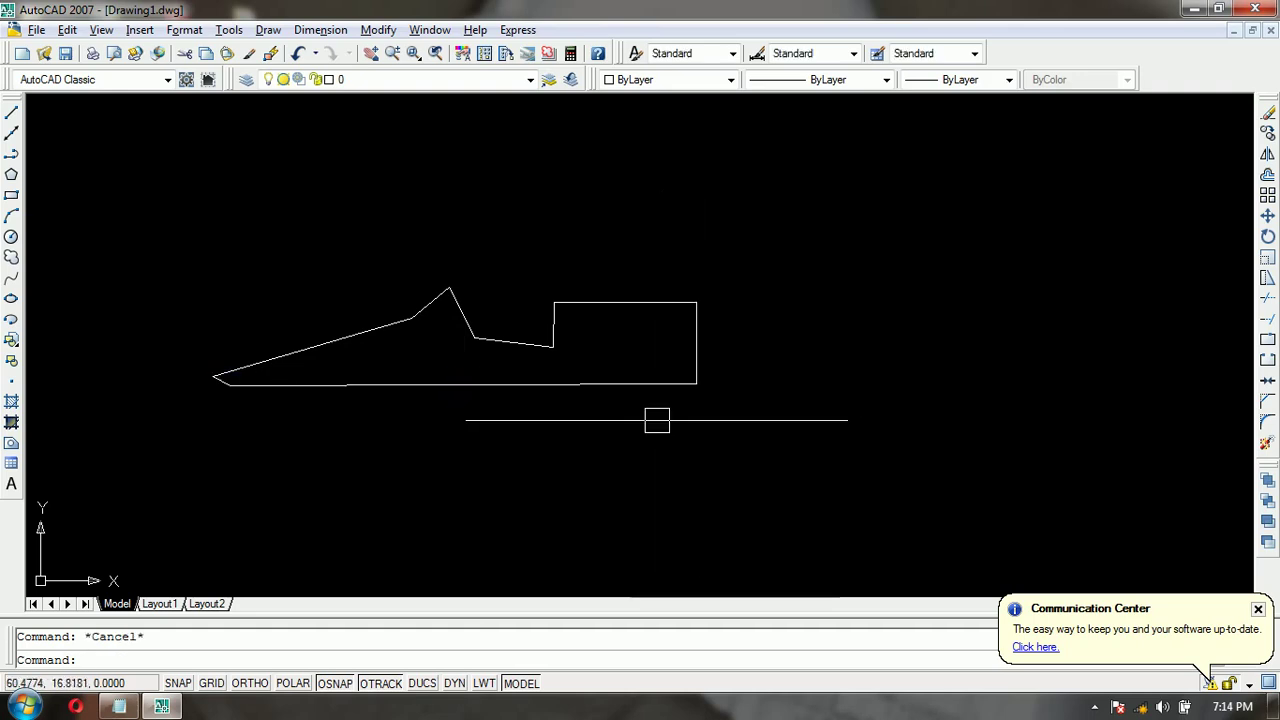
click(614, 388)
key(Escape)
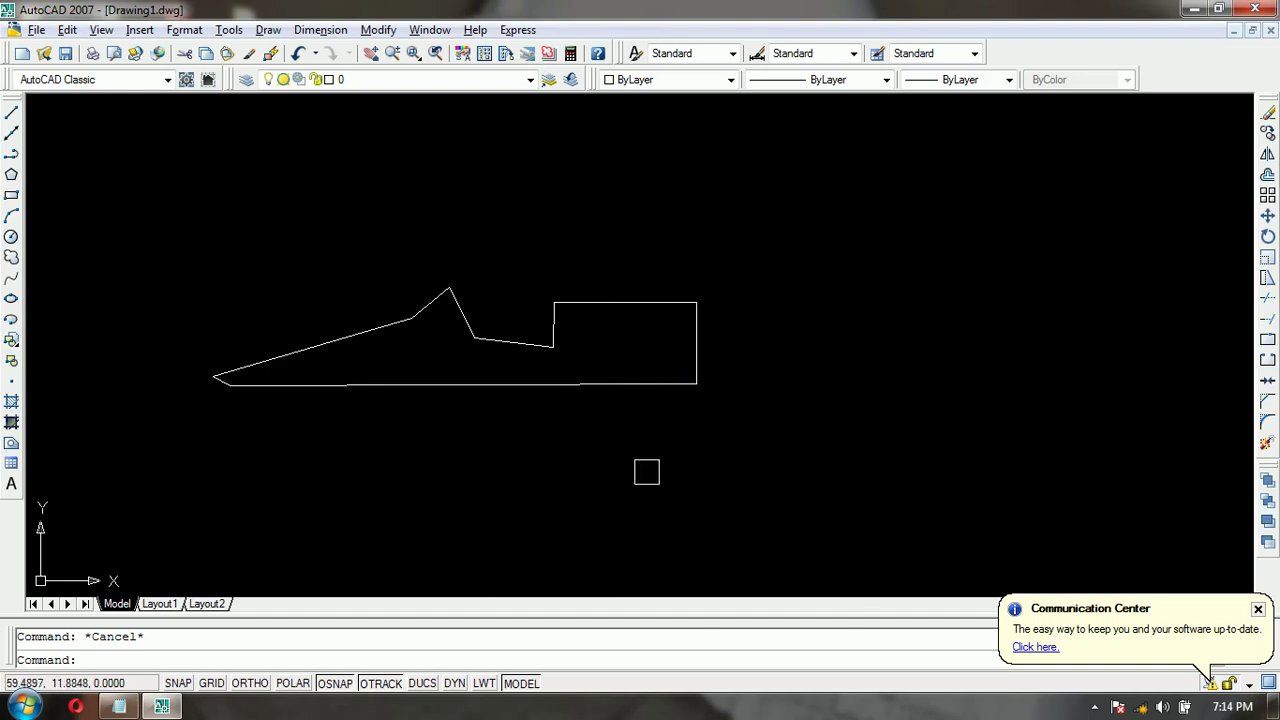
click(660, 483)
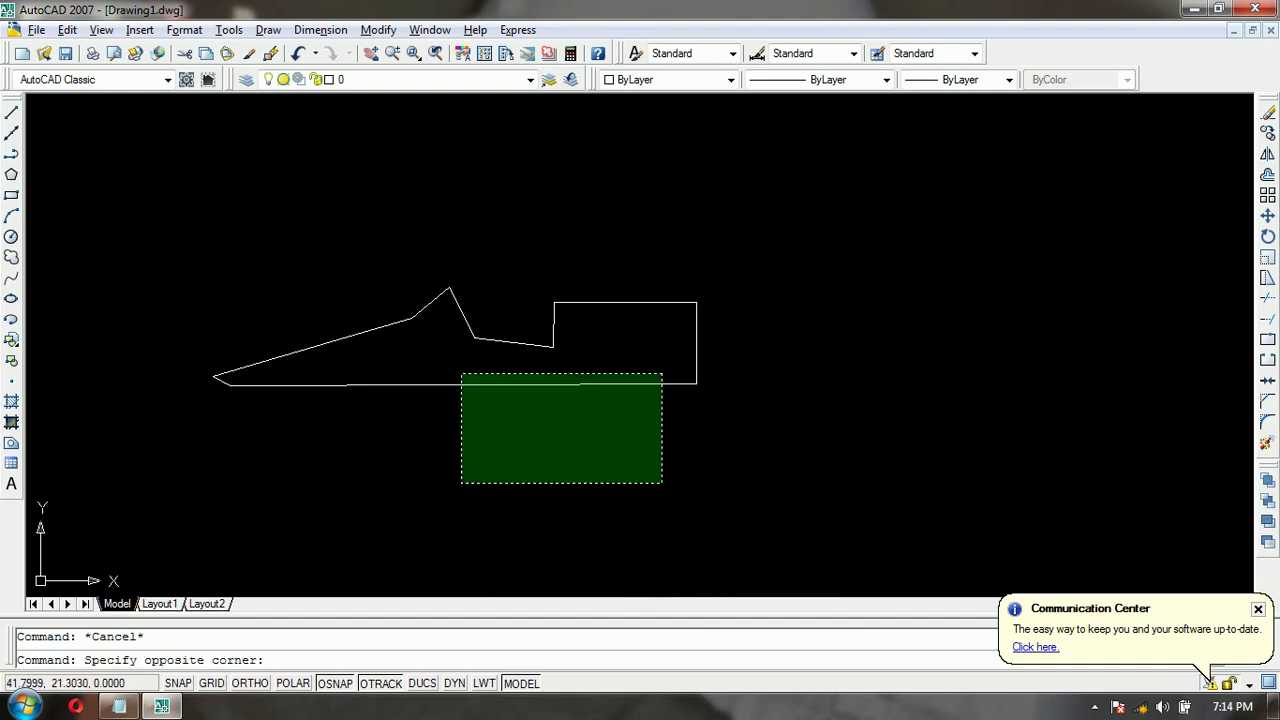
click(519, 374)
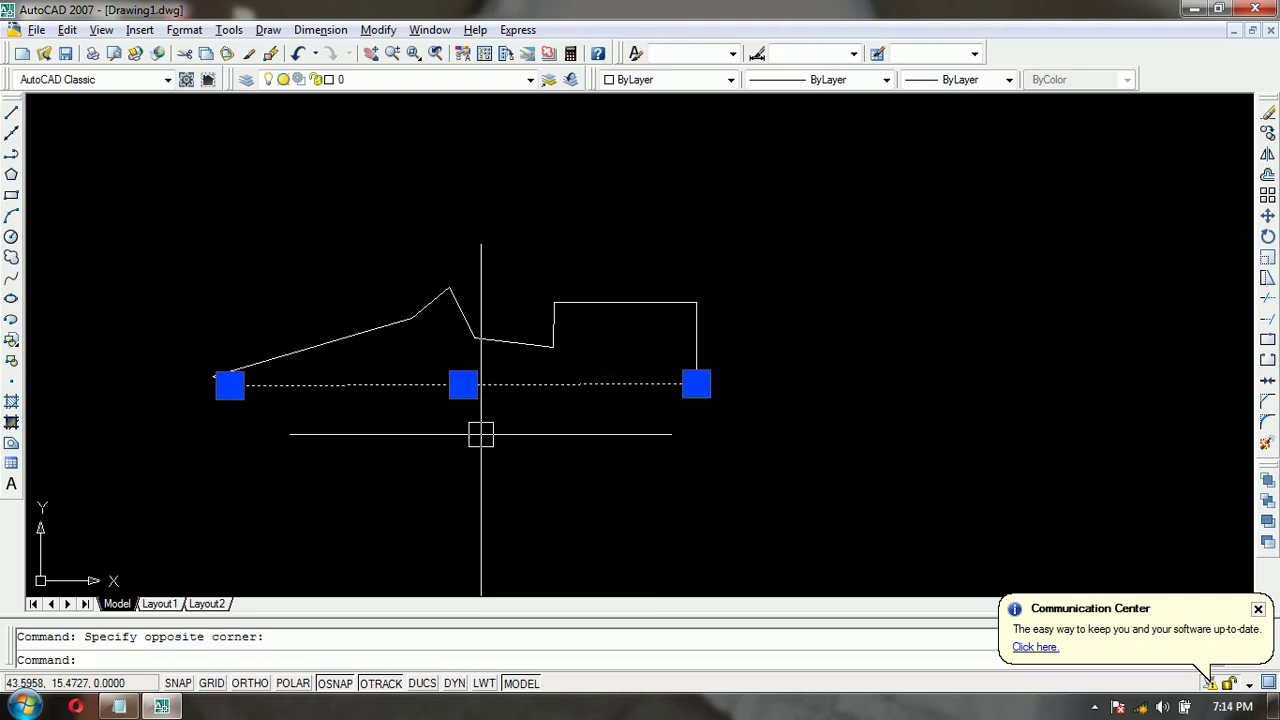
key(Escape)
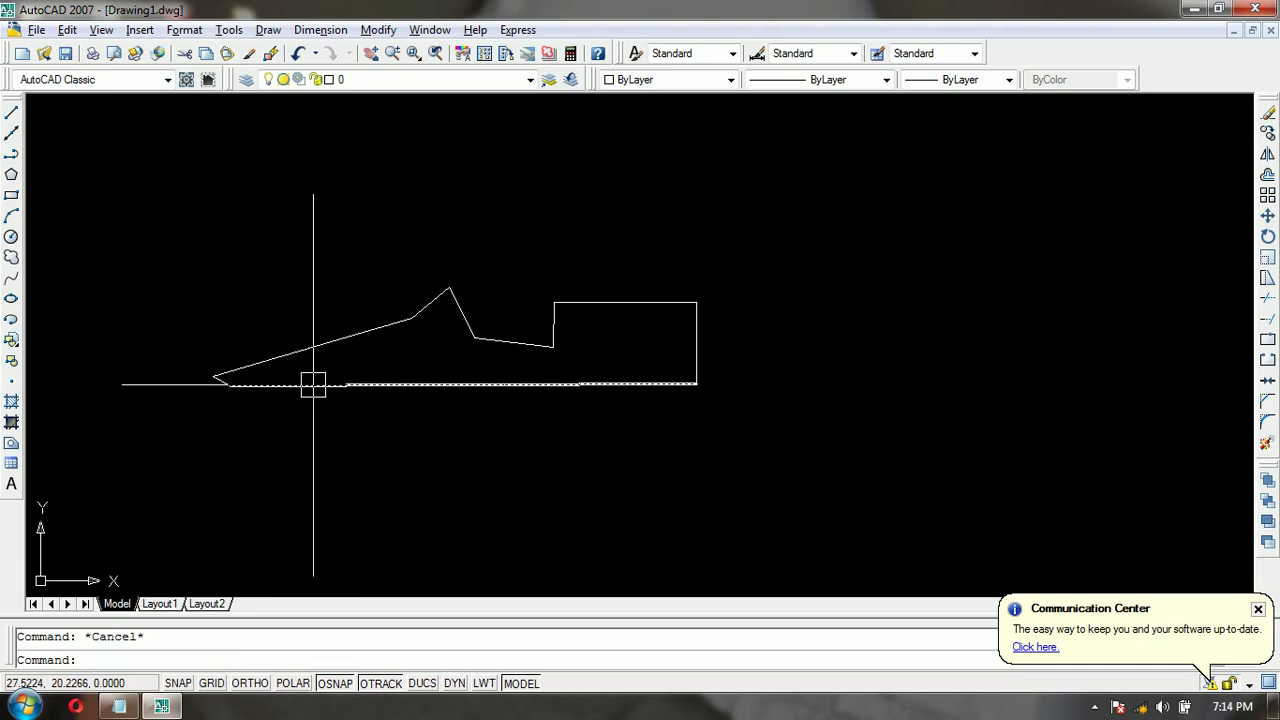
click(311, 383)
key(Escape)
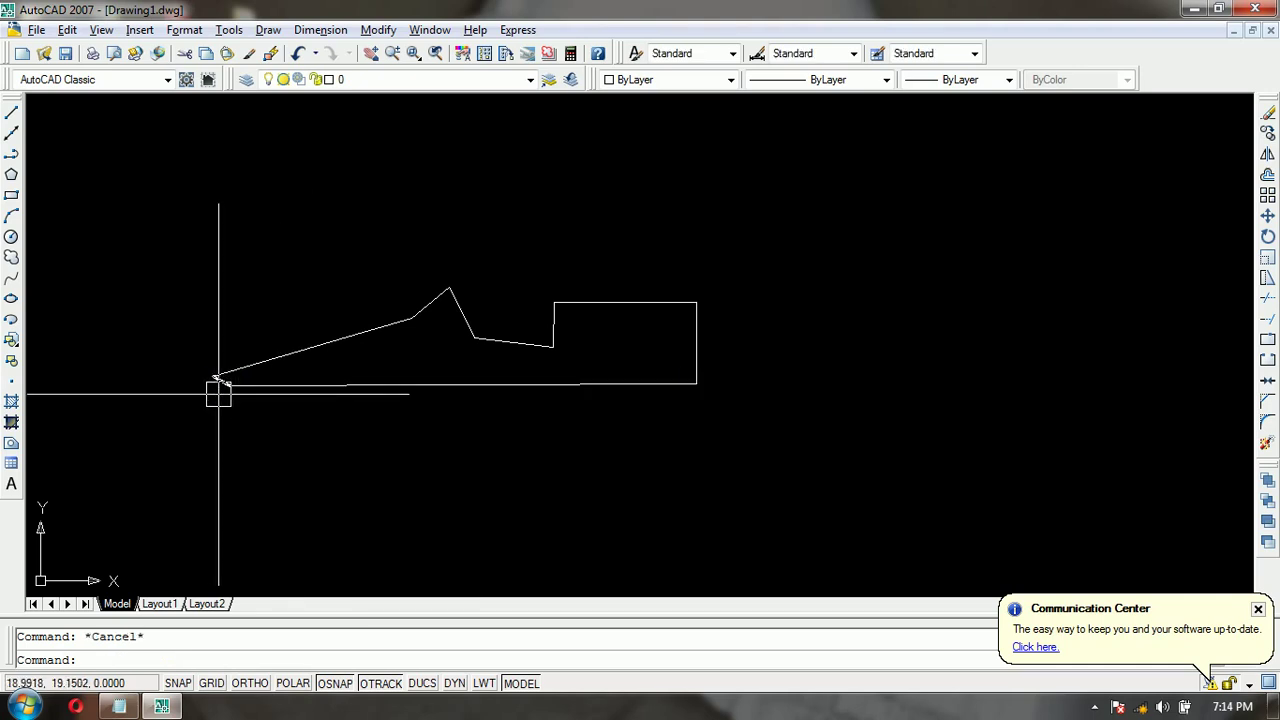
scroll(225, 395, up, 2)
scroll(233, 378, up, 1)
click(209, 334)
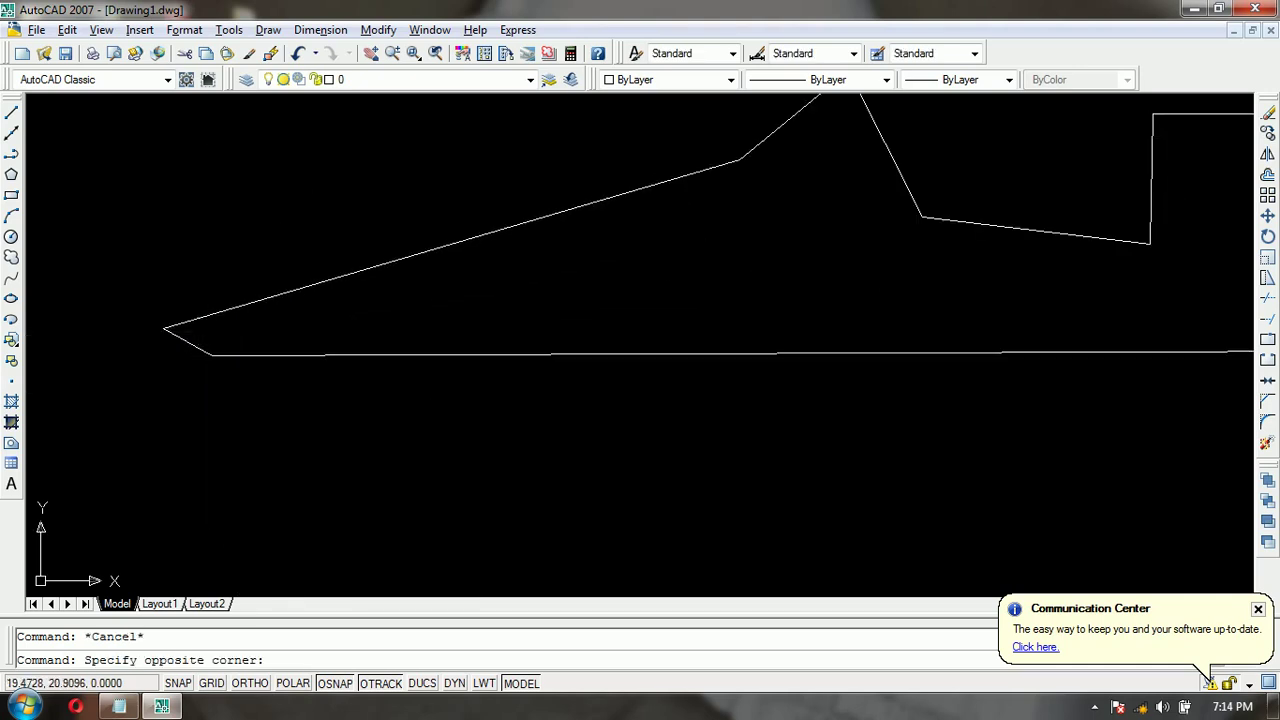
scroll(248, 355, down, 3)
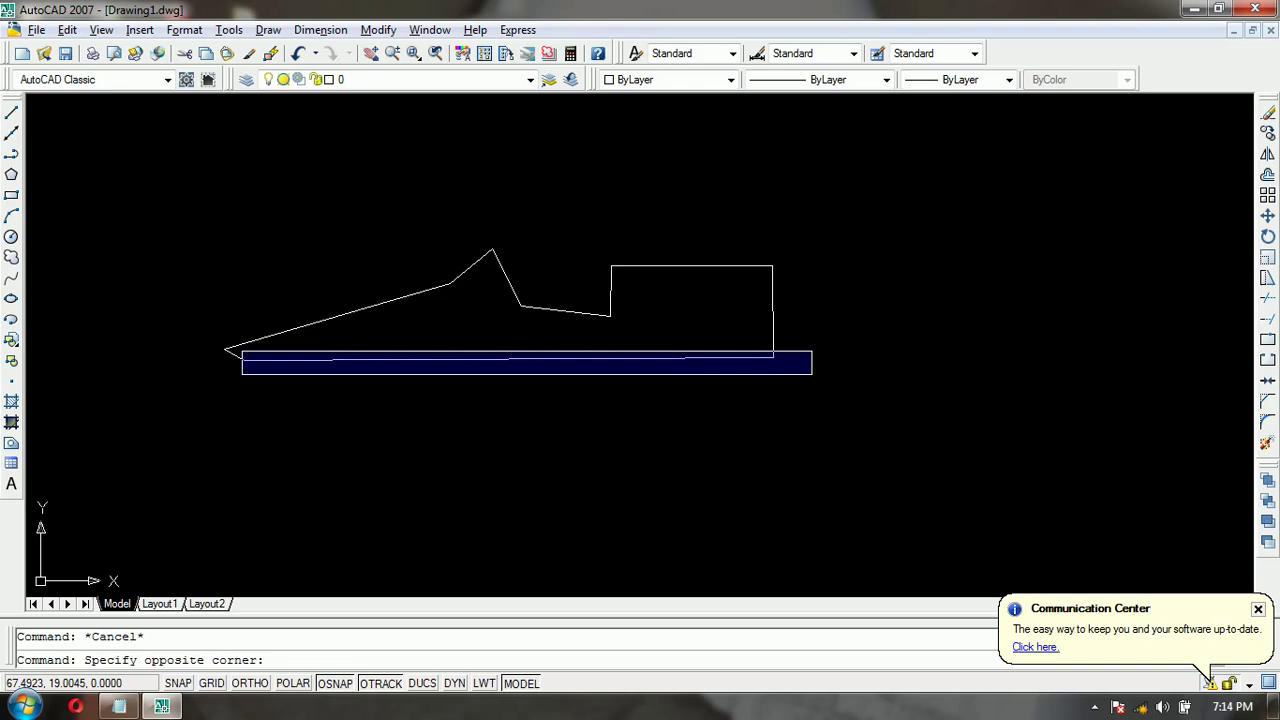
click(812, 374)
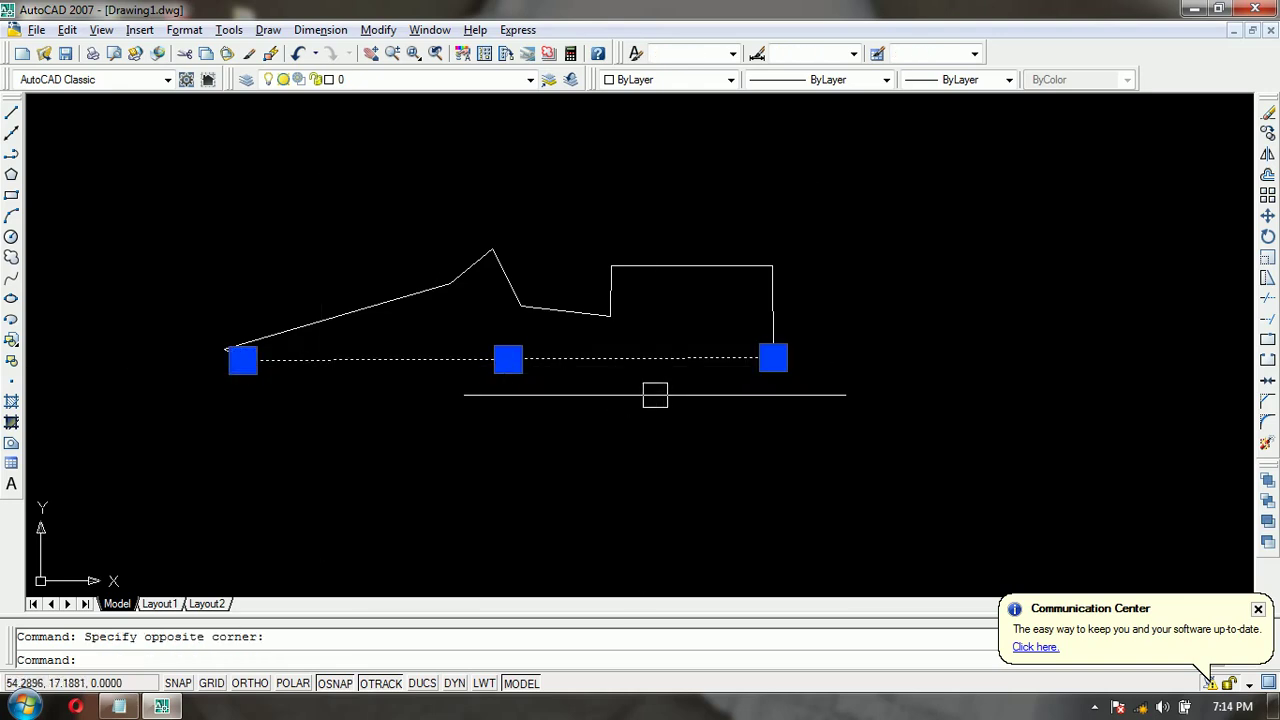
key(Escape)
scroll(263, 357, up, 5)
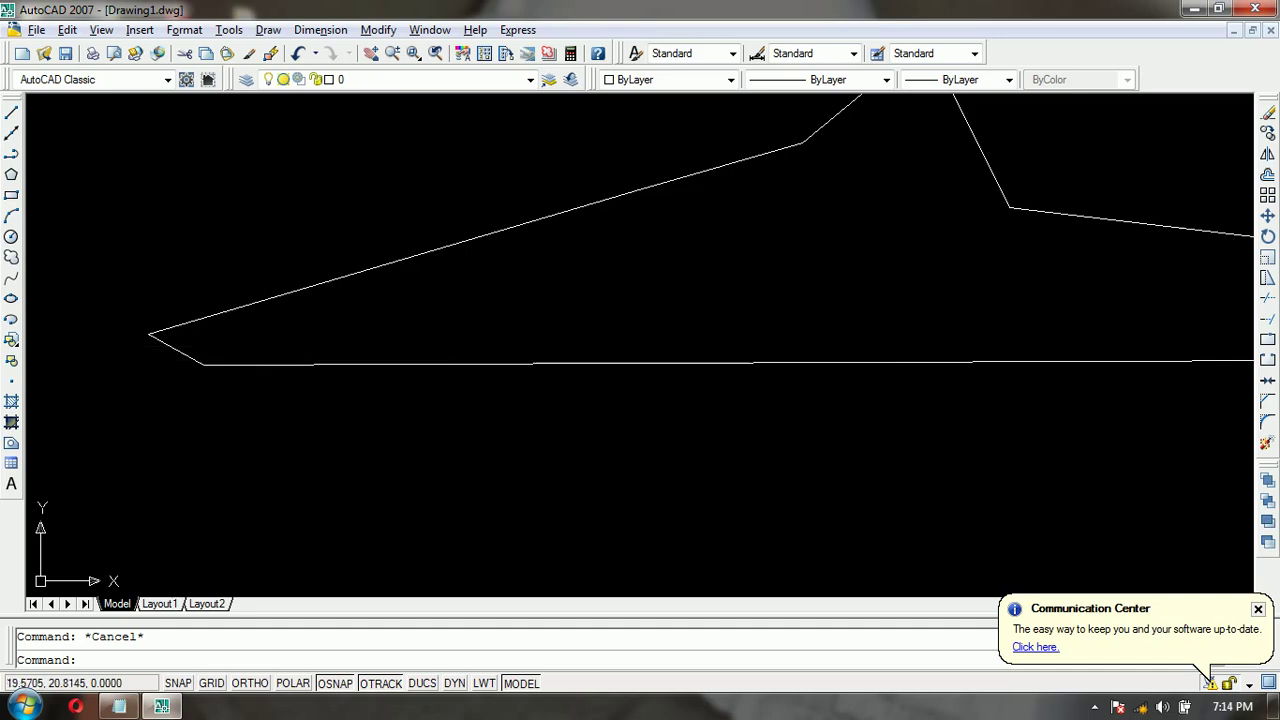
click(175, 348)
key(Escape)
scroll(377, 410, down, 4)
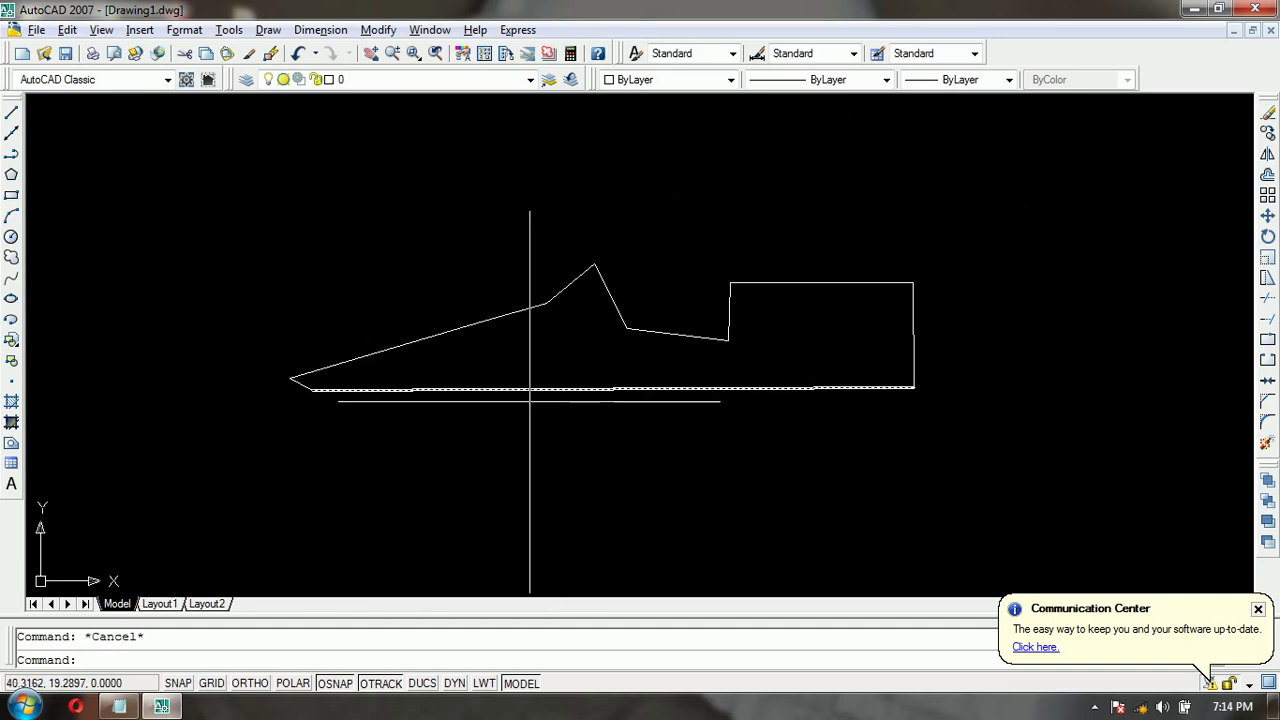
click(825, 358)
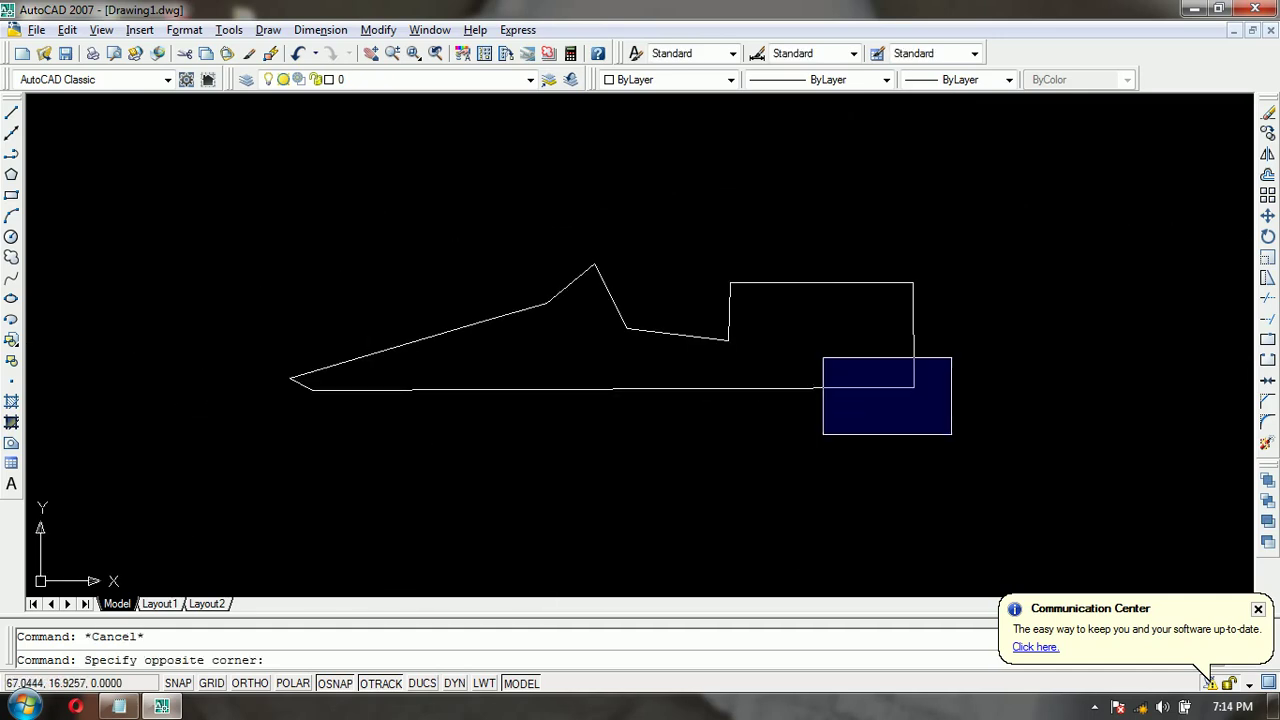
click(951, 434)
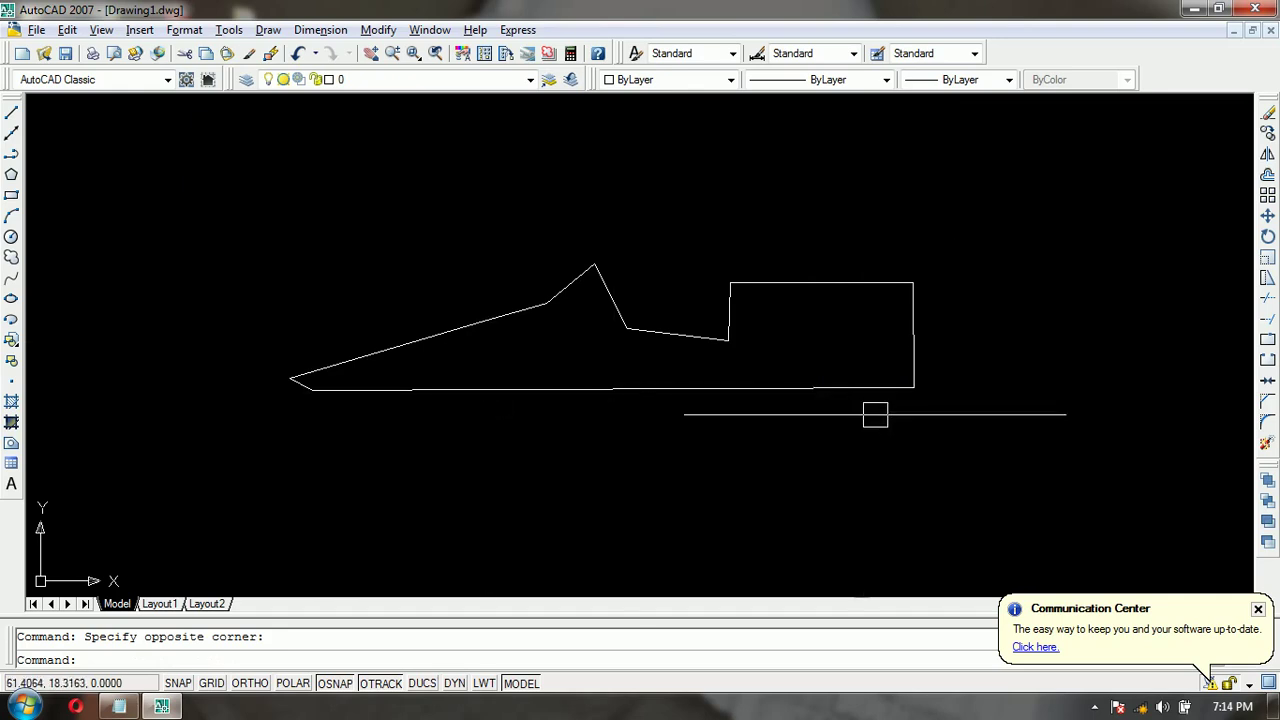
click(908, 428)
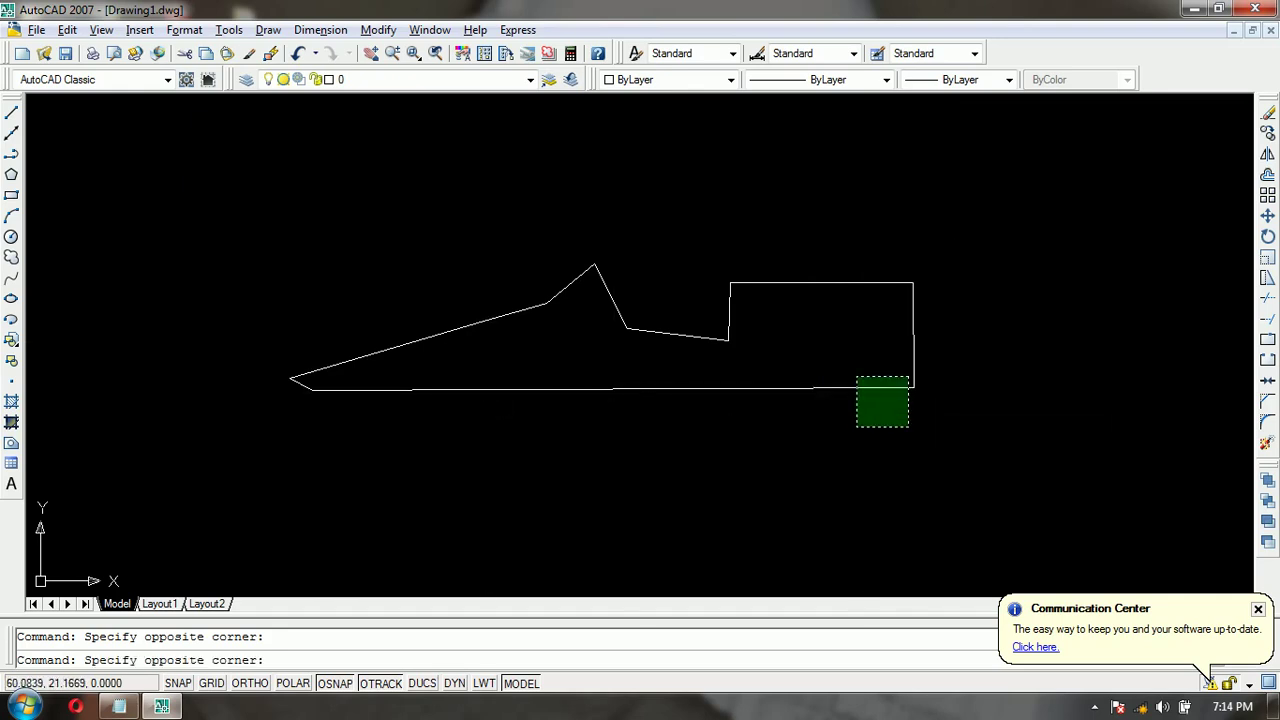
click(855, 378)
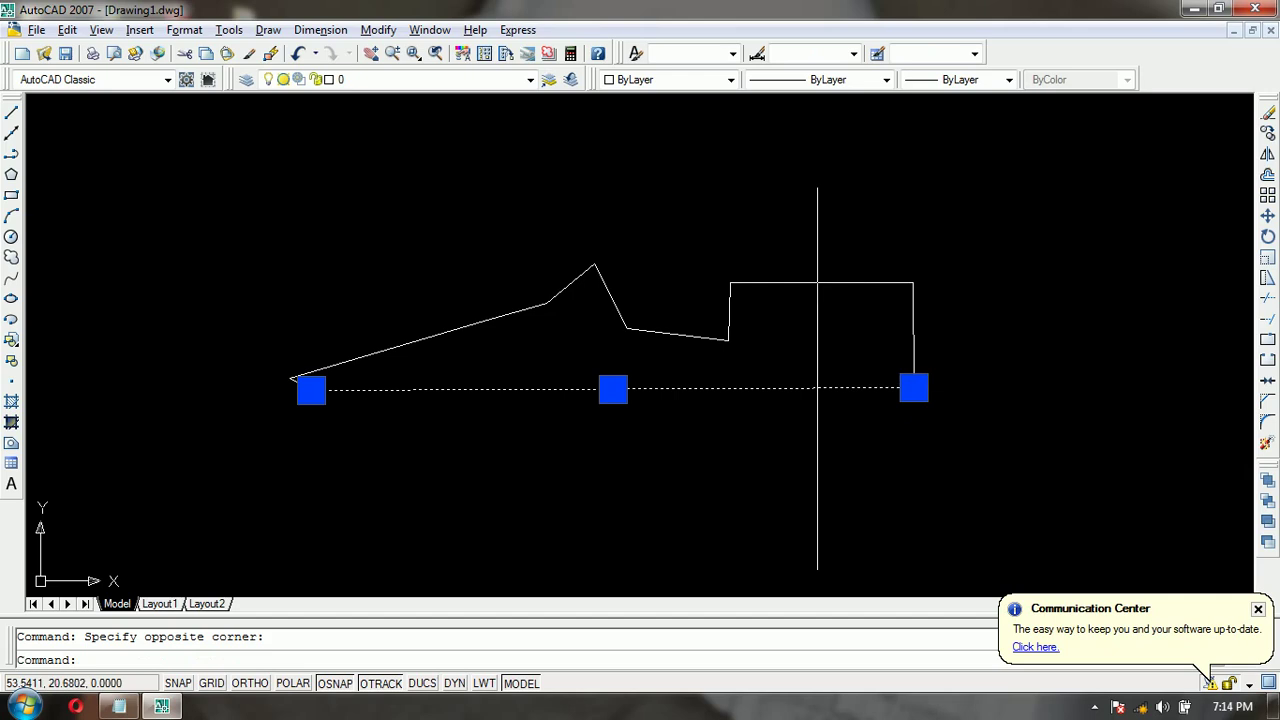
key(Escape)
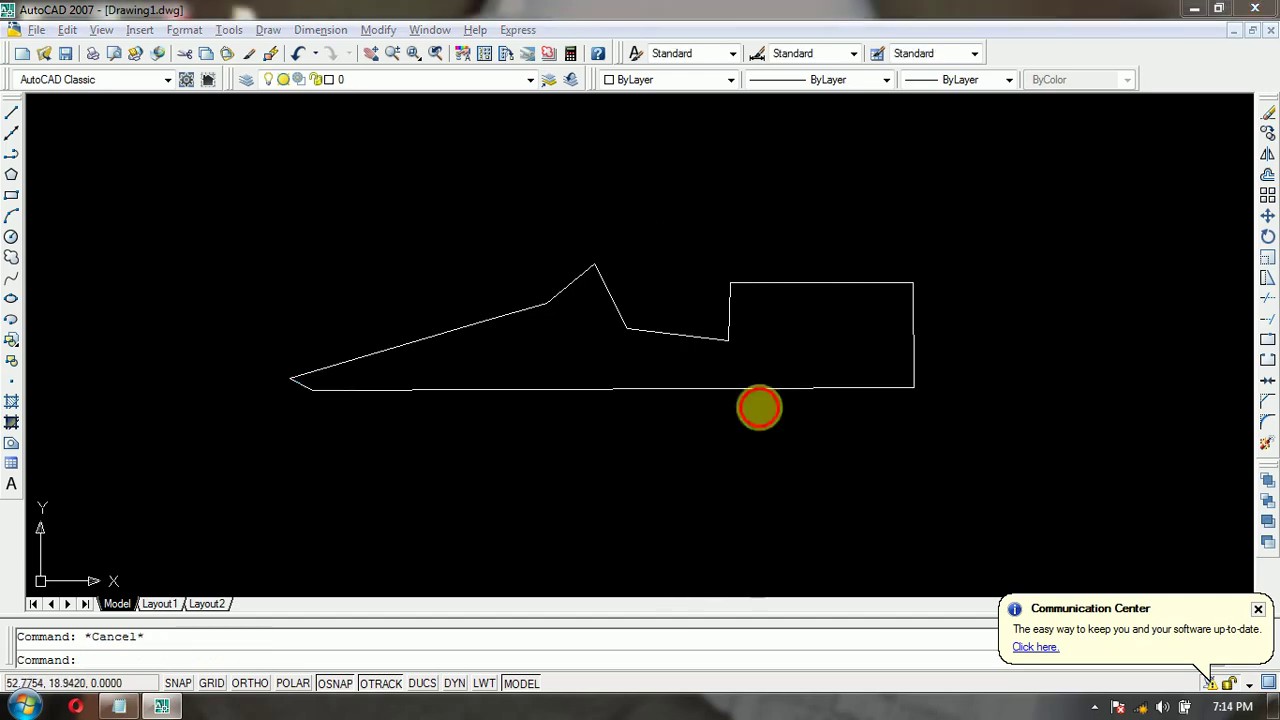
key(alt+Tab)
click(660, 229)
Crossing-select every segment of the sketch and delete them all
click(711, 264)
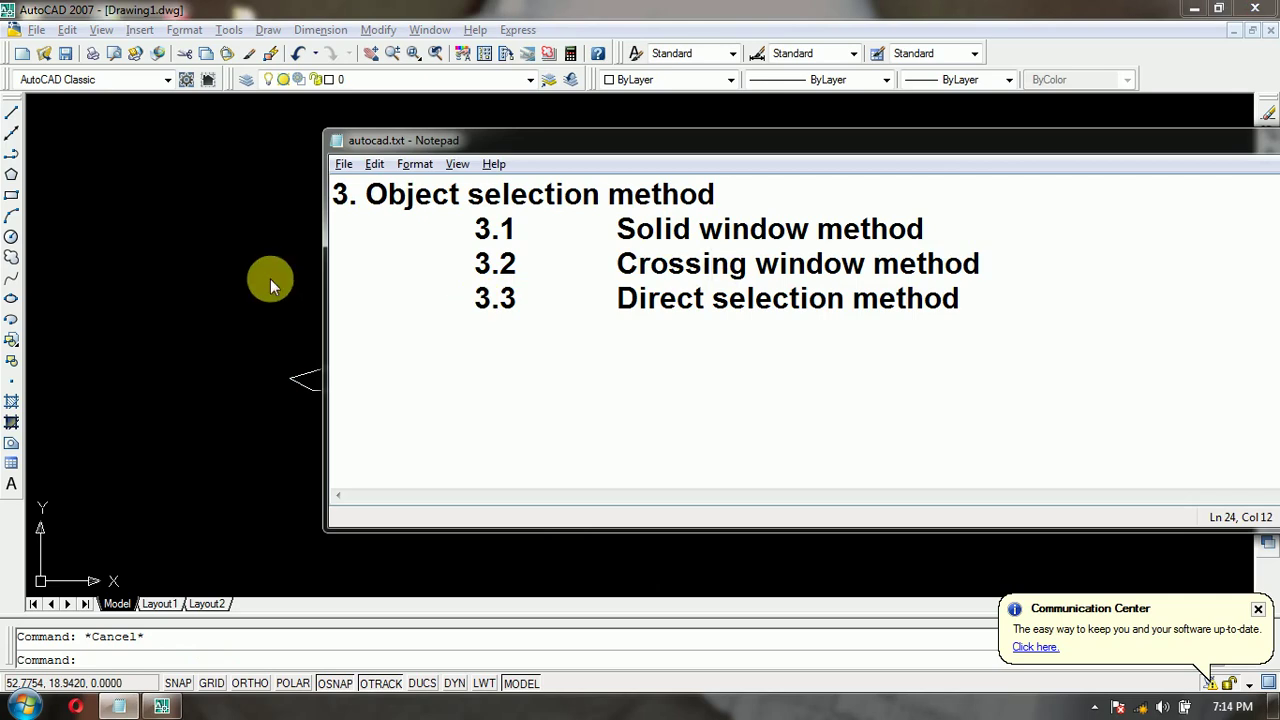
click(232, 301)
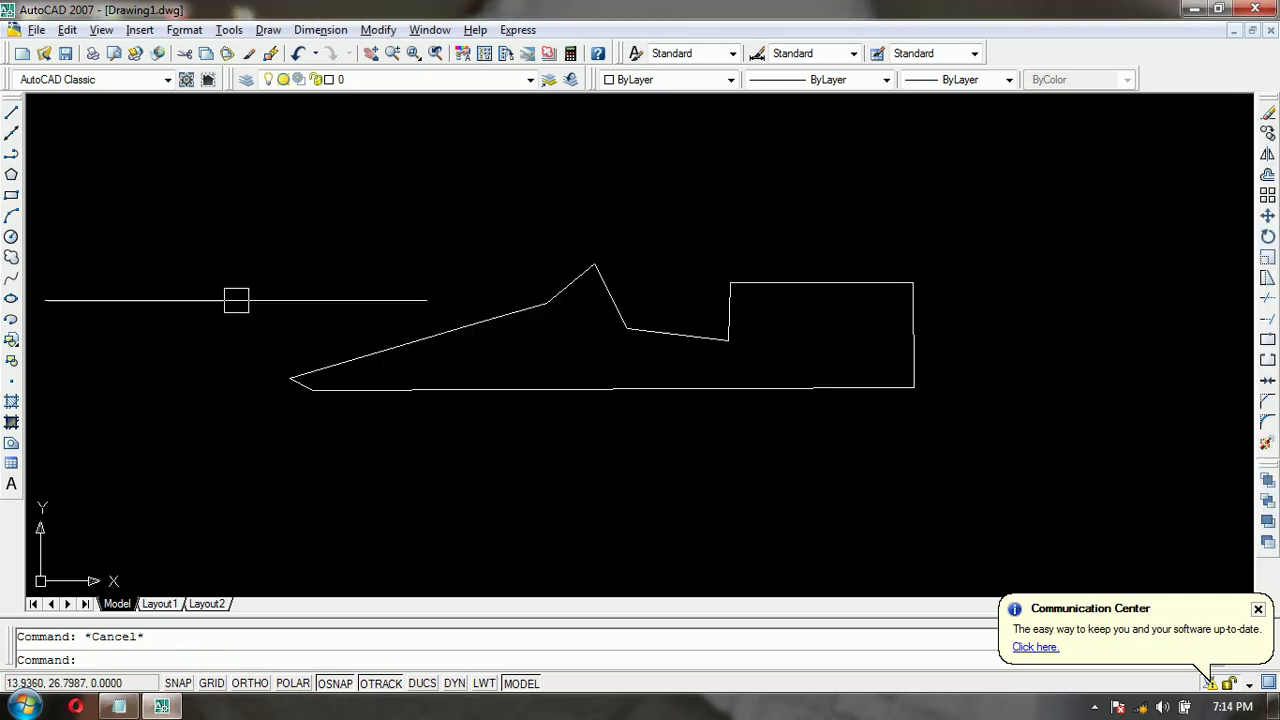
scroll(236, 300, down, 3)
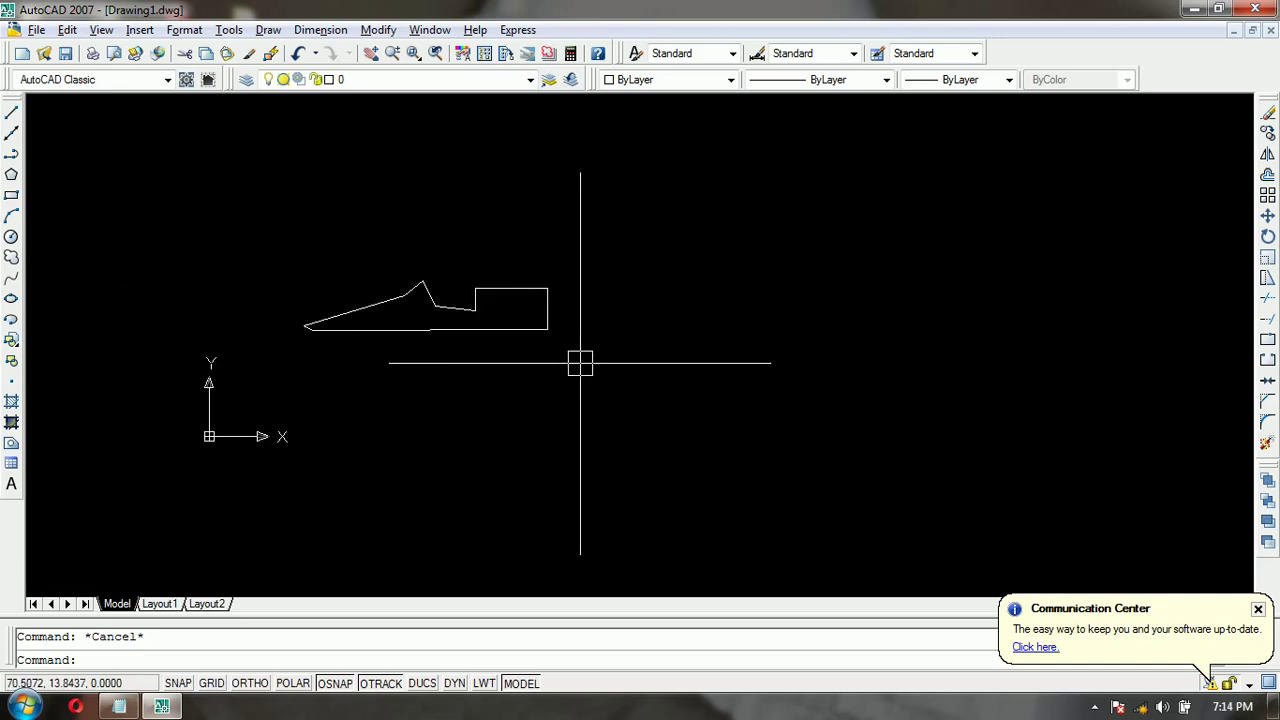
scroll(574, 360, up, 1)
click(664, 399)
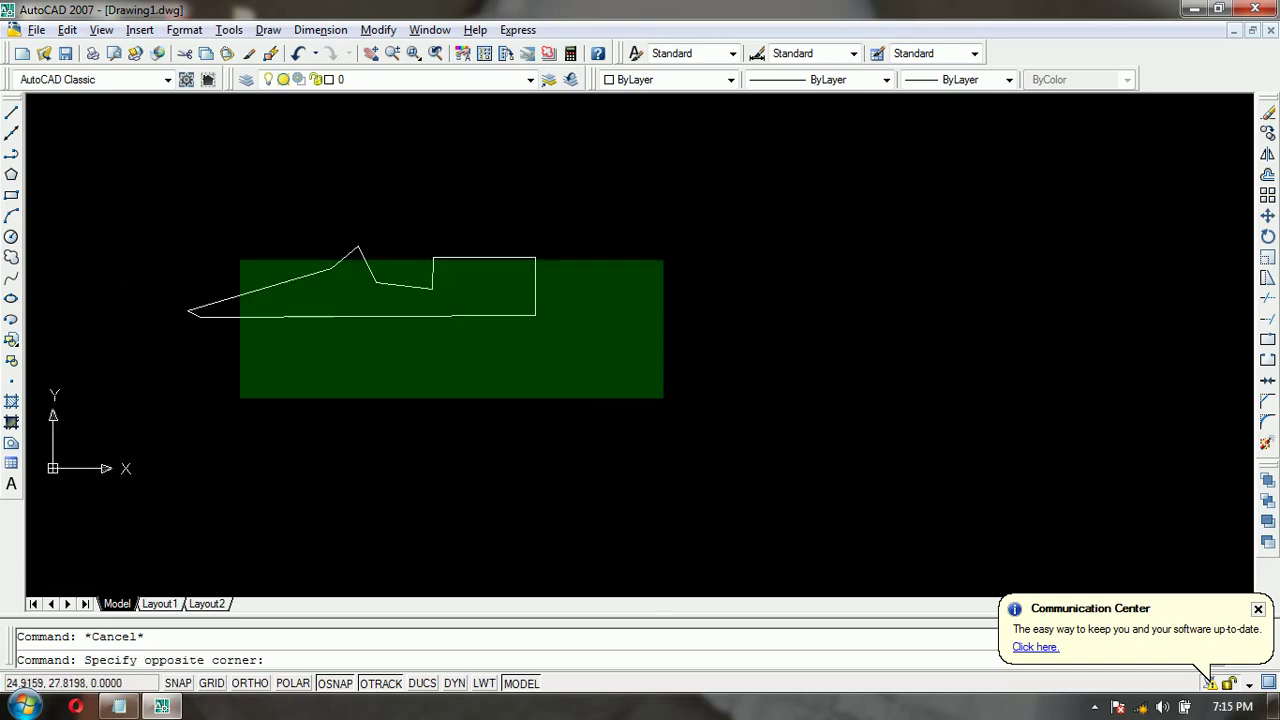
click(155, 211)
key(Delete)
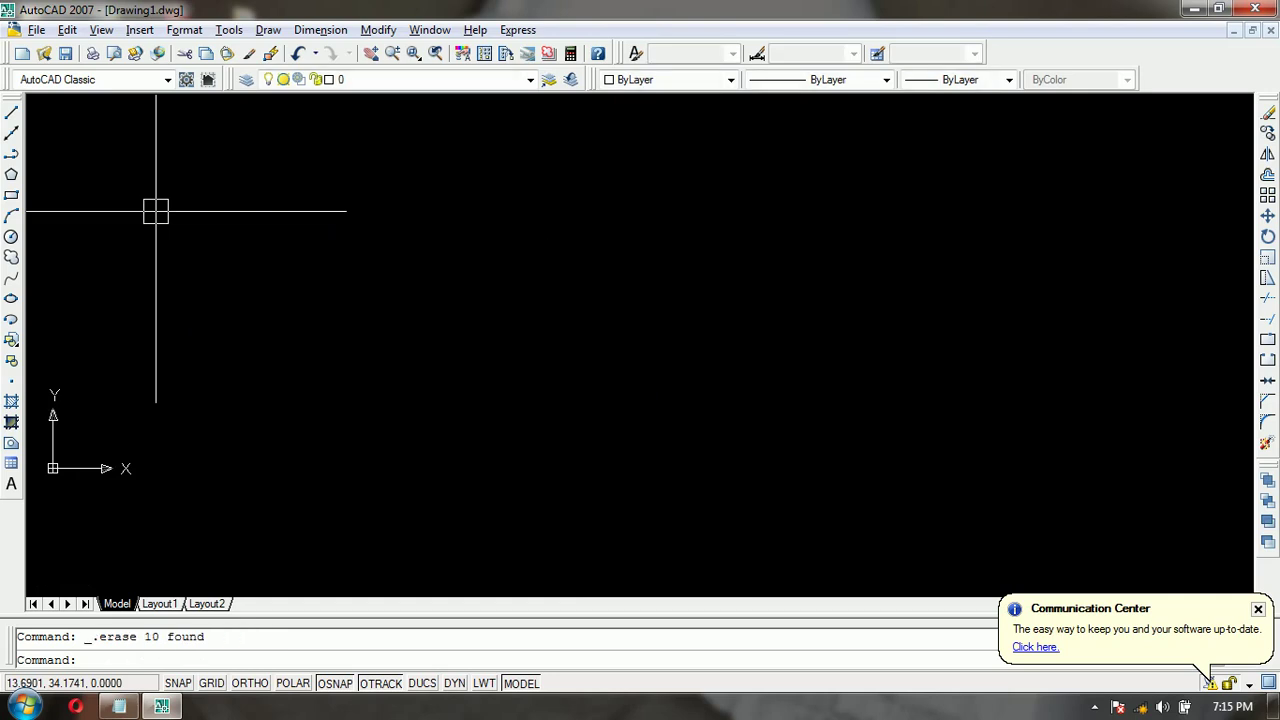
text(z)
Zoom to the drawing's extents with Z, E, then bring the outline notes forward
key(Return)
text(a)
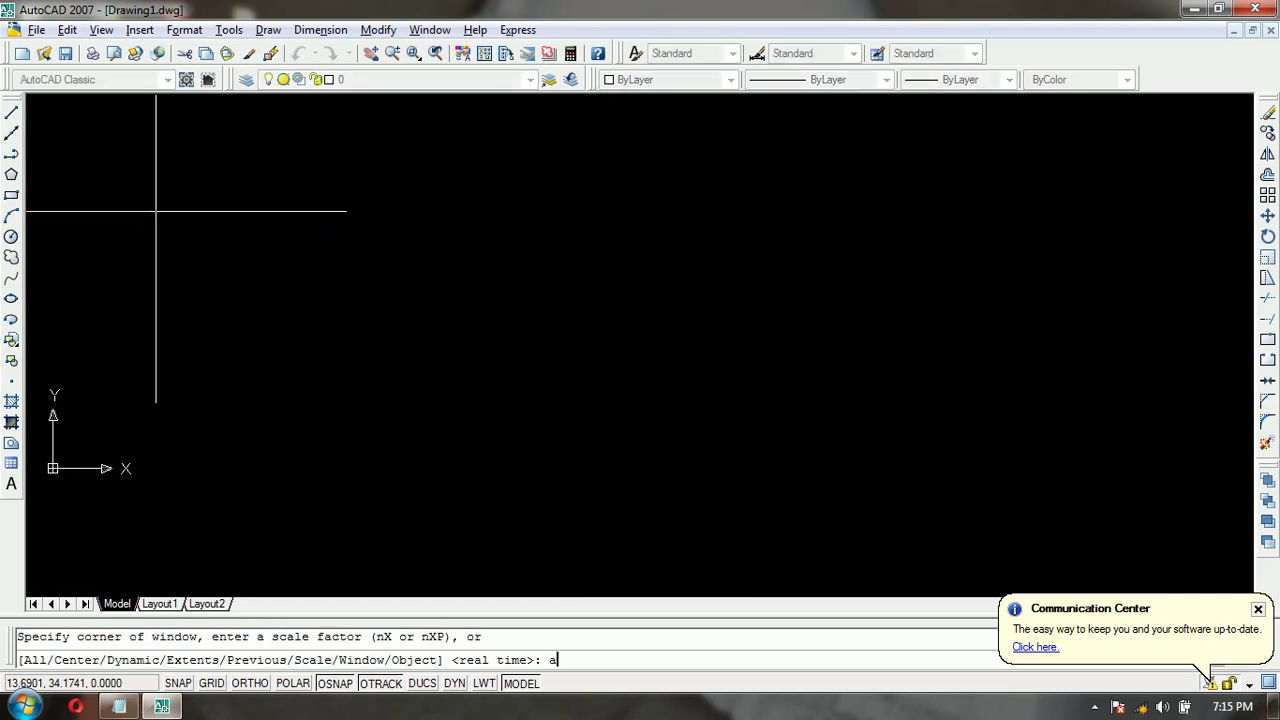
key(Escape)
text(z)
key(Return)
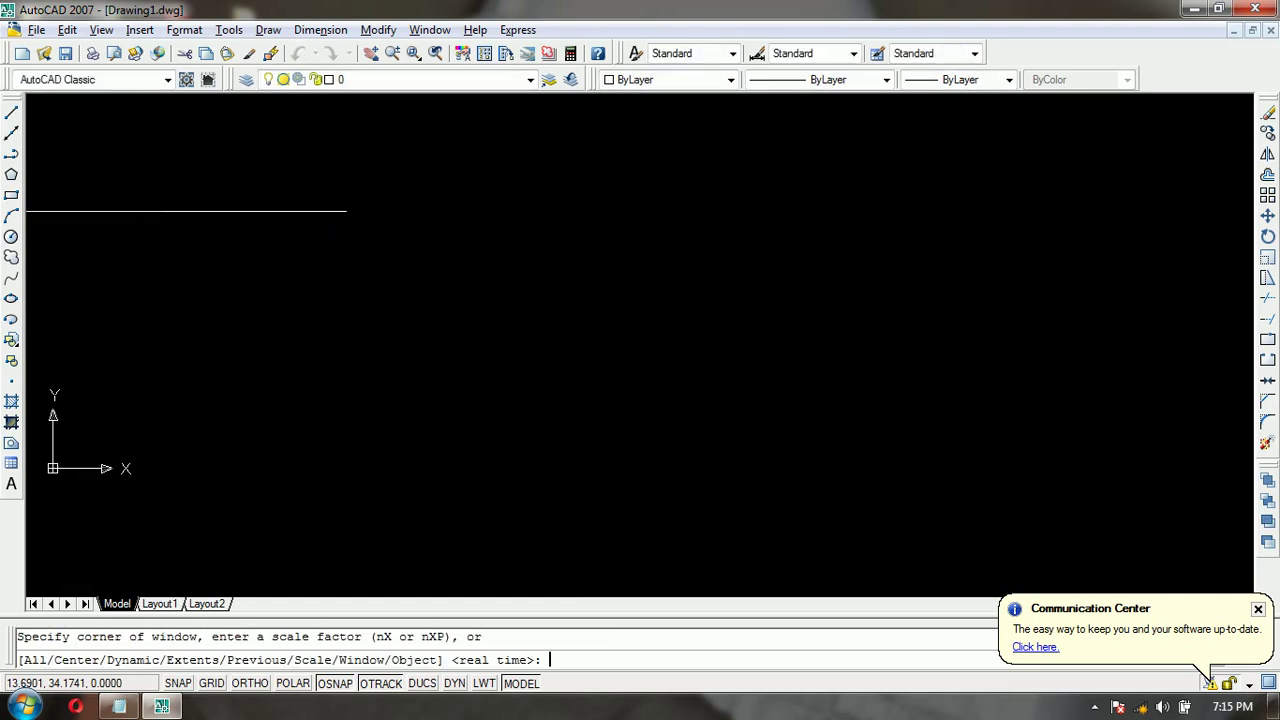
text(e)
key(Return)
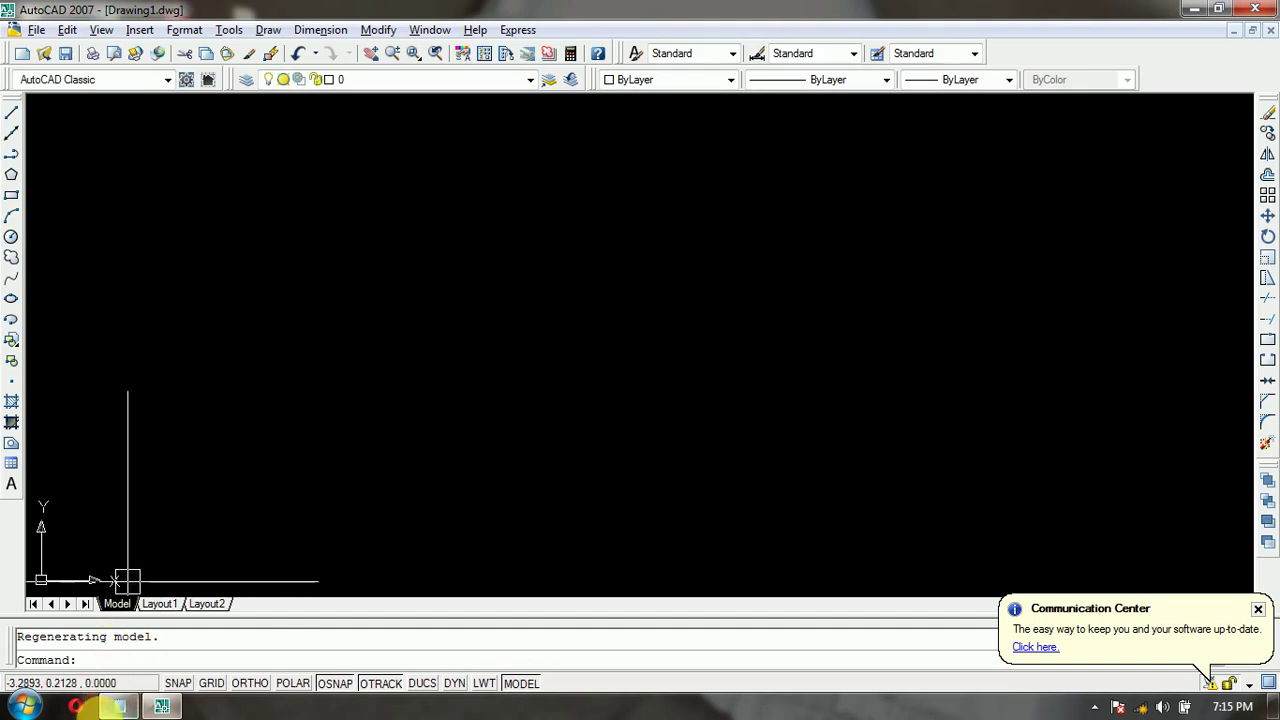
click(117, 706)
Scroll the outline to the top and maximise the Notepad window
scroll(463, 391, up, 5)
scroll(467, 355, up, 1)
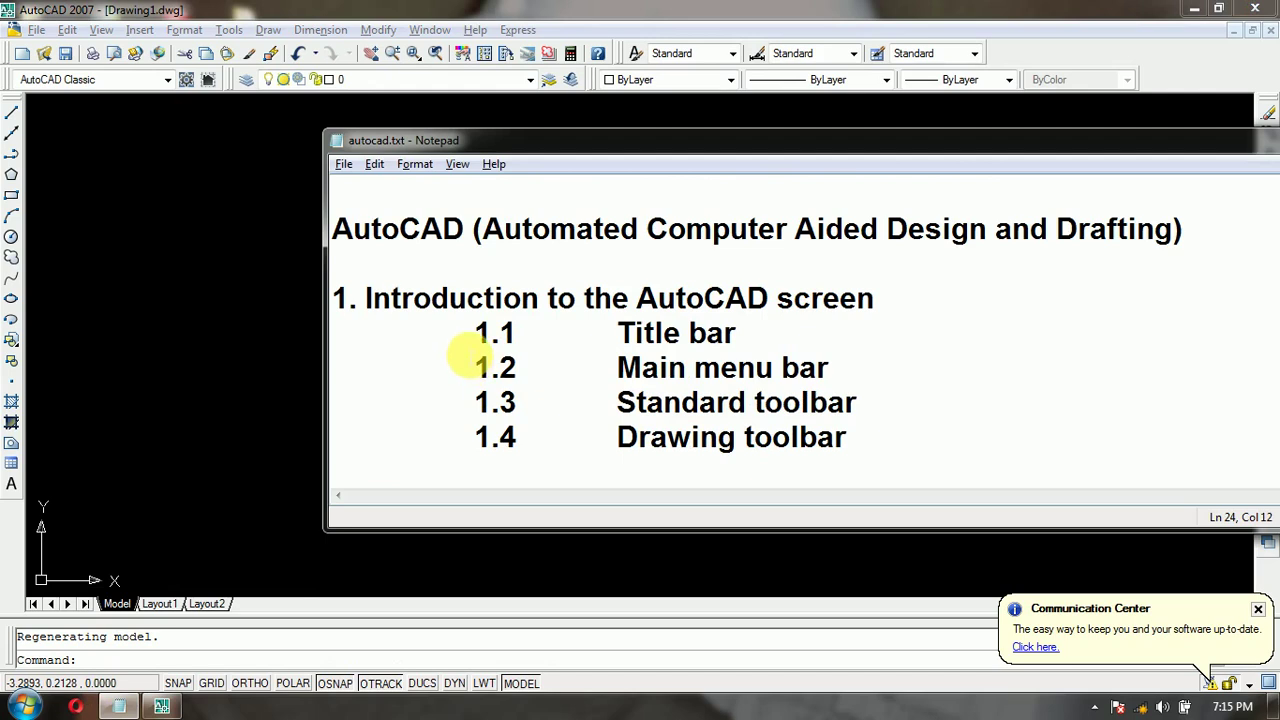
double_click(1045, 150)
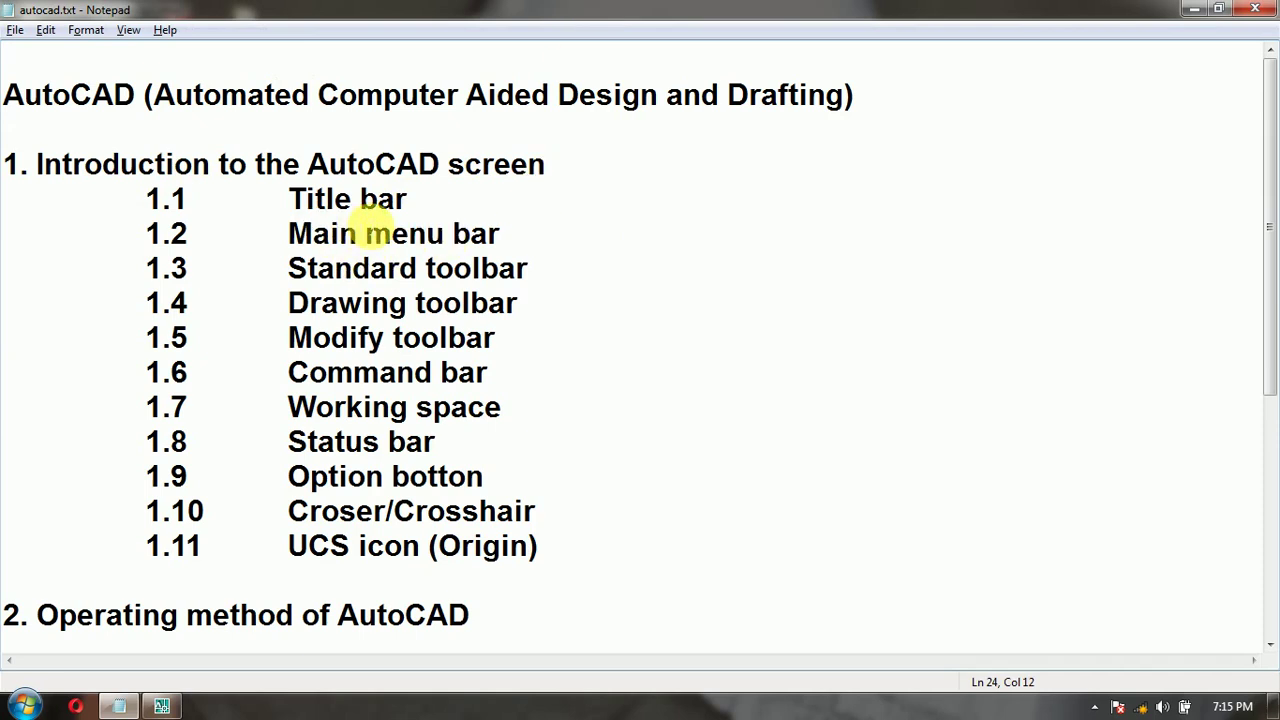
Point out section 1's screen items from Title bar through Croser/Crosshair
click(466, 200)
click(541, 237)
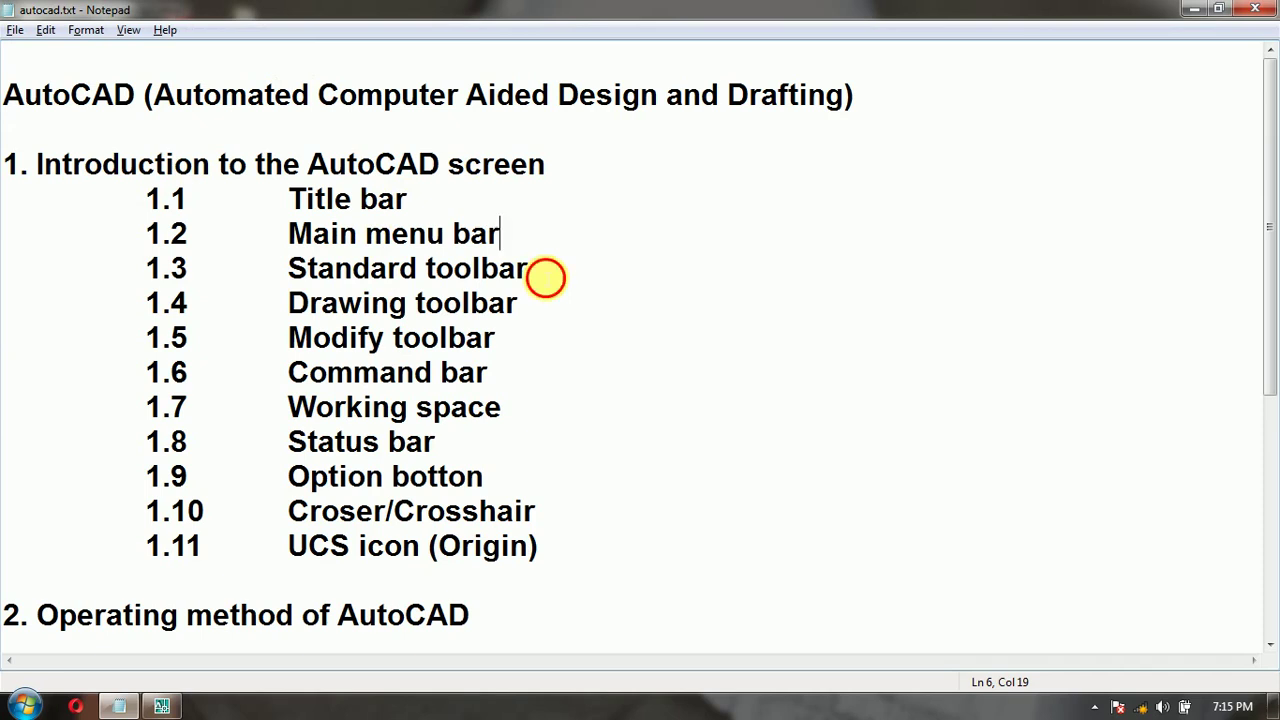
click(545, 278)
click(508, 338)
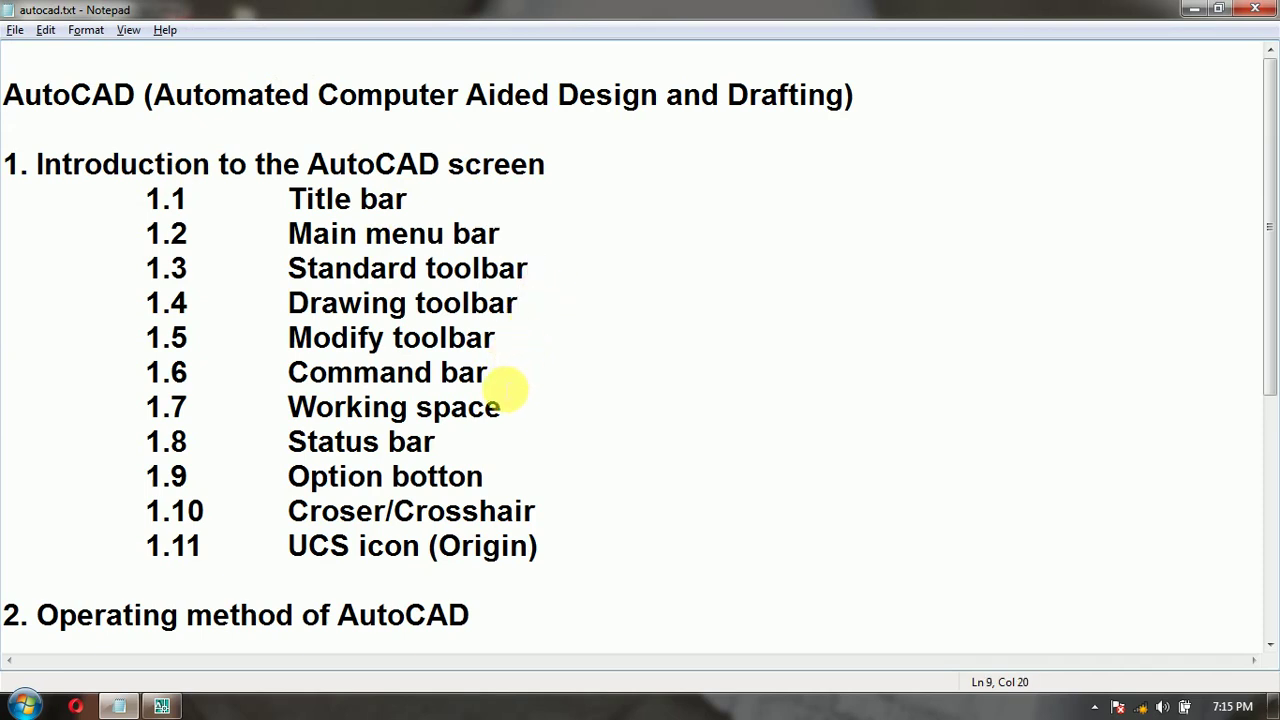
click(505, 383)
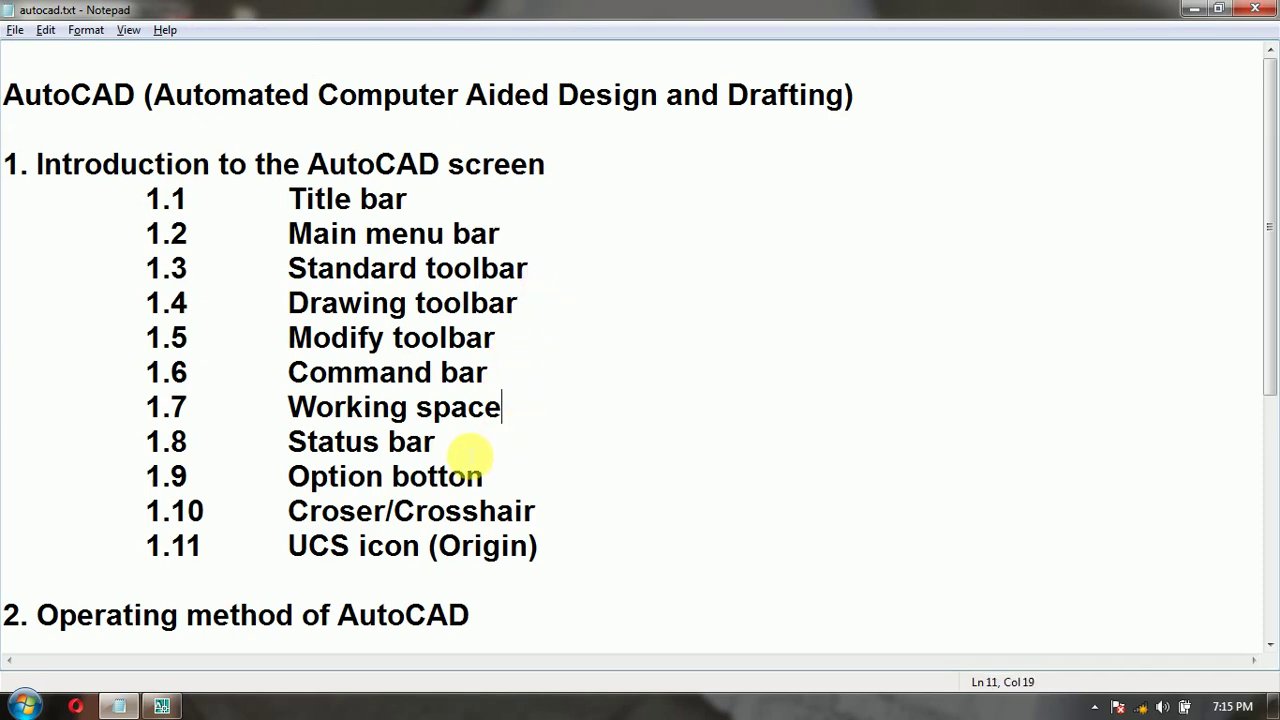
click(466, 449)
click(514, 489)
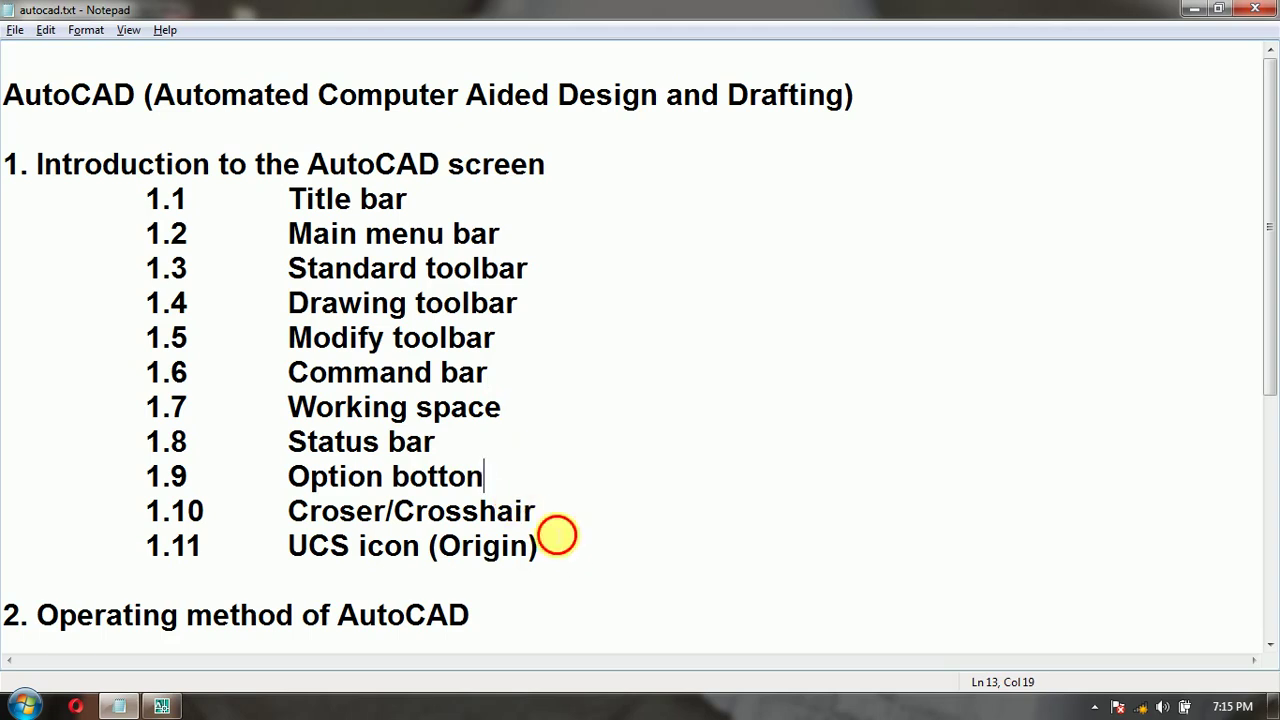
click(548, 512)
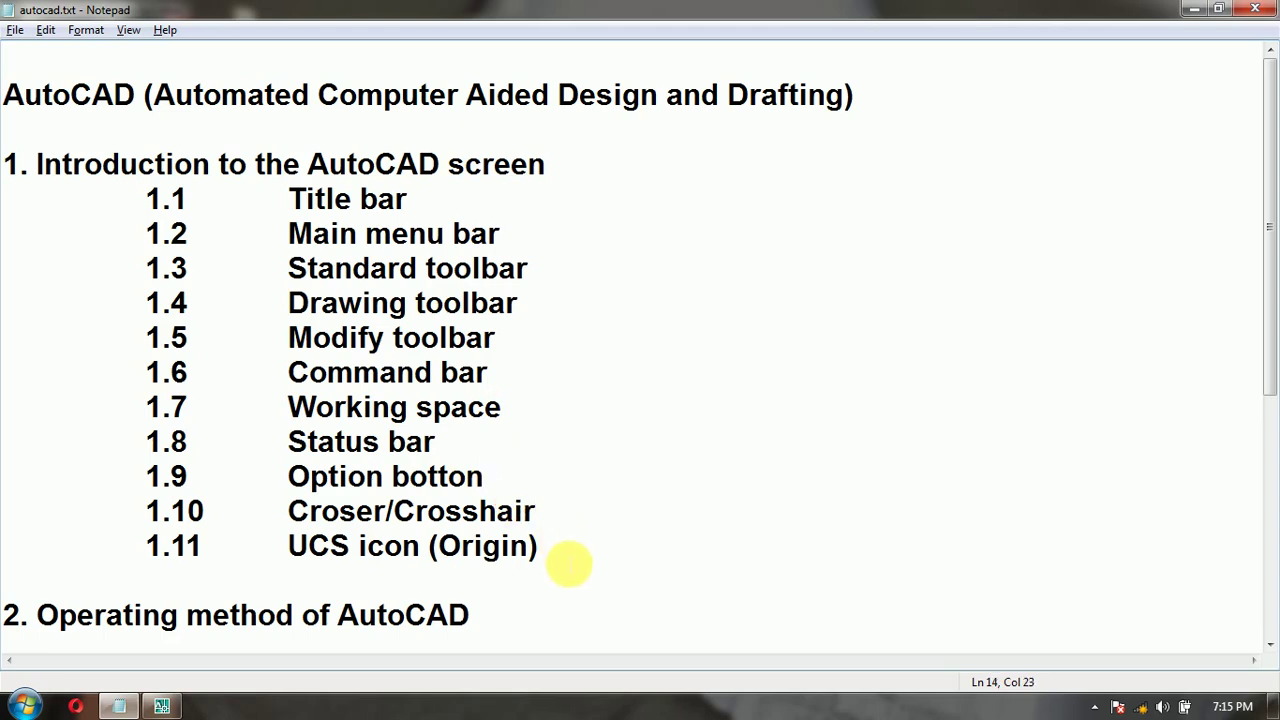
scroll(580, 530, down, 1)
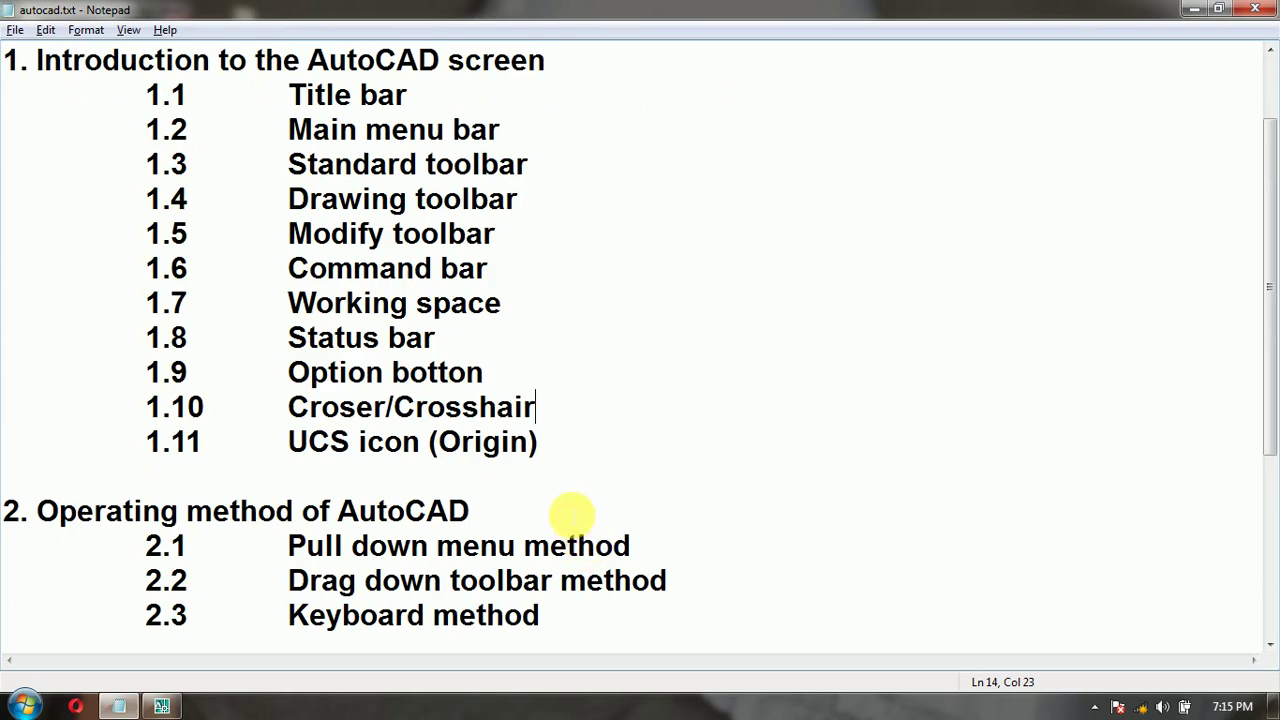
scroll(540, 420, down, 1)
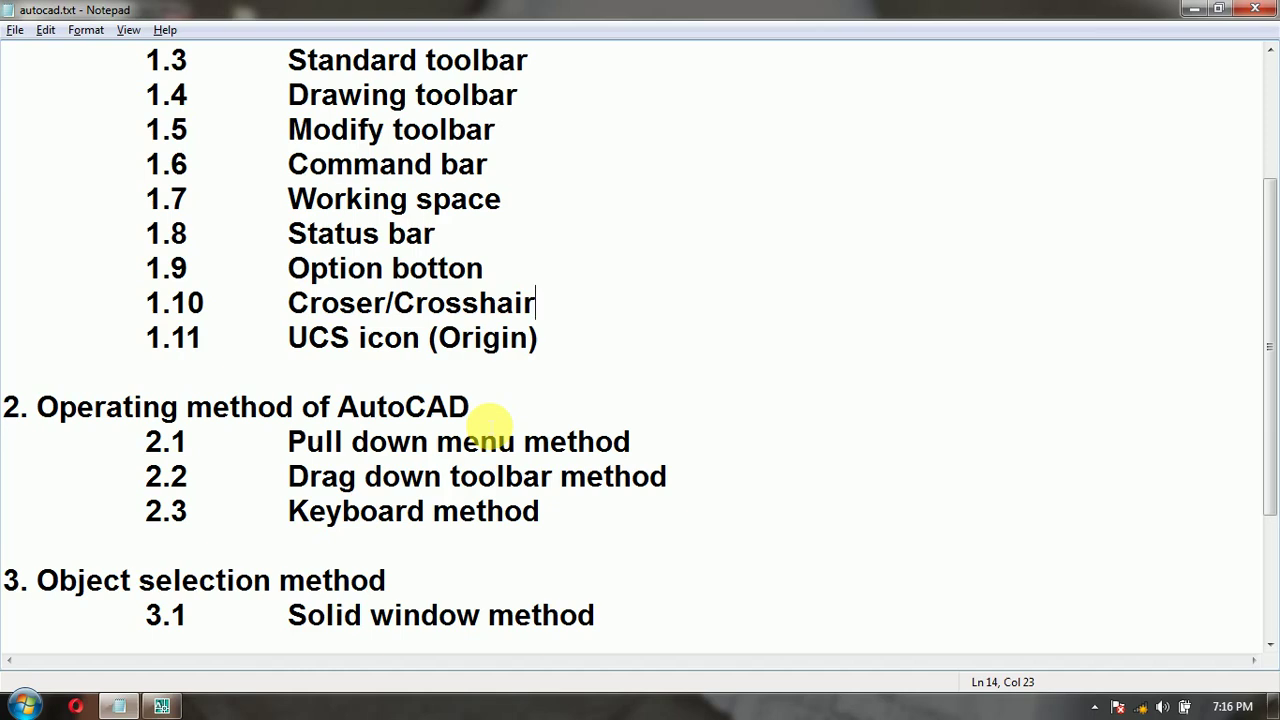
Point out the 2.3 Keyboard method and section 3 Object selection heading, then return to AutoCAD
scroll(504, 390, down, 1)
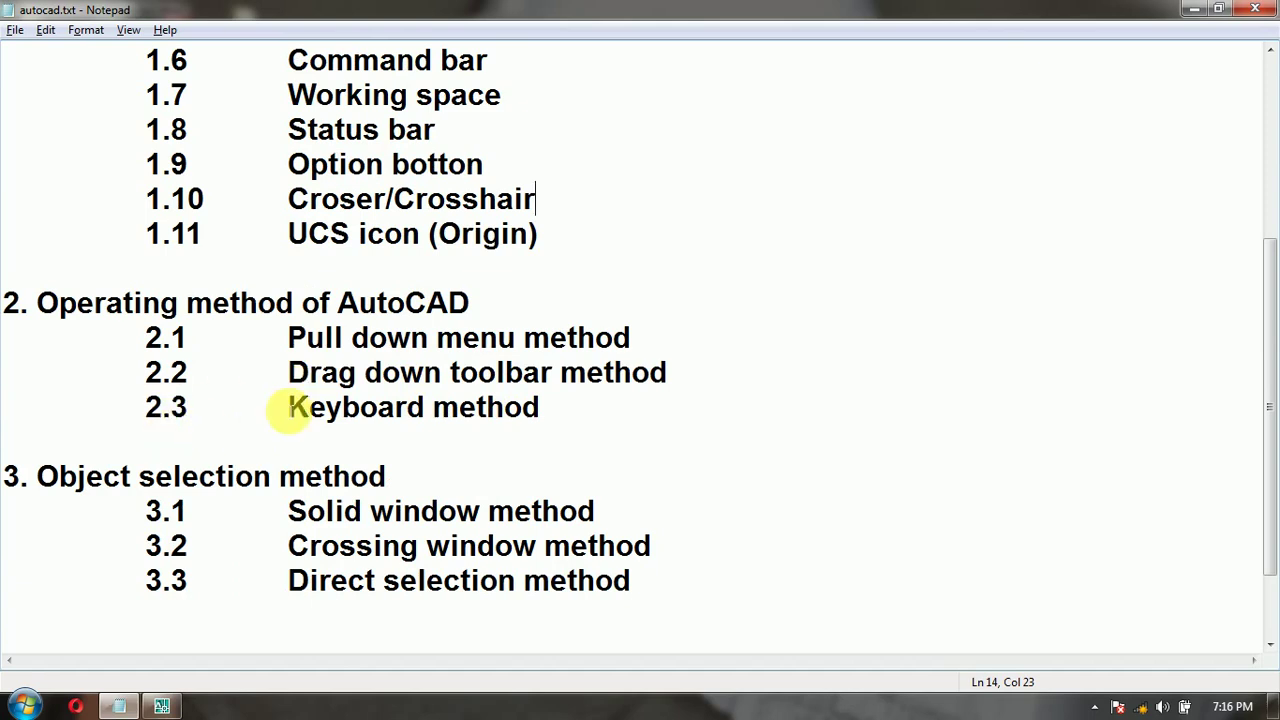
click(640, 410)
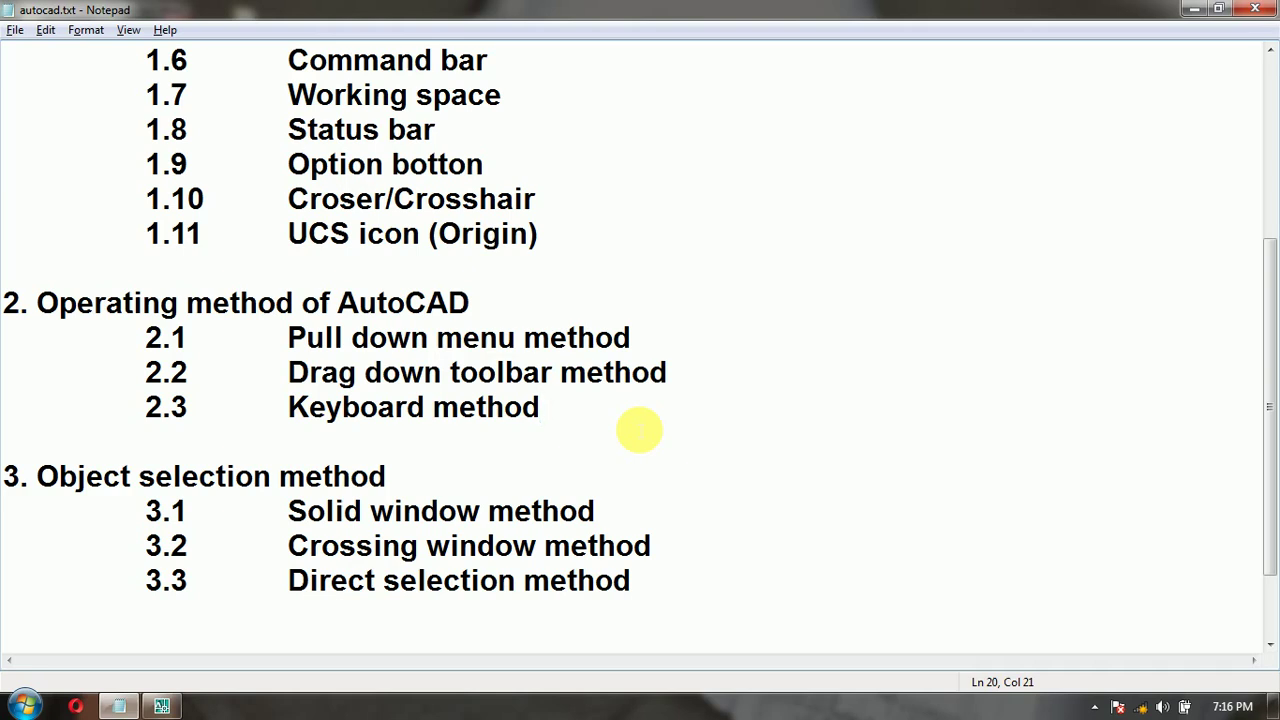
scroll(640, 431, down, 1)
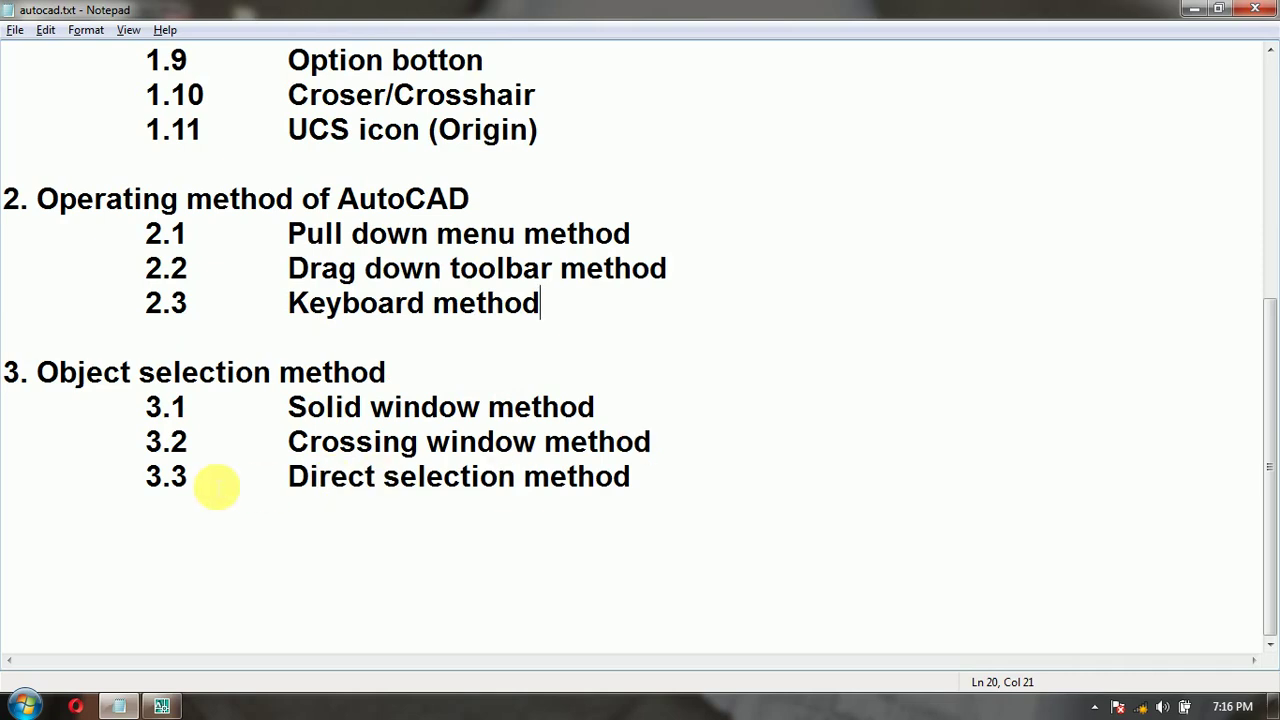
click(554, 376)
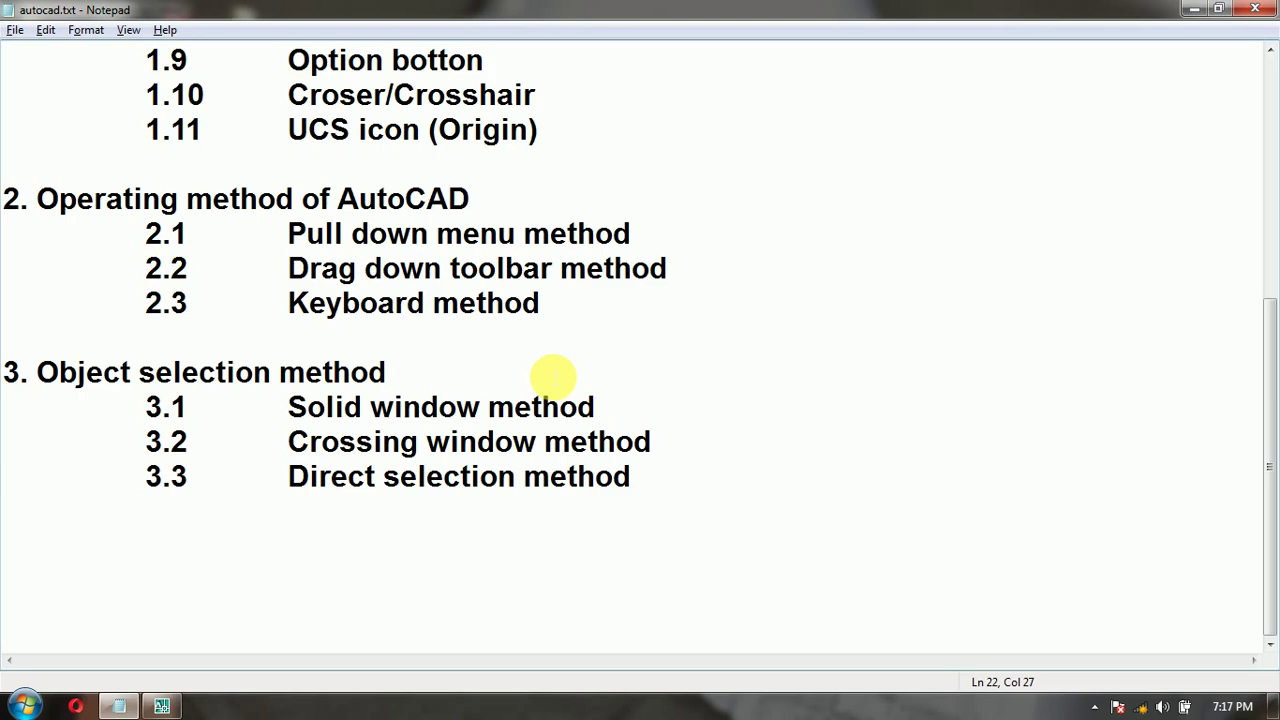
key(alt+Tab)
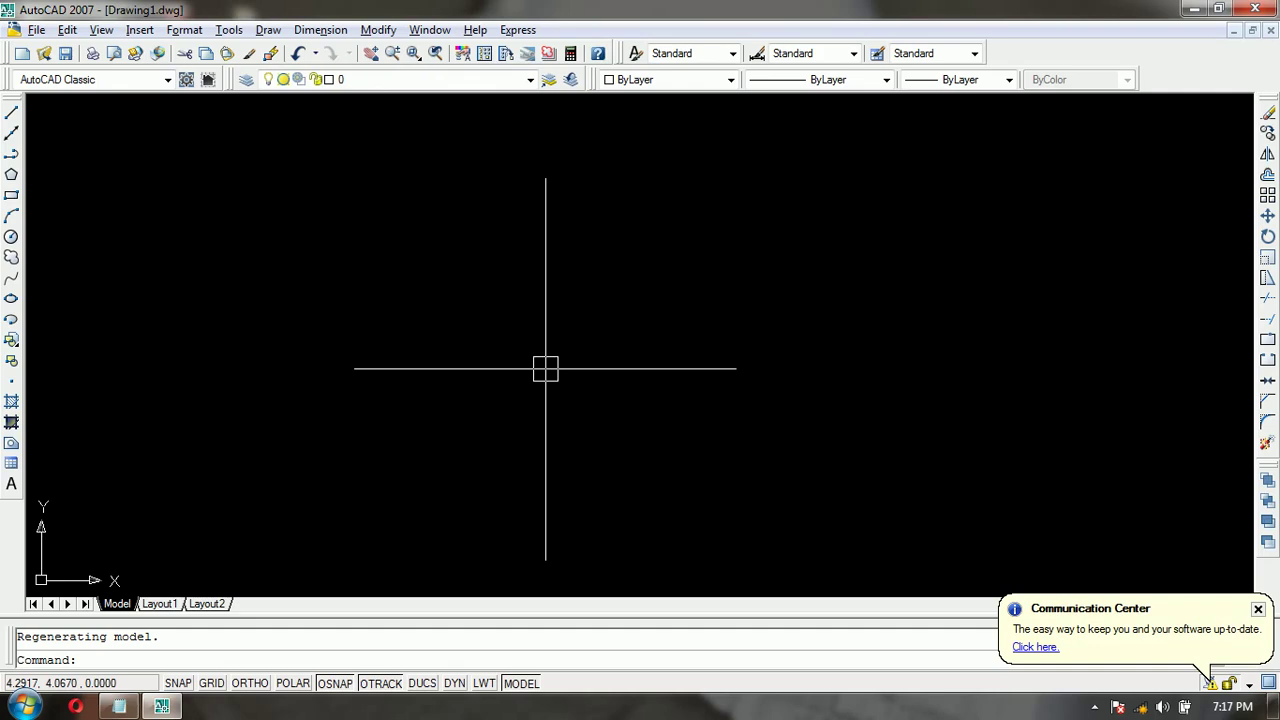